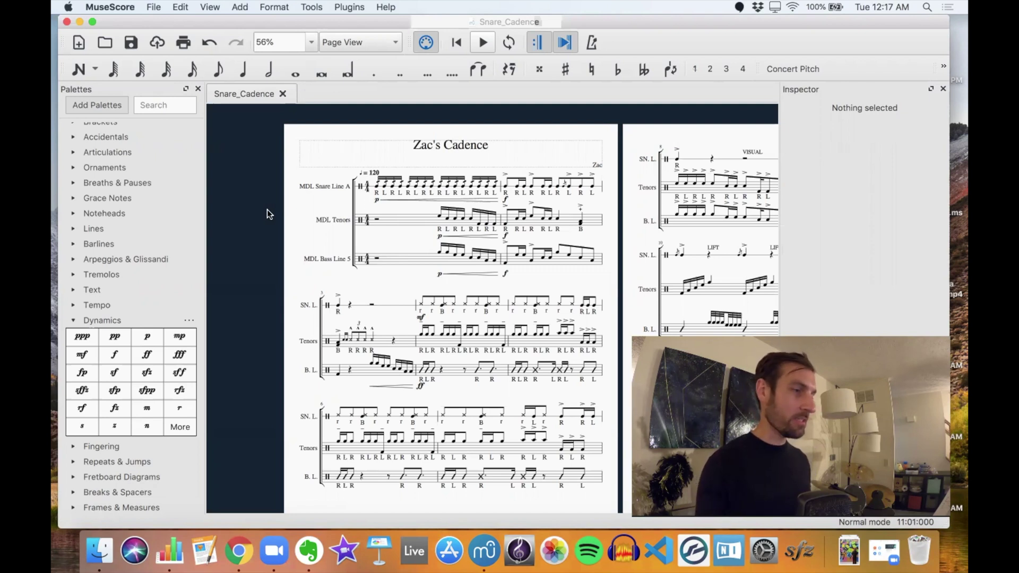
- Add the MDL Cymbal Line marching percussion instrument to the score below the bass line
left_click(393, 268)
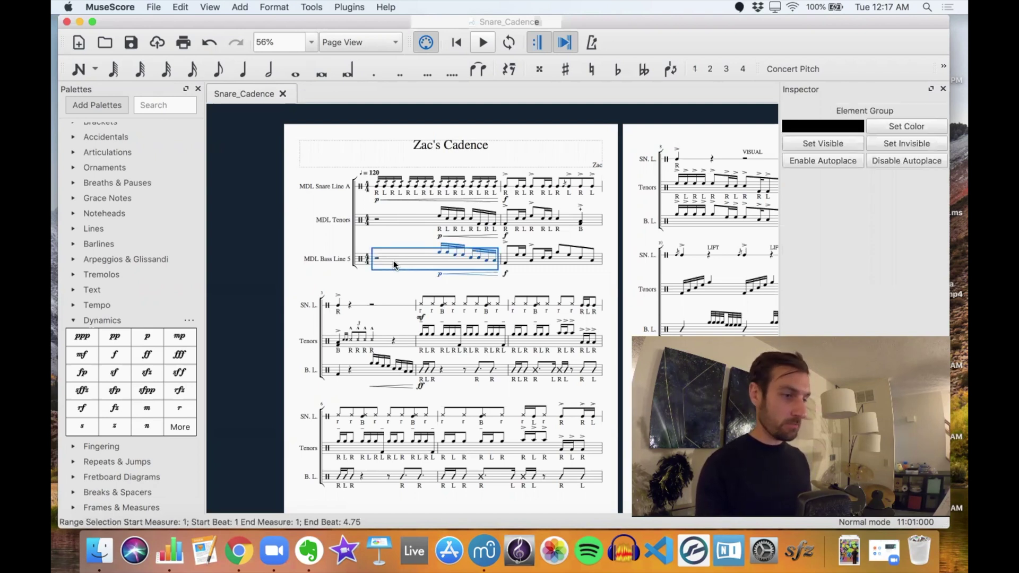
left_click(182, 6)
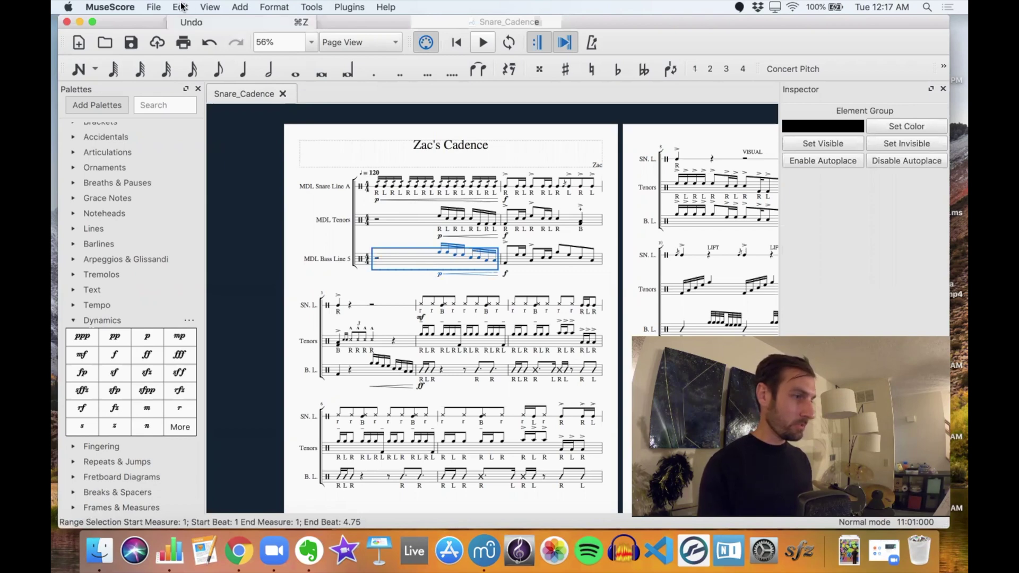
left_click(215, 191)
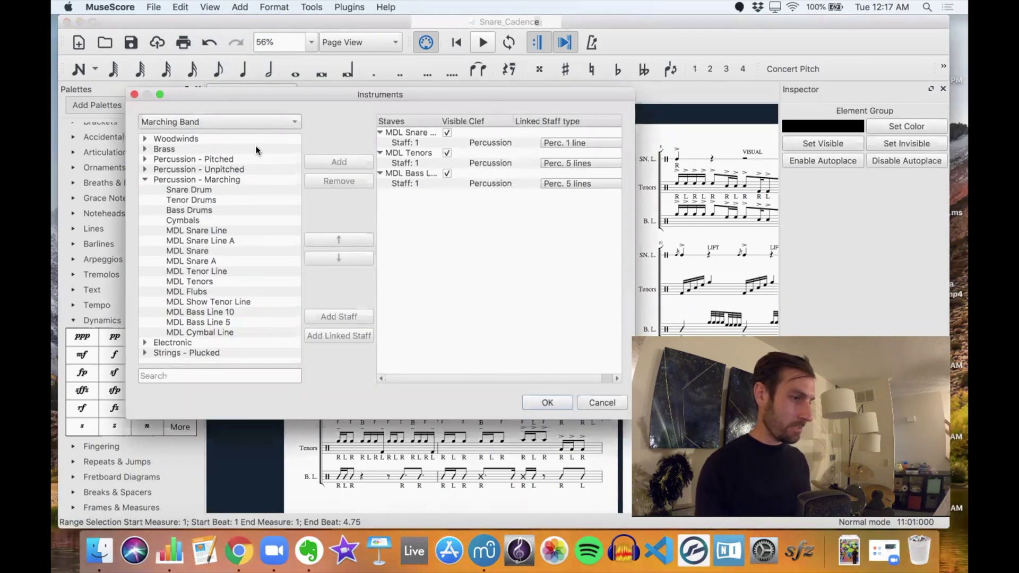
left_click(208, 332)
left_click(334, 162)
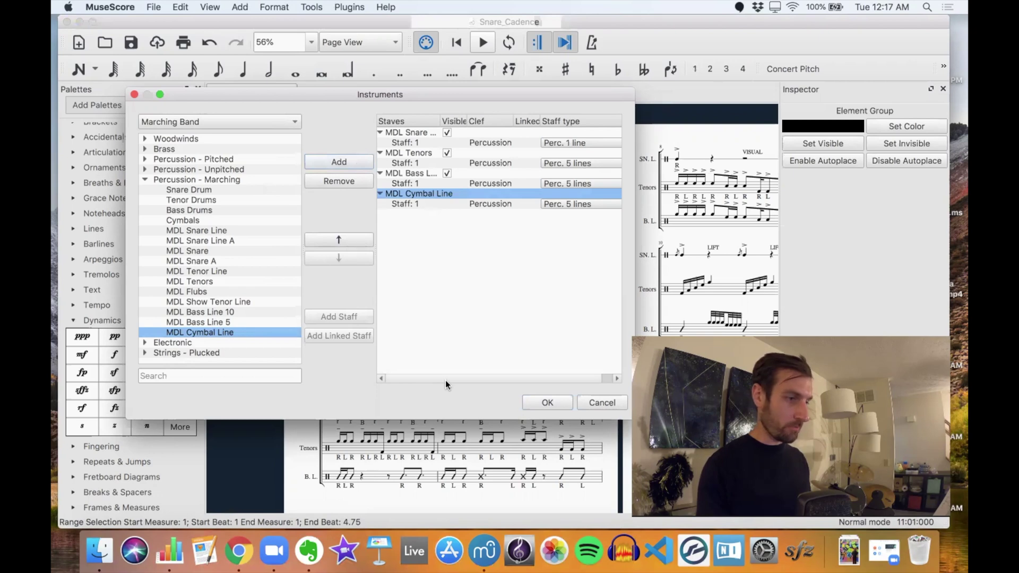
left_click(547, 403)
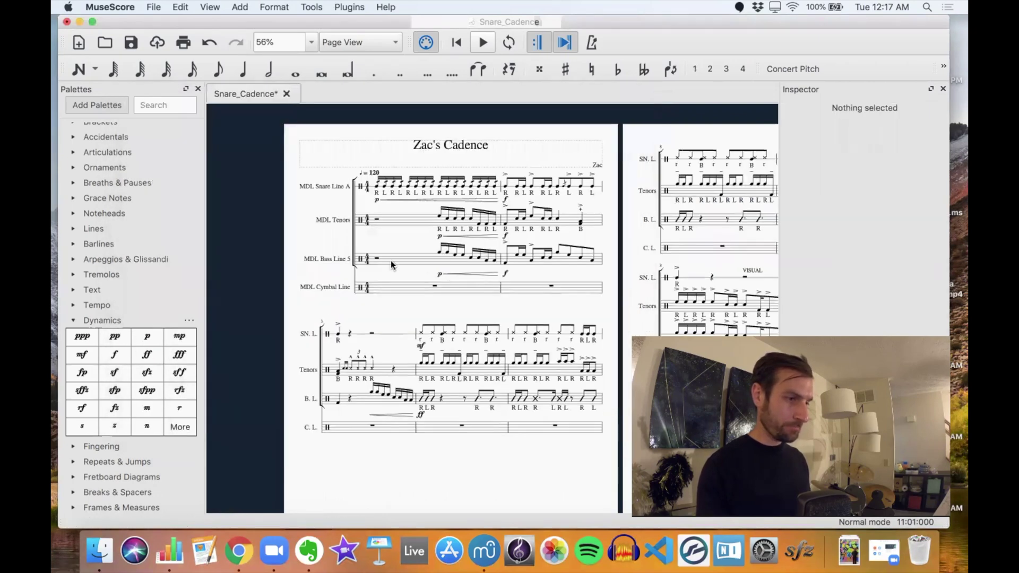
- Extend the system bracket down so that it also encloses the MDL Cymbal Line staff
scroll(391, 260, "up", 2)
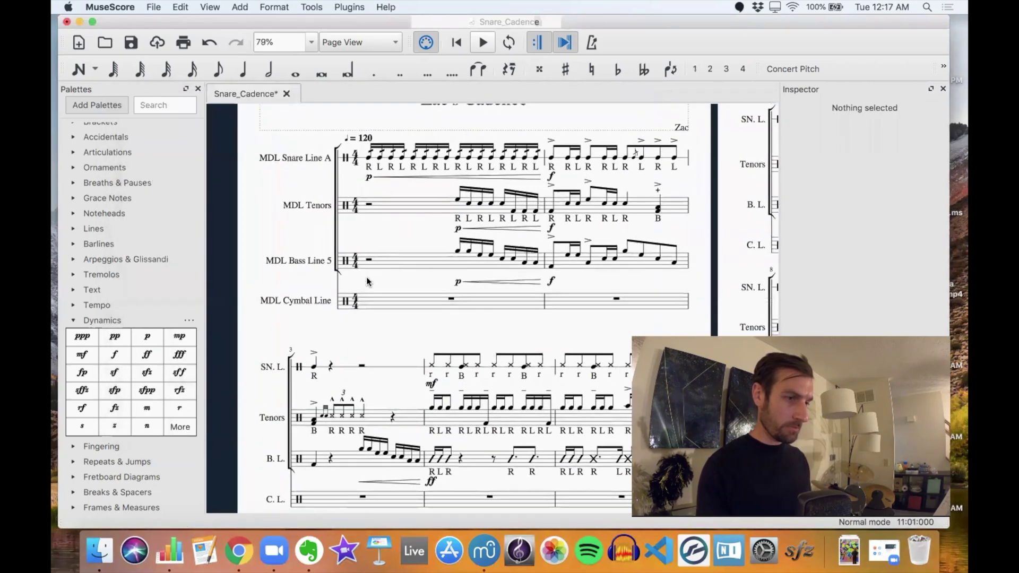
scroll(366, 281, "down", 3)
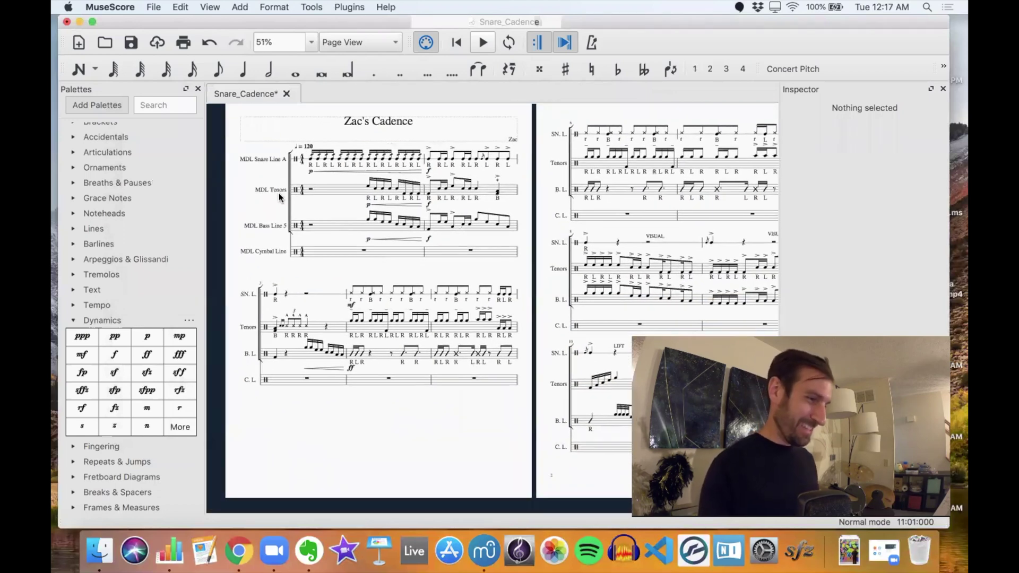
scroll(283, 196, "up", 5)
left_click(293, 214)
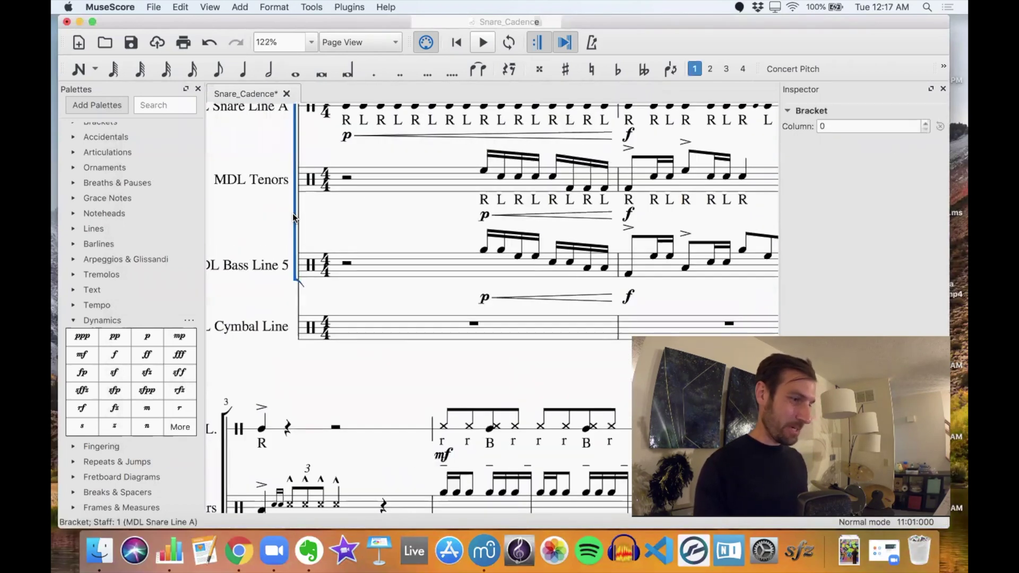
double_click(292, 212)
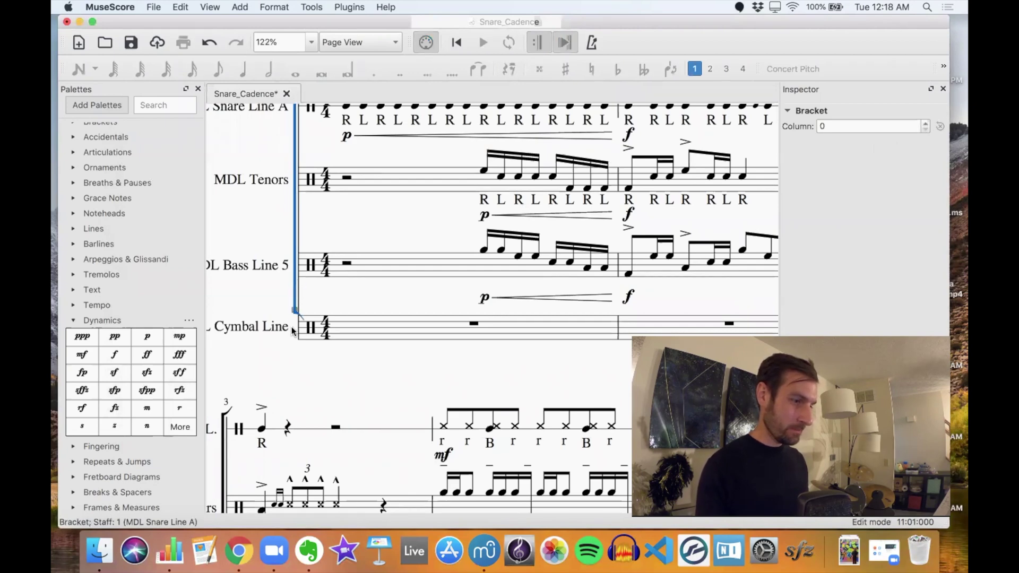
left_click(325, 350)
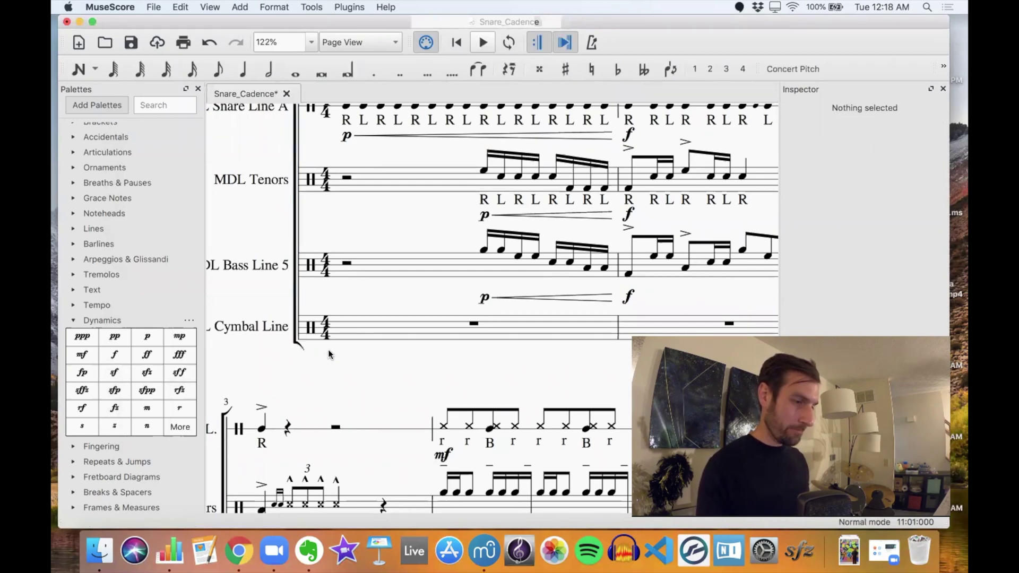
- Enter a quarter-note chord of Orchestra Crash 3, 2 and 1 on beat 1 of measure 2 in the cymbal line
scroll(411, 355, "down", 4)
scroll(411, 354, "down", 1)
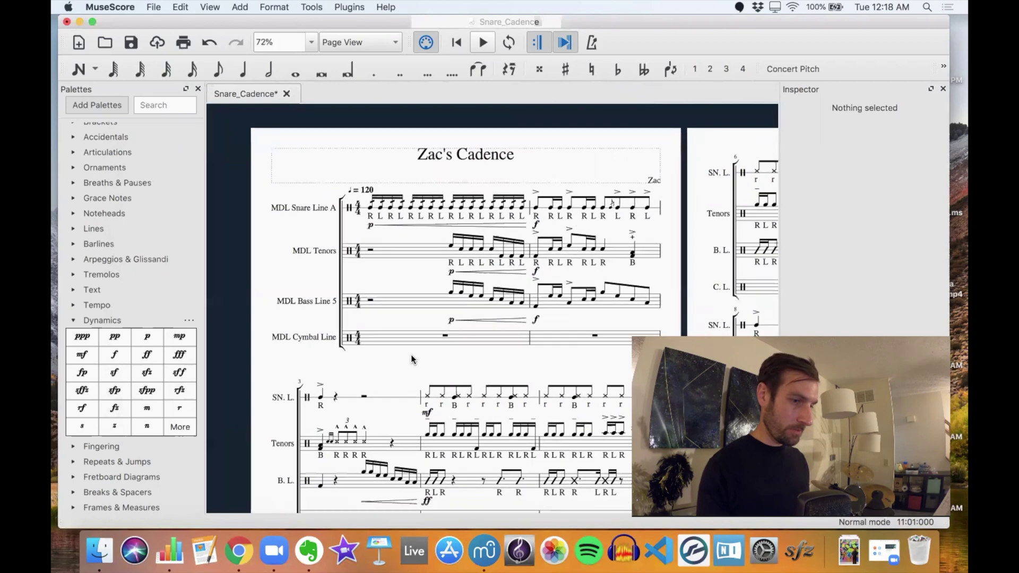
scroll(411, 354, "down", 3)
scroll(411, 355, "right", 2)
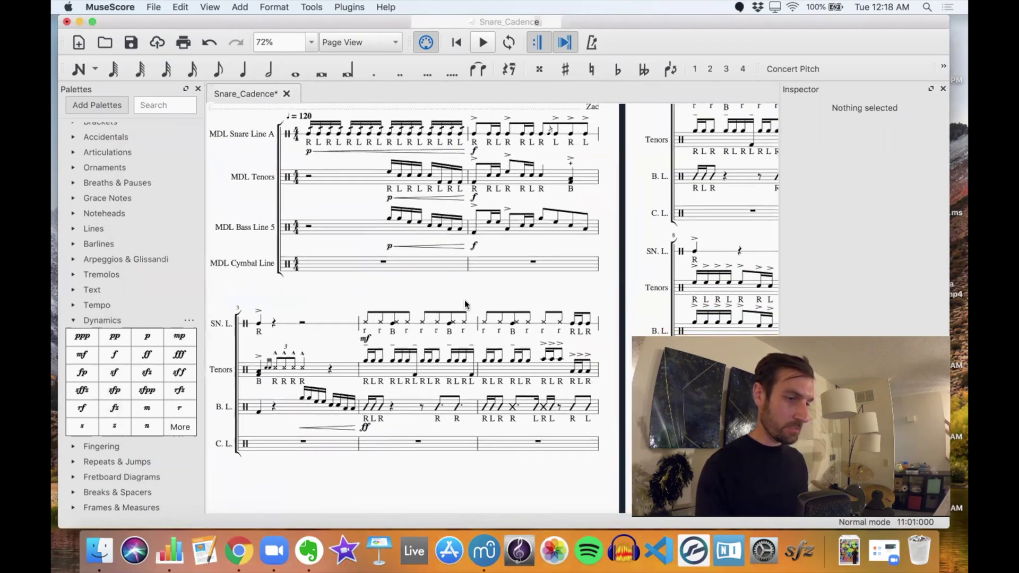
left_click(518, 265)
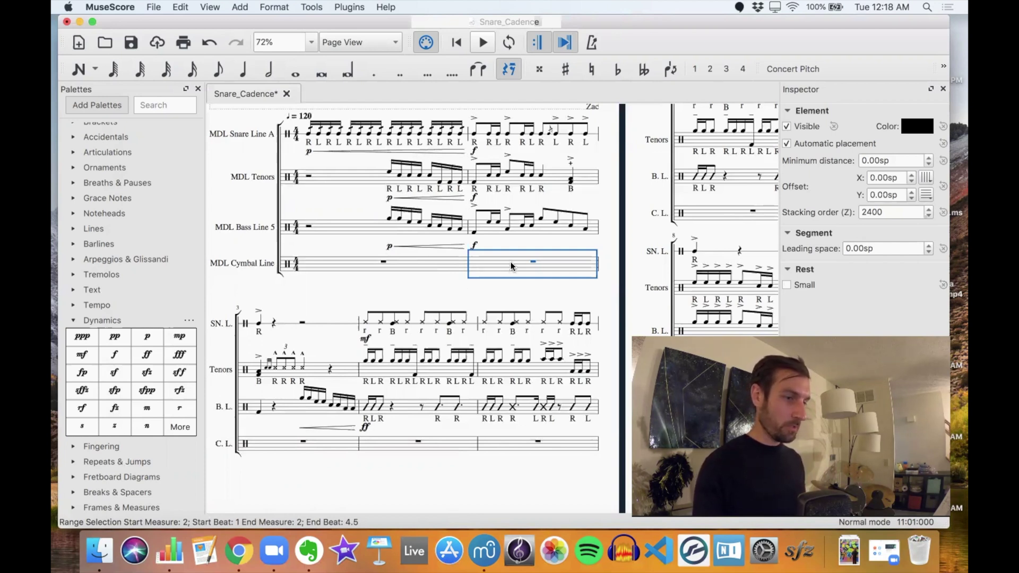
key("n")
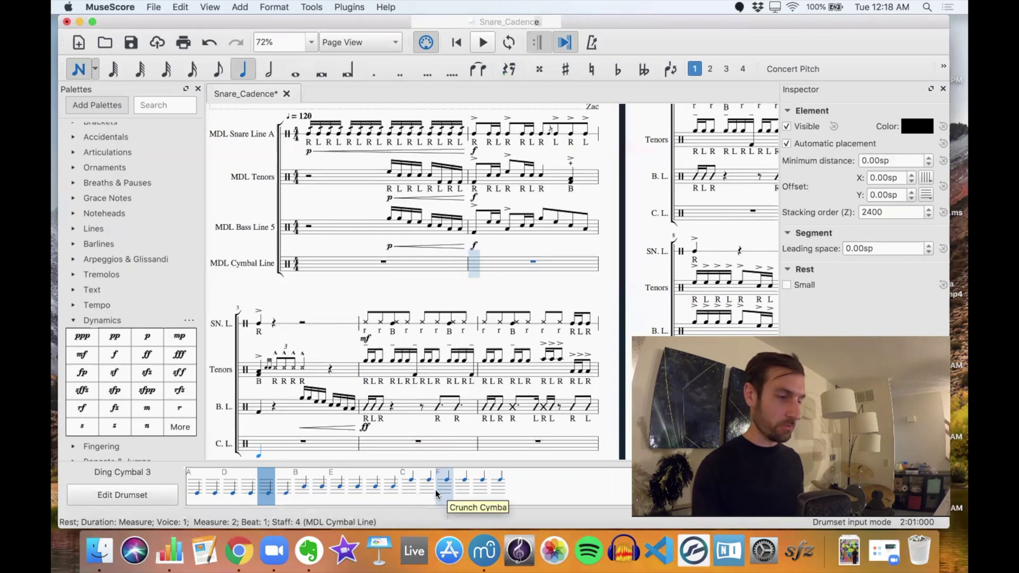
left_click(532, 263)
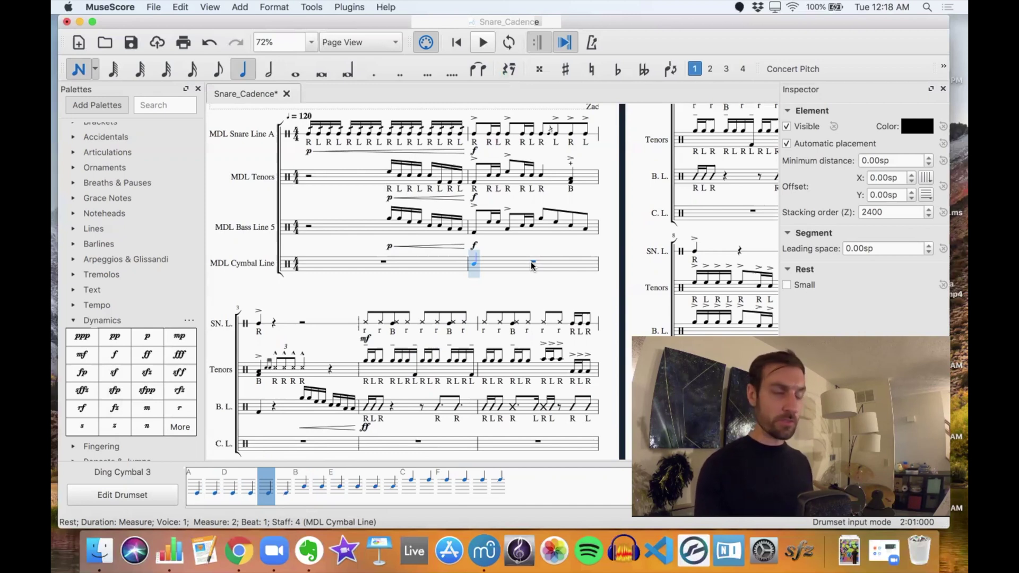
key("a")
key("Left")
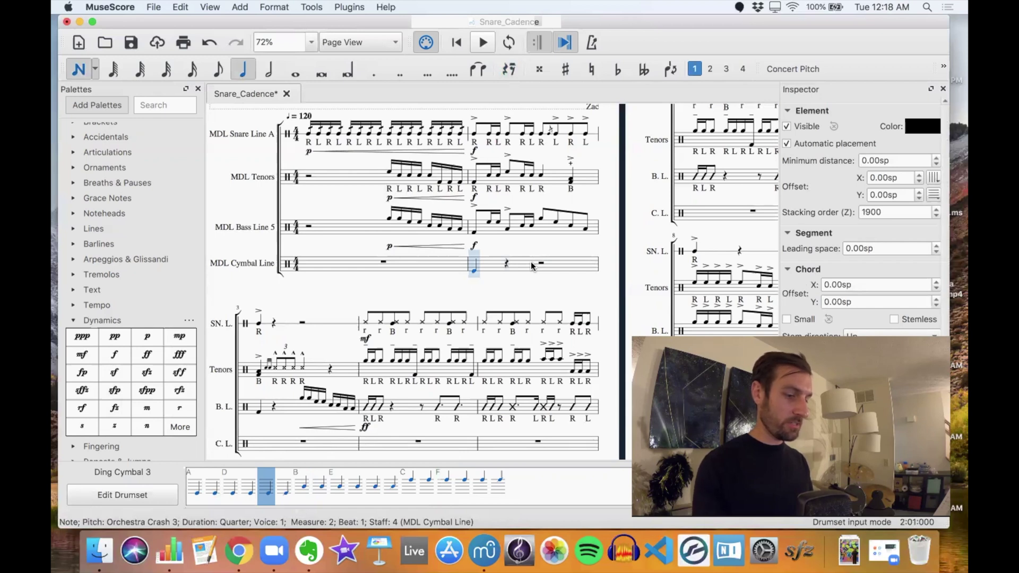
key("Up")
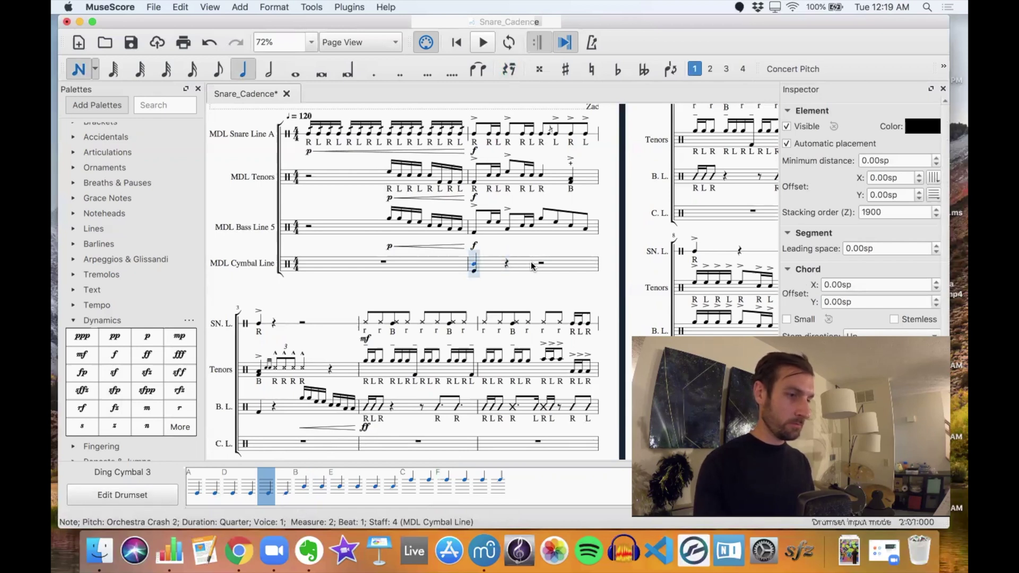
key("shift+c")
key("Left")
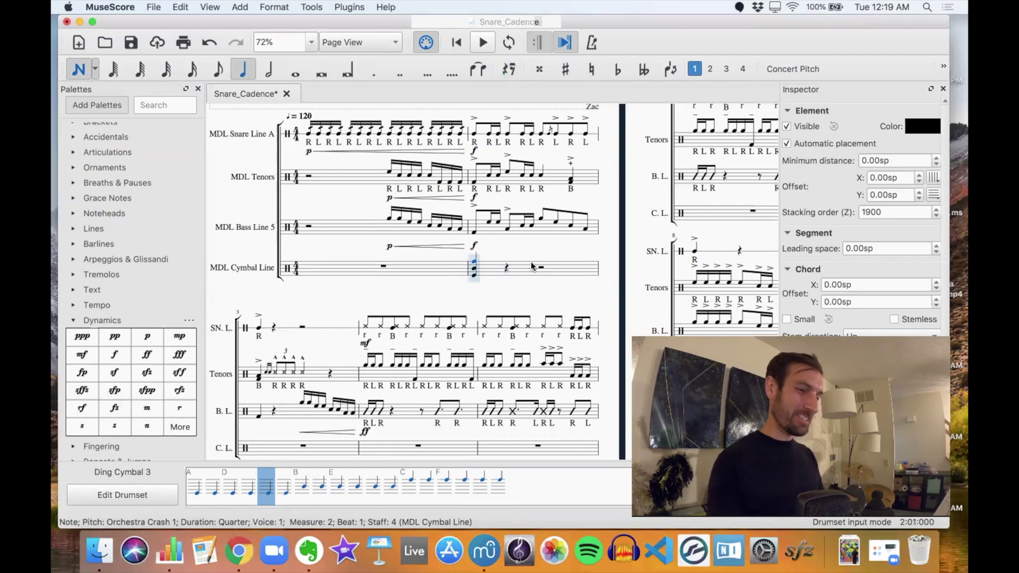
key("Escape")
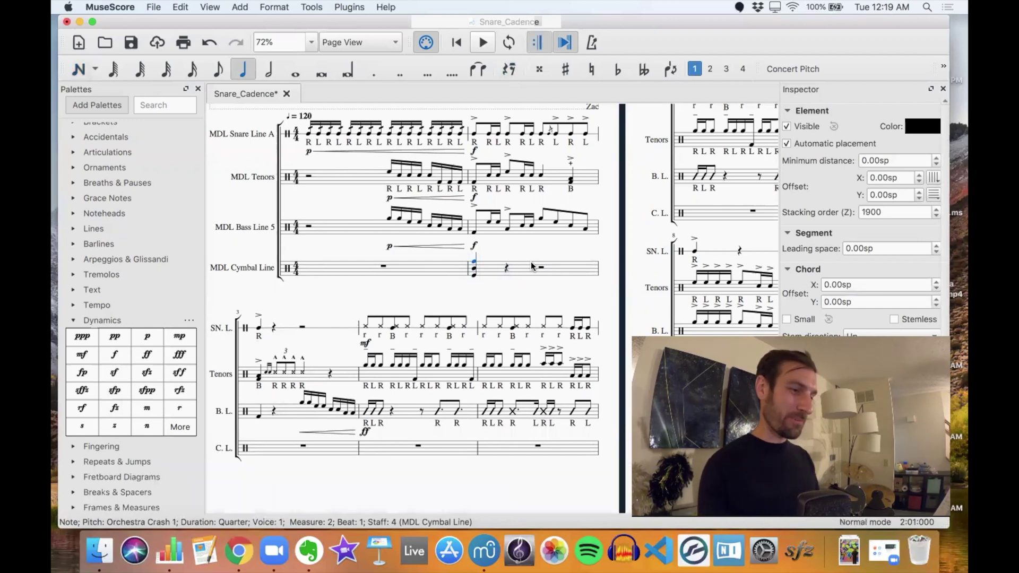
- Add an accent to the beat 1 crash chord in measure 2 and flip it above the chord
left_click(474, 276, "shift")
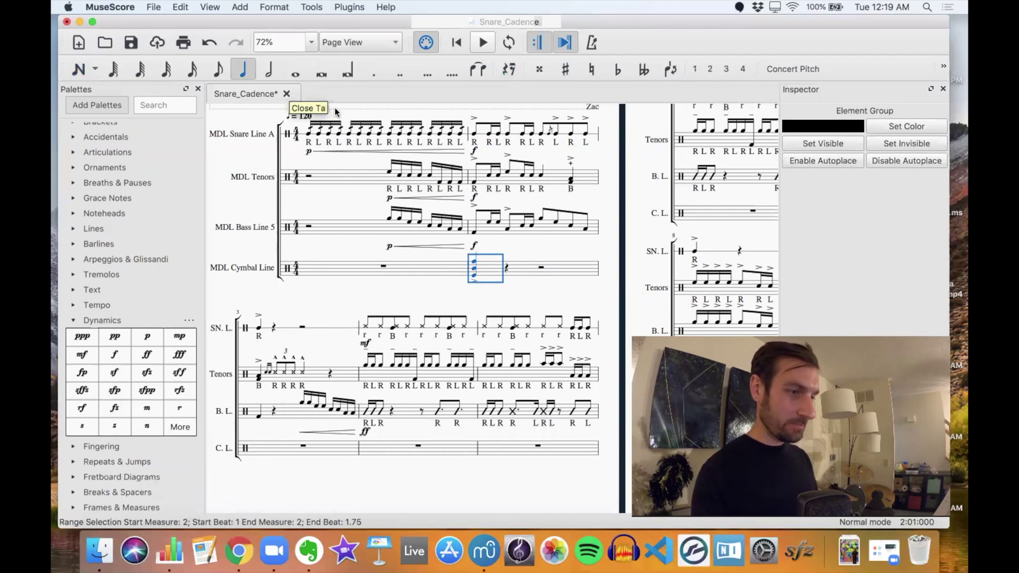
key("Escape")
left_click(475, 281)
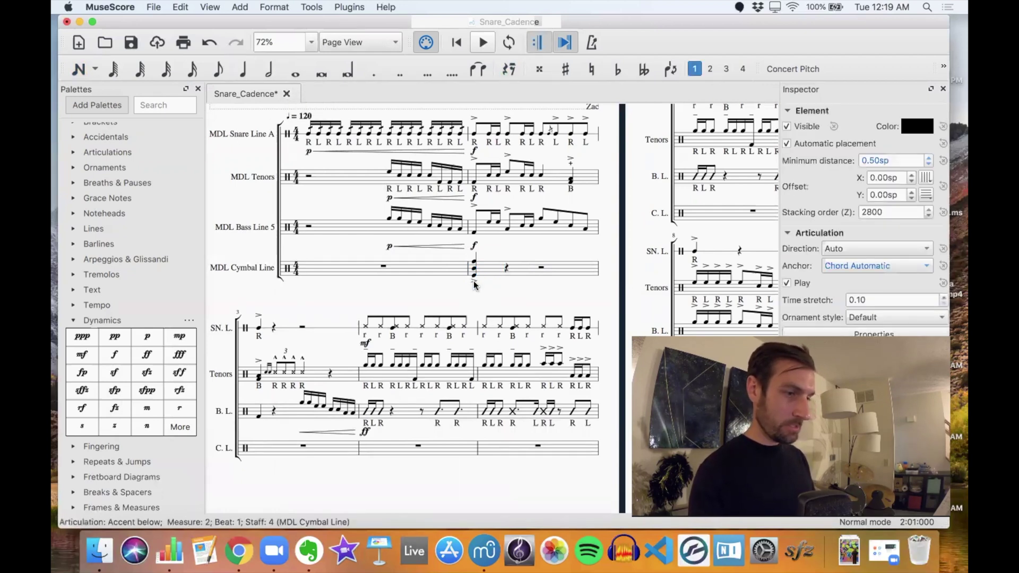
key("x")
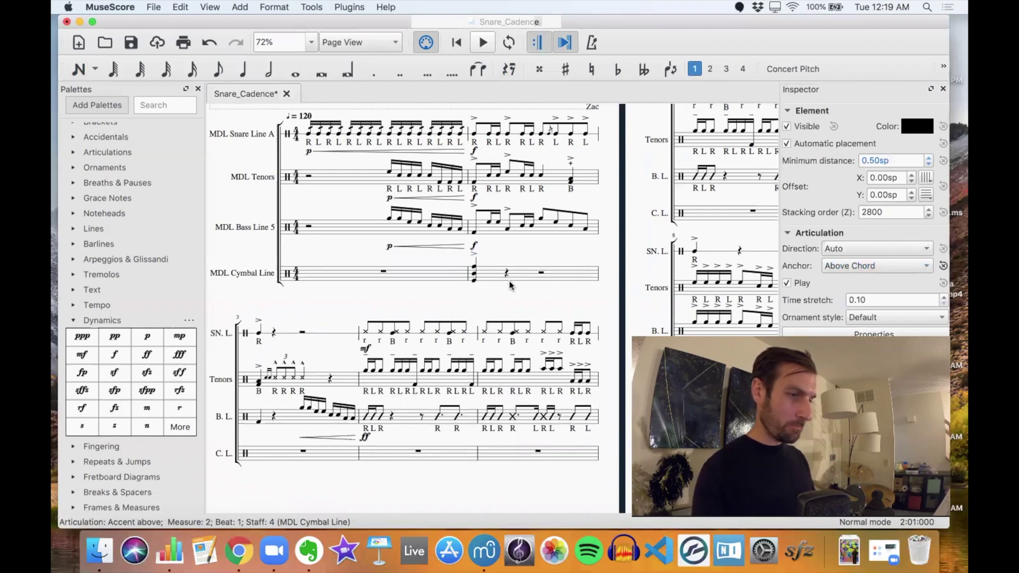
- Split the half rest on beat 3 of the cymbal line's measure 2 by making it an eighth rest
left_click(540, 272)
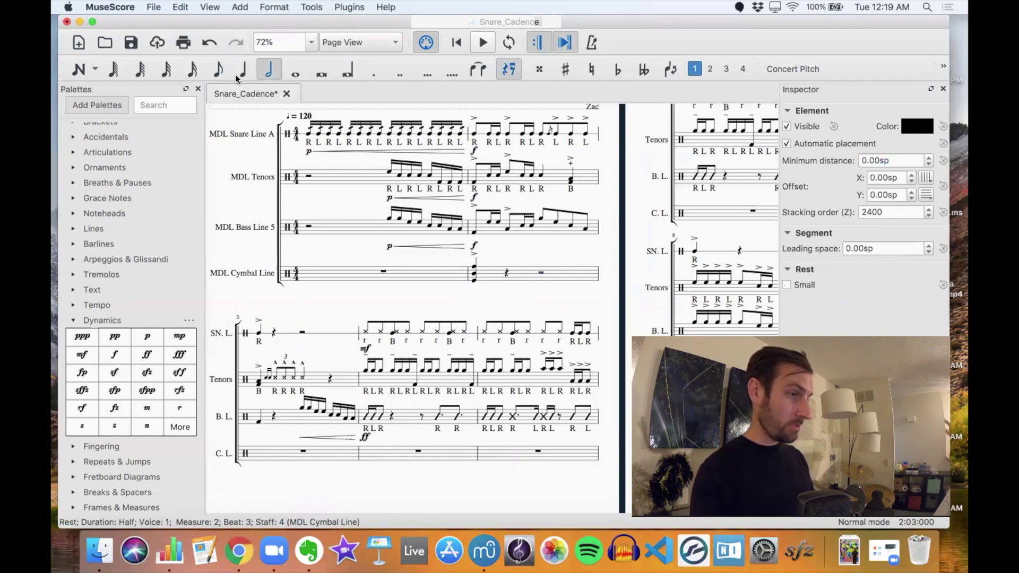
left_click(218, 69)
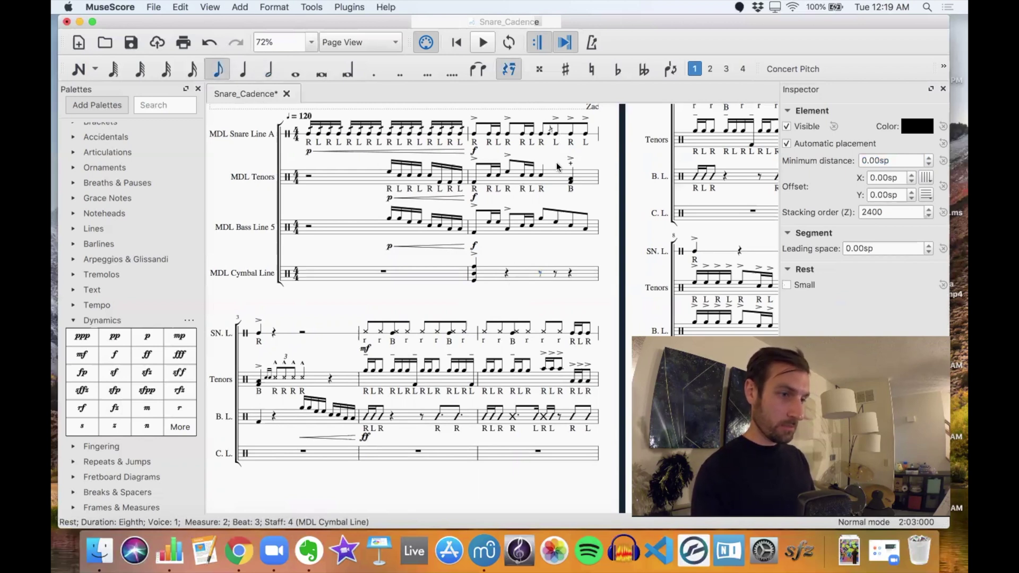
left_click(553, 275)
key("n")
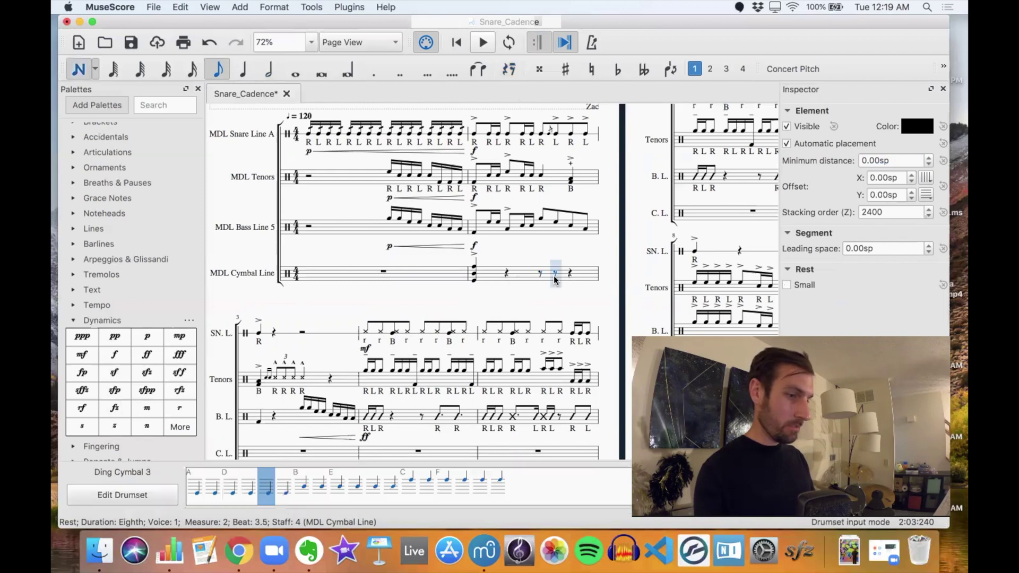
key("Escape")
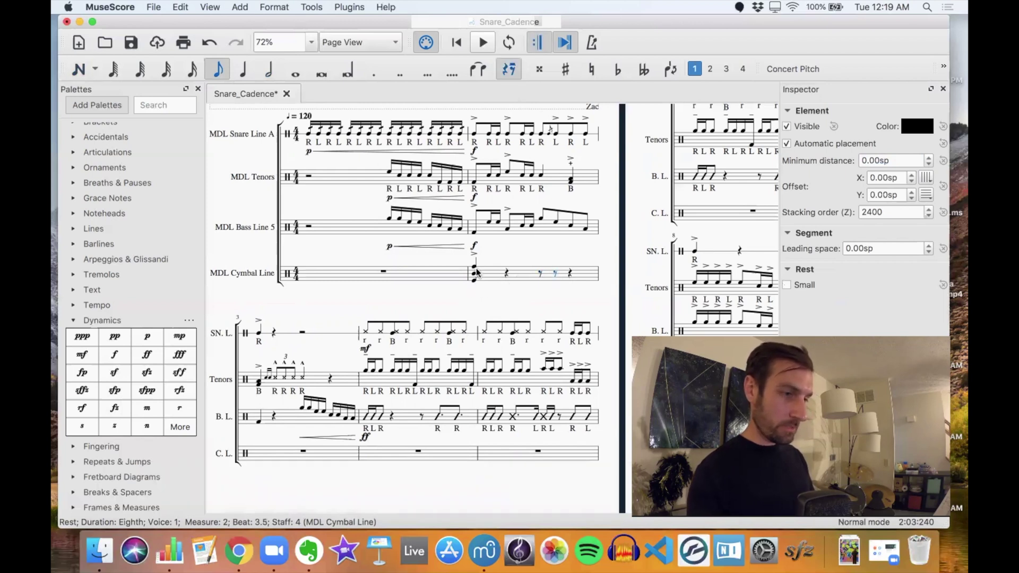
- Copy the accented crash chord from beat 1 to beat 3 of measure 2 and shorten the copy to an eighth note
left_click(491, 287, "shift")
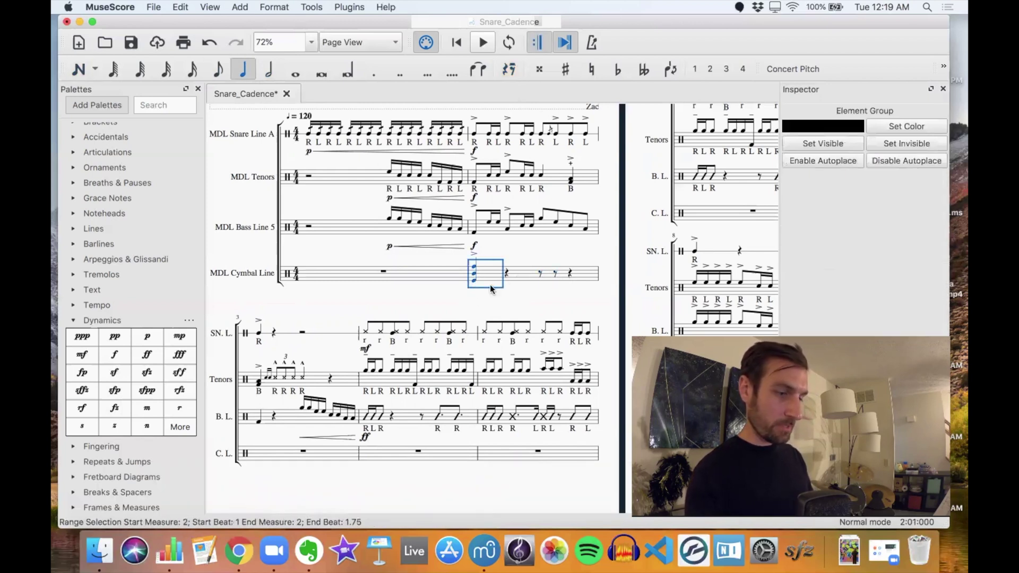
left_click(541, 274)
key("super+v")
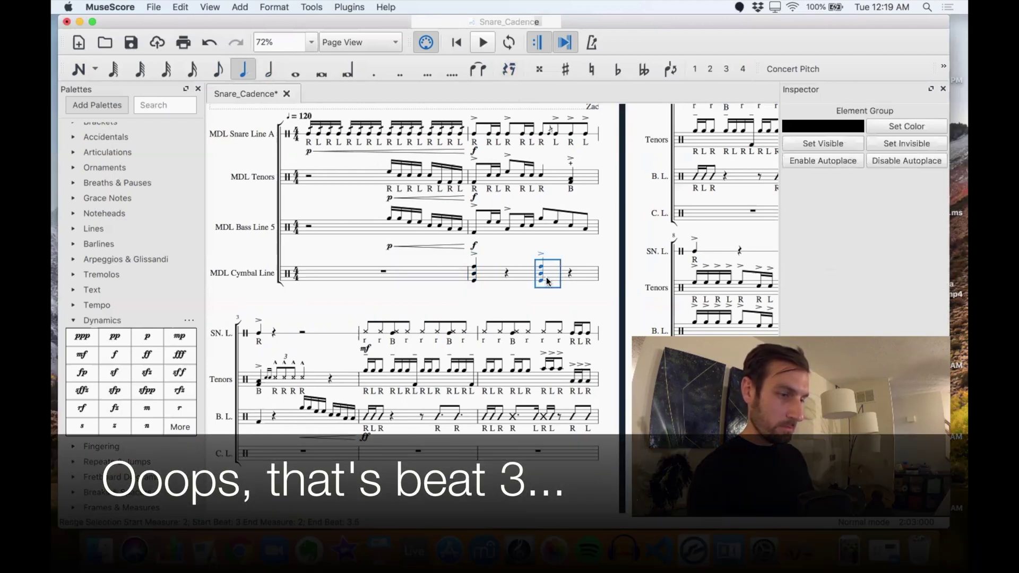
left_click(215, 74)
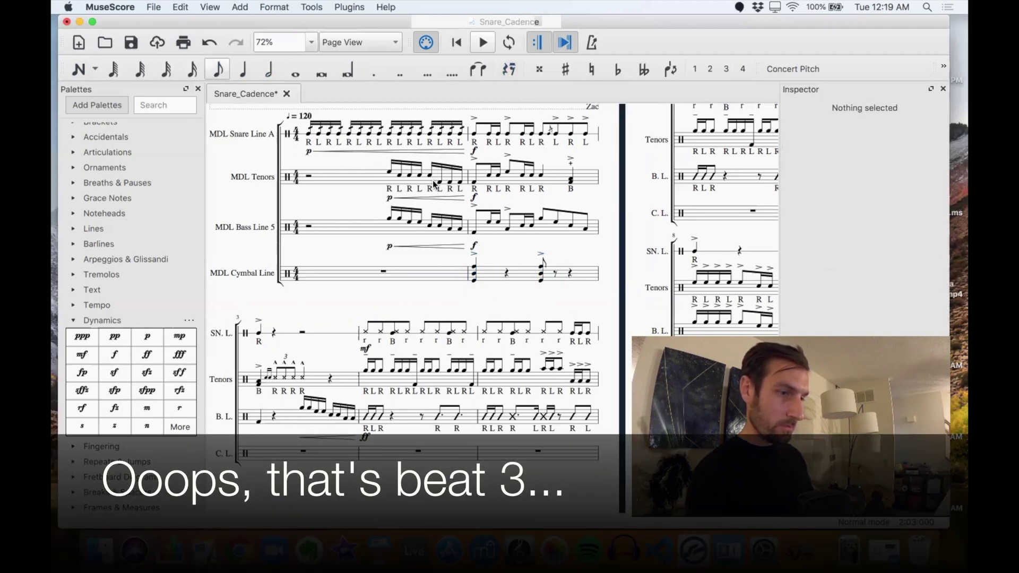
- Add a staccato articulation to the eighth-note crash chord on beat 3 of measure 2
left_click(542, 266)
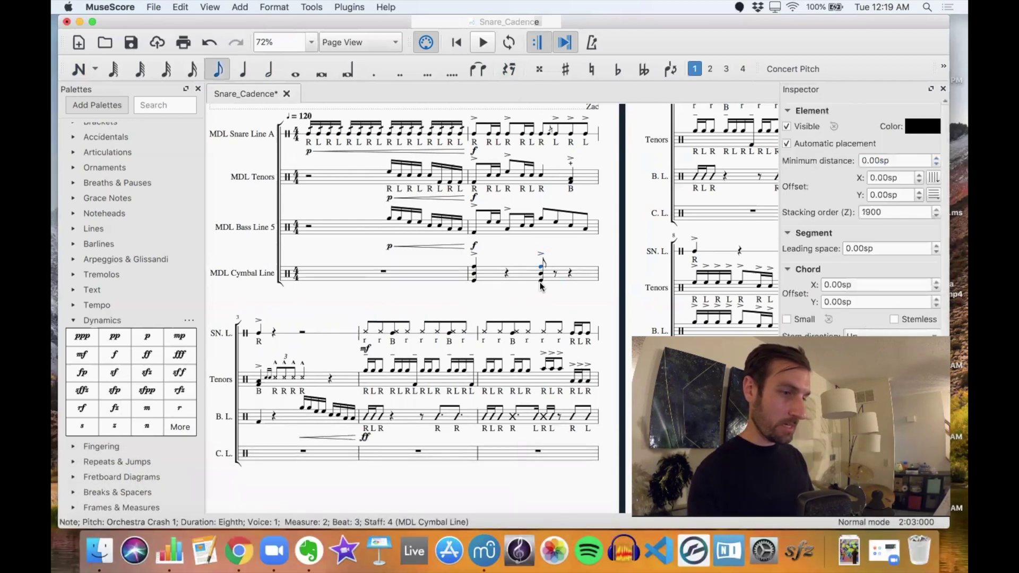
left_click(541, 283, "shift")
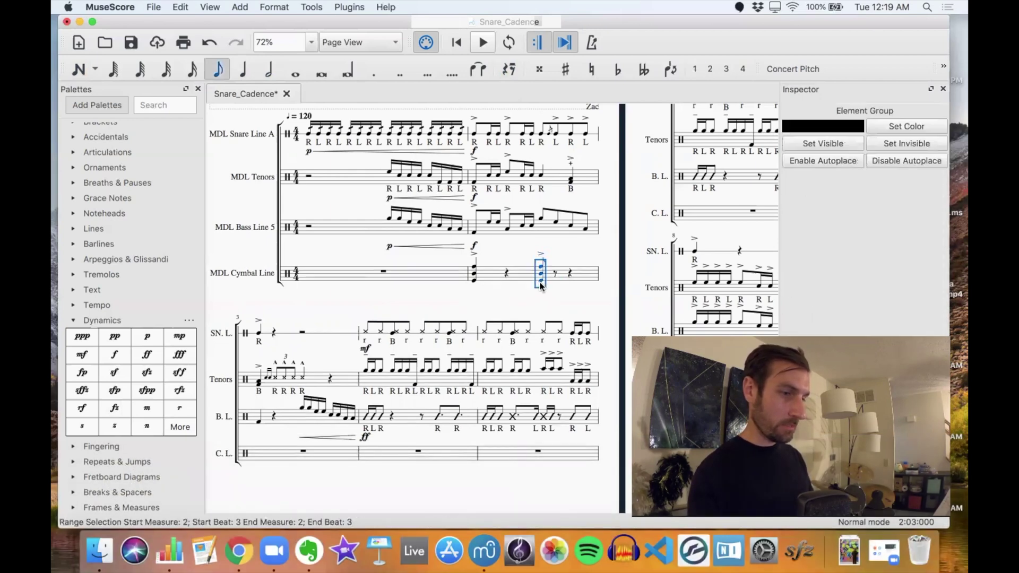
left_click(73, 318)
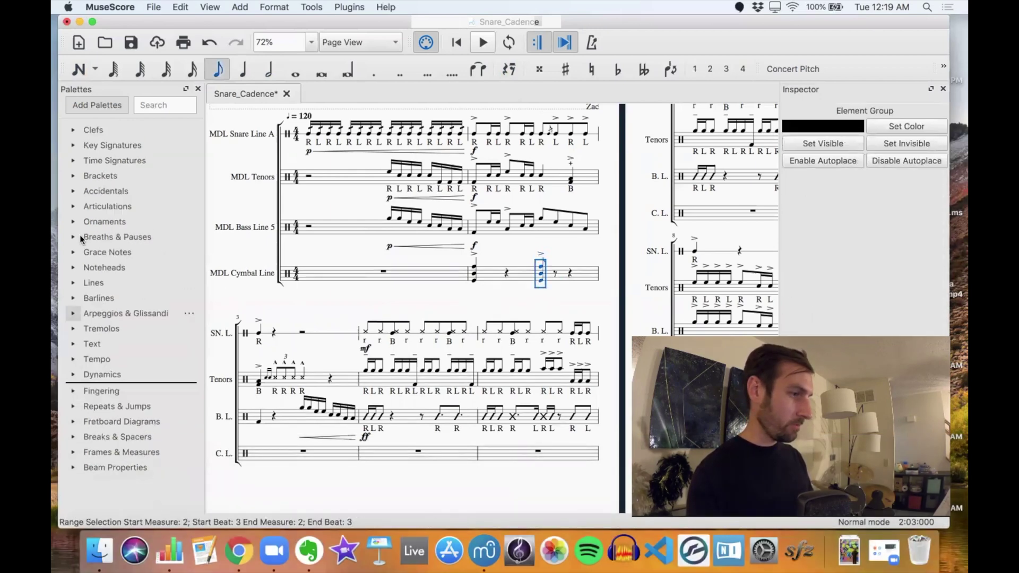
left_click(73, 207)
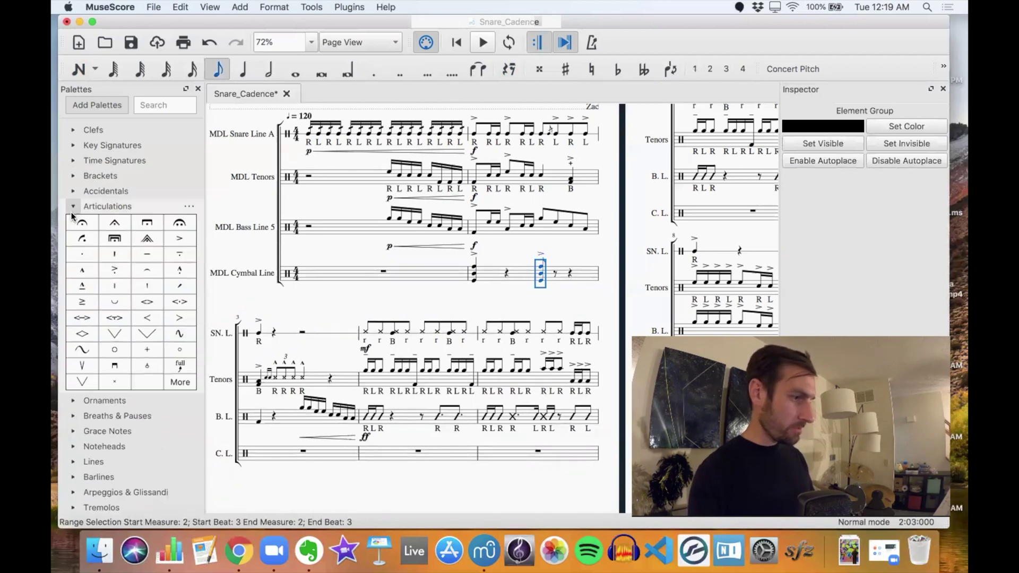
left_click(82, 255)
key("Escape")
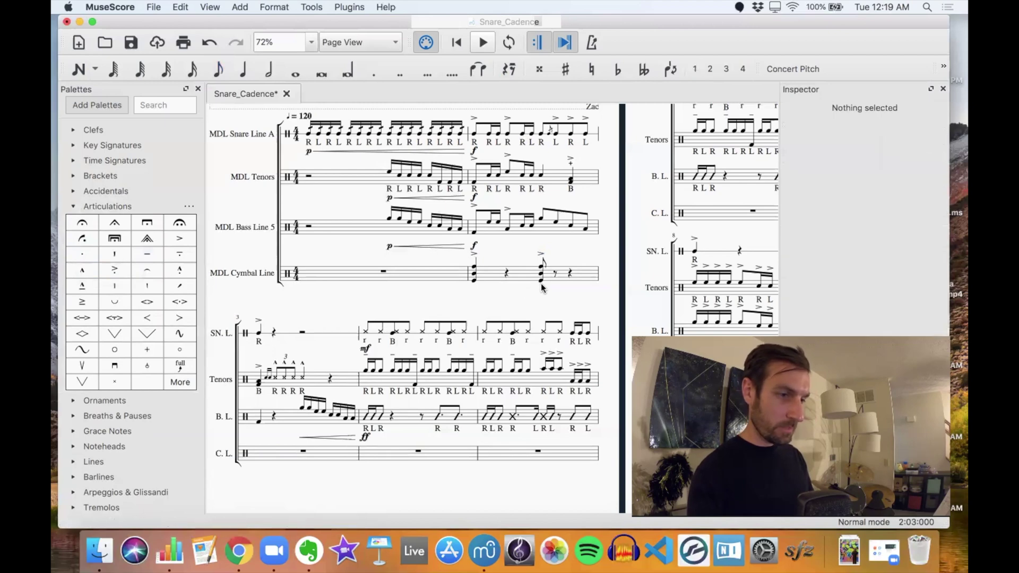
- Flip the staccato dot on the beat 3 crash chord in measure 2 of the cymbal line above the chord
scroll(540, 282, "up", 5)
left_click(541, 286)
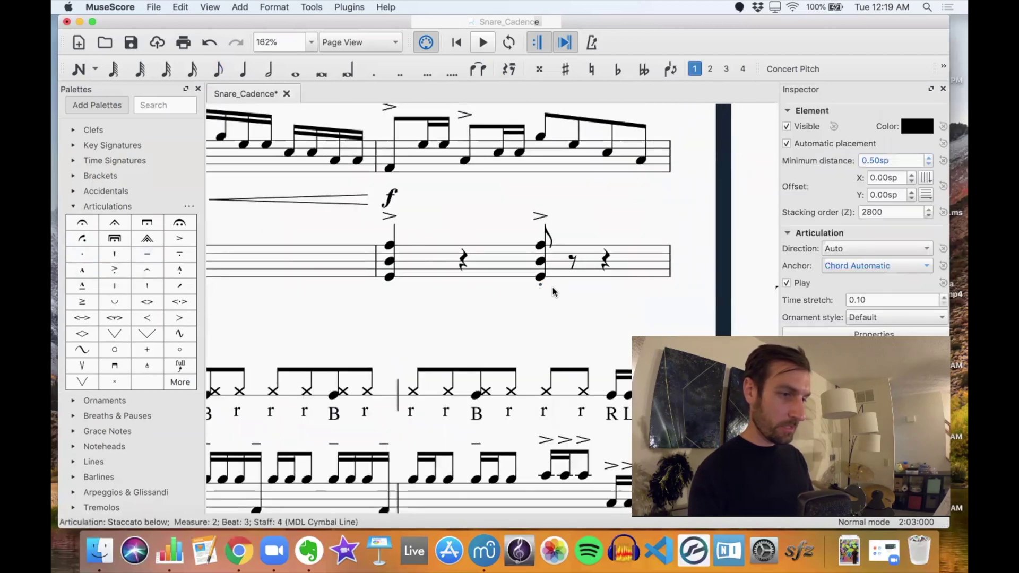
key("x")
scroll(516, 276, "up", 2)
key("Escape")
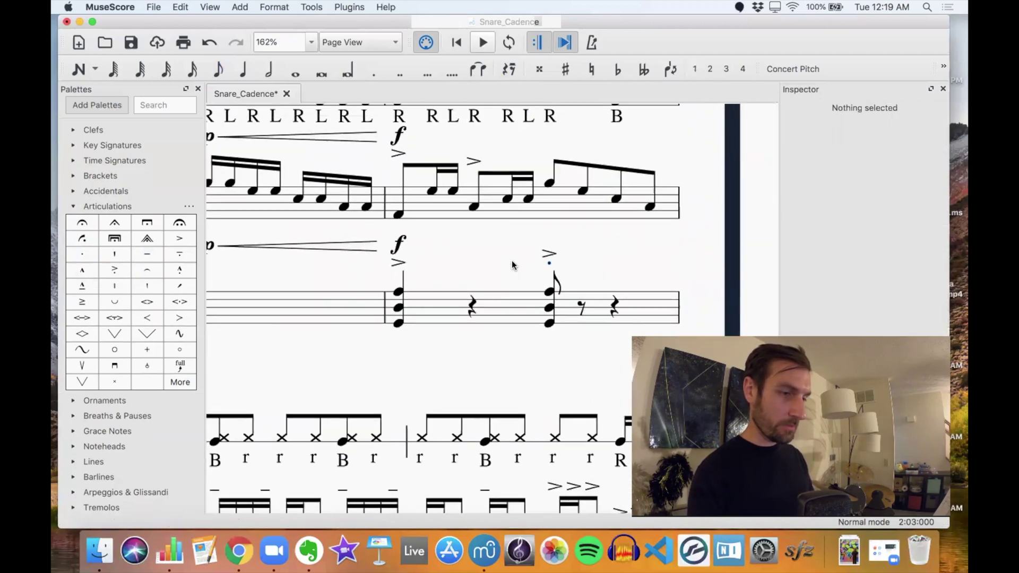
- Enter a three-note whole-note orchestra crash chord in measure 3 of the cymbal line
scroll(510, 269, "down", 6)
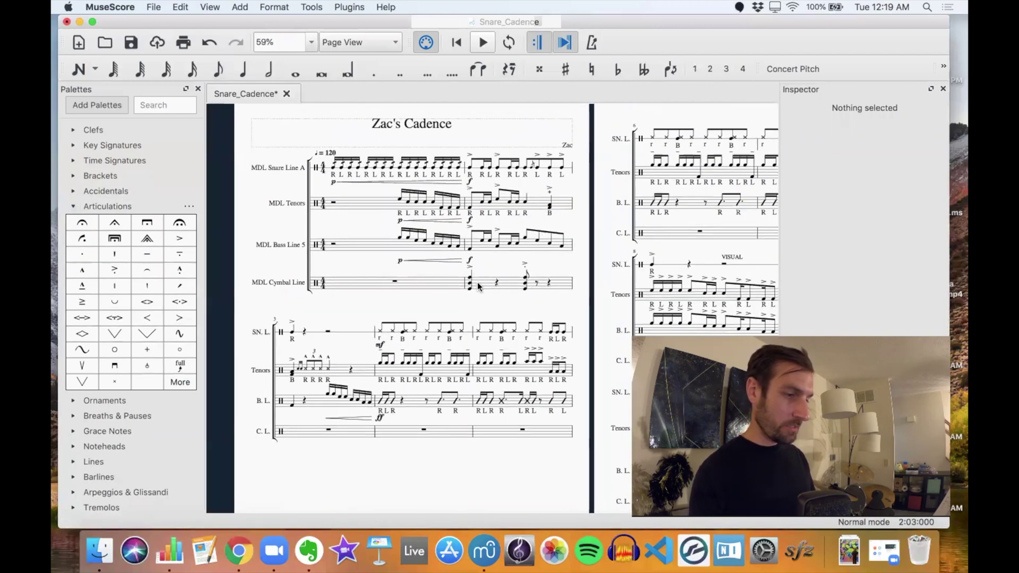
left_click(314, 430)
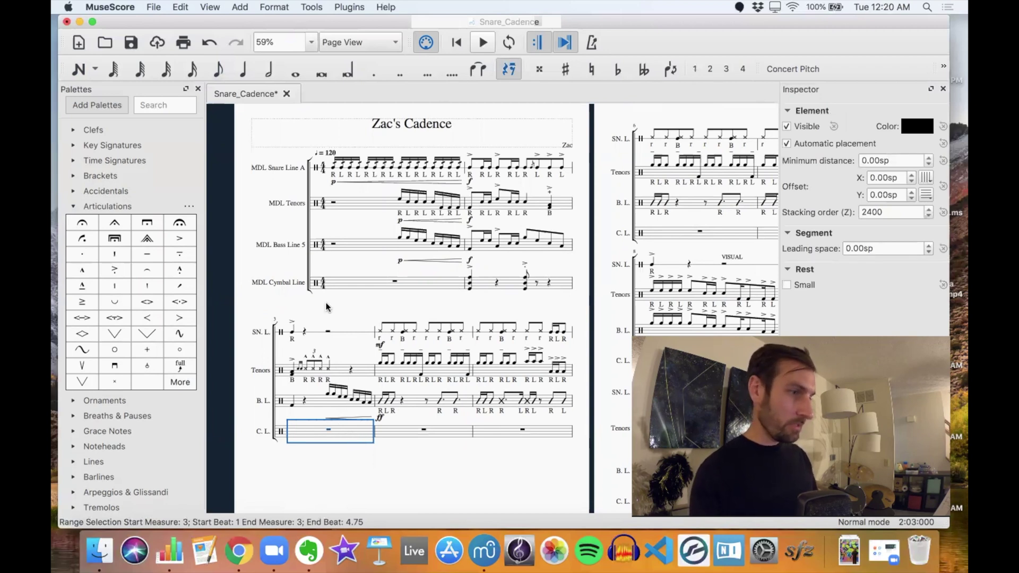
left_click(302, 76)
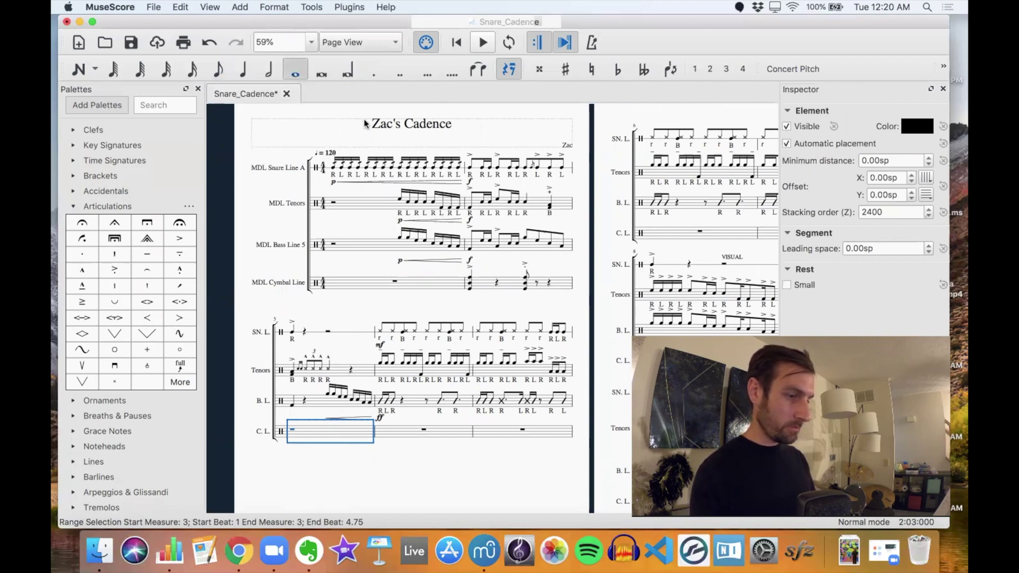
key("n")
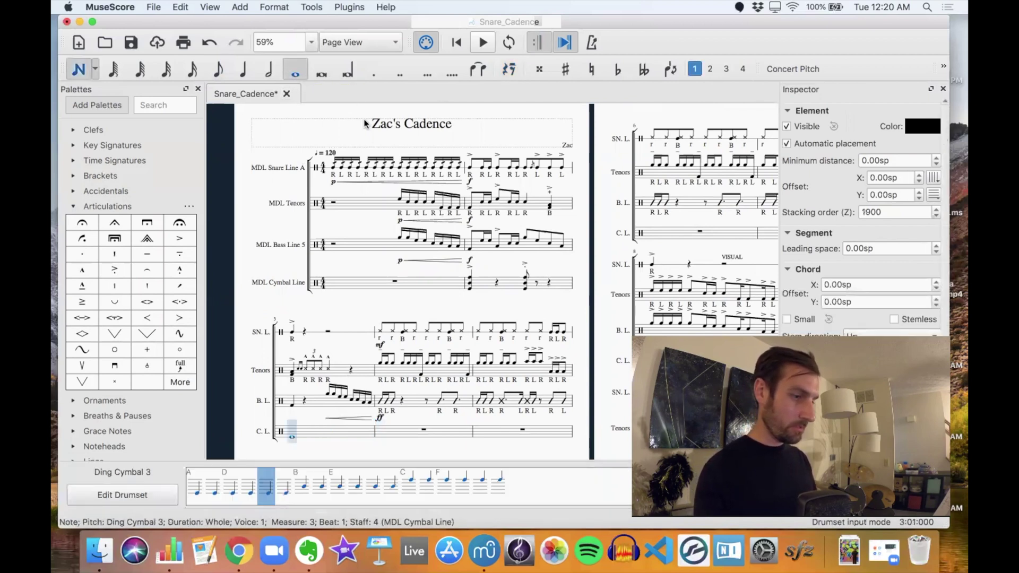
key("Up")
key("shift+c")
key("Escape")
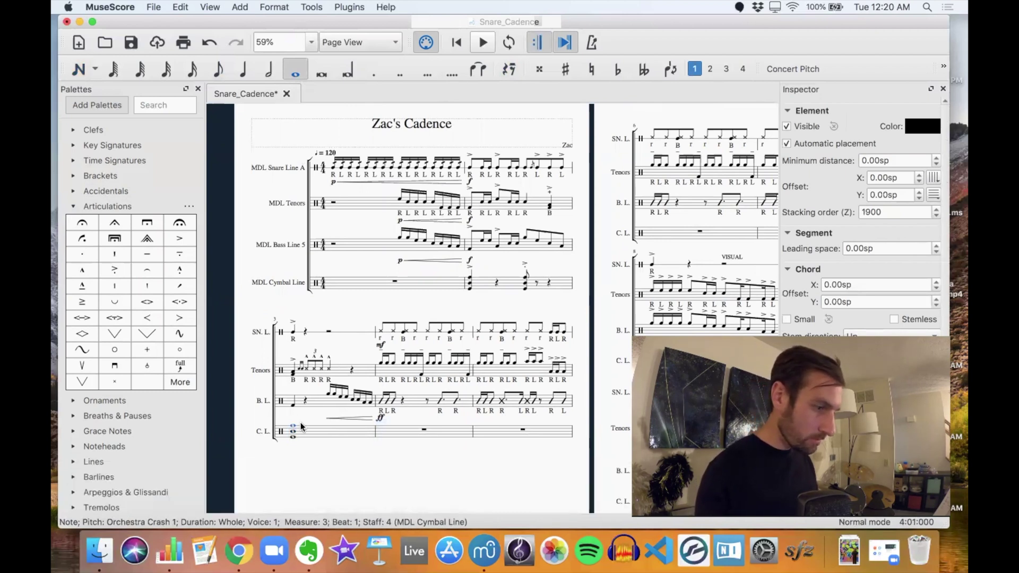
- Change the lowest note of the whole-note chord in measure 3 to Sizzle Cymbal 3
left_click(293, 437)
key("Up")
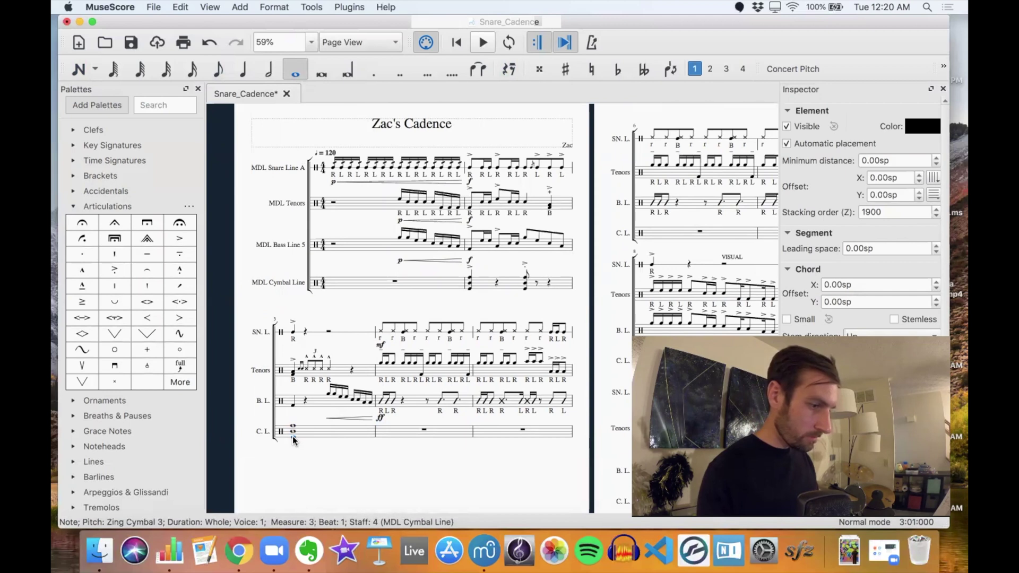
key("Up")
key("Up")
key("Up")
key("Up")
key("Up")
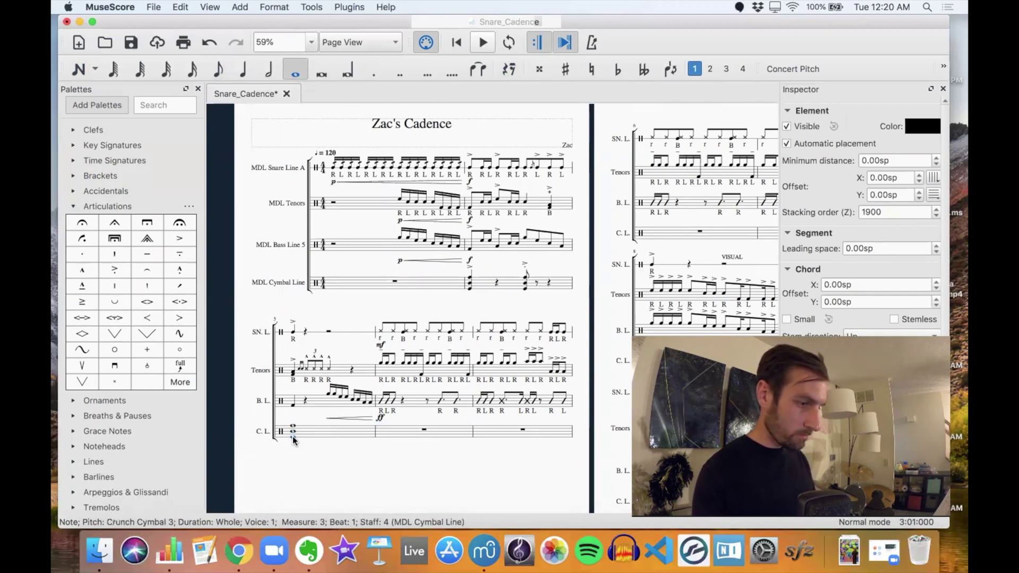
key("Up")
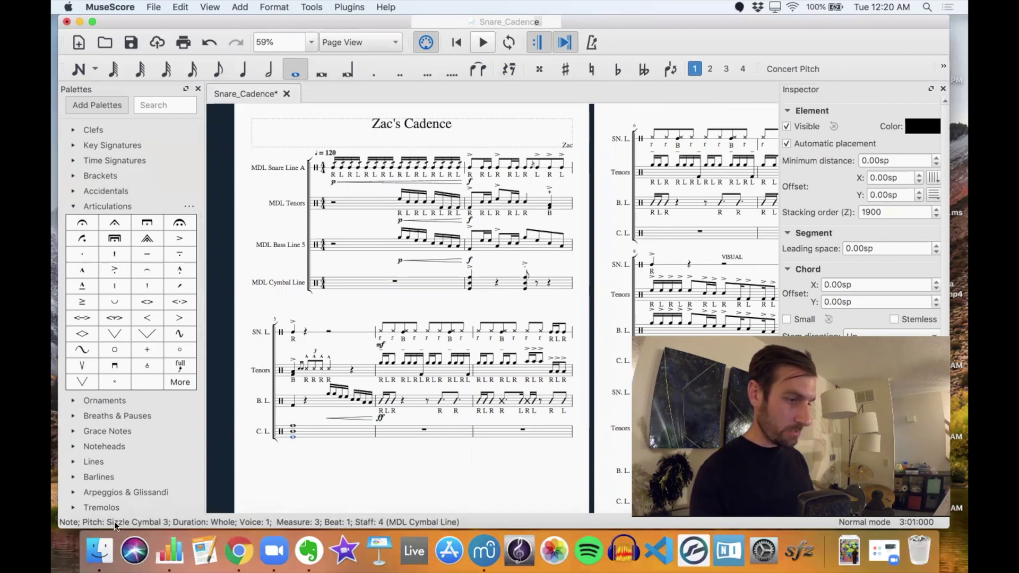
- Change the middle note of the measure 3 chord to its sizzle sound and the top note to Sizzle Cymbal 1
left_click(294, 431)
key("Up")
key("Up")
key("Up")
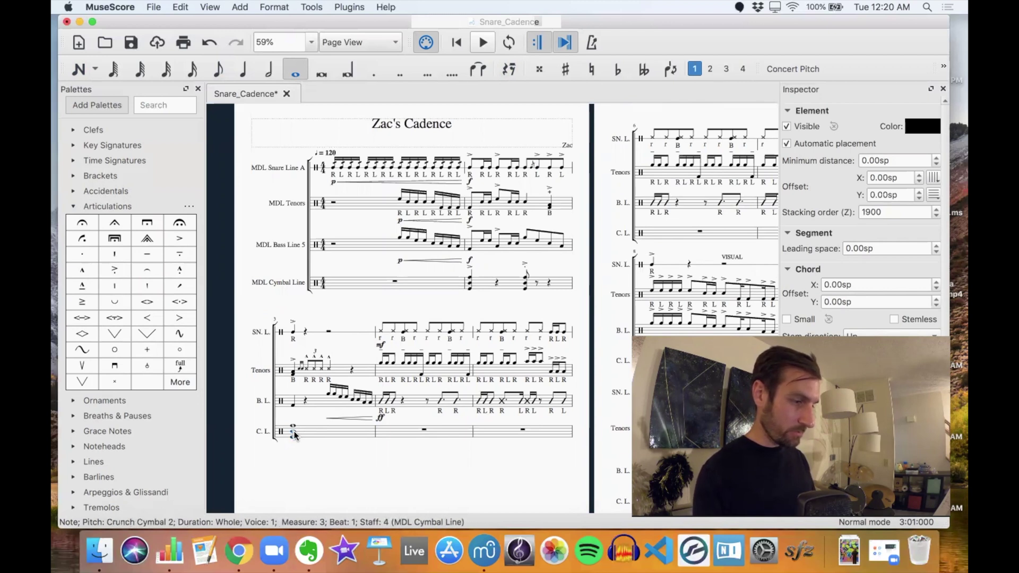
key("Up")
key("Up")
key("Up")
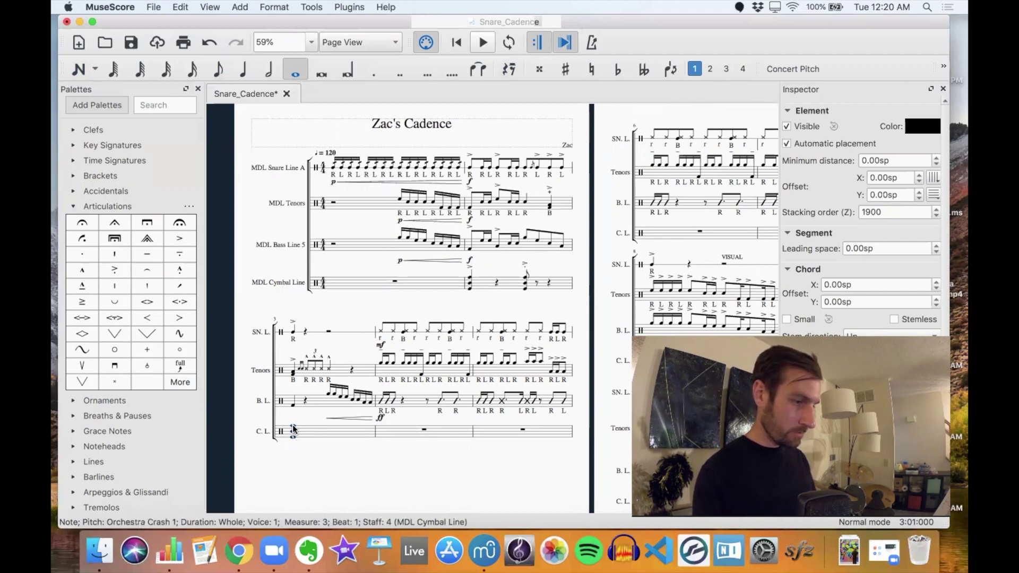
key("Up")
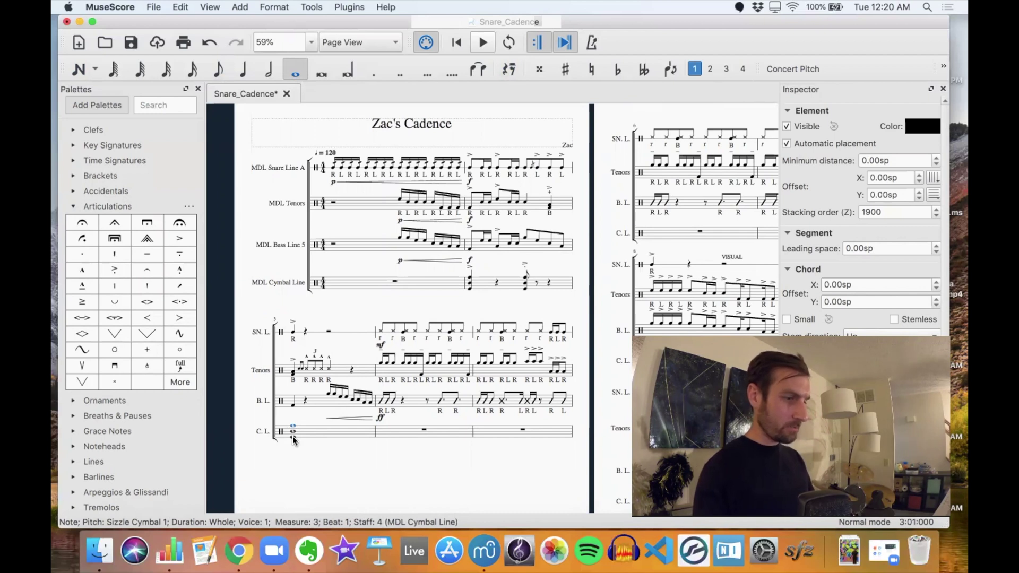
- Add a buzz roll tremolo to the whole-note sizzle chord in measure 3 of the cymbal line
left_click(297, 441)
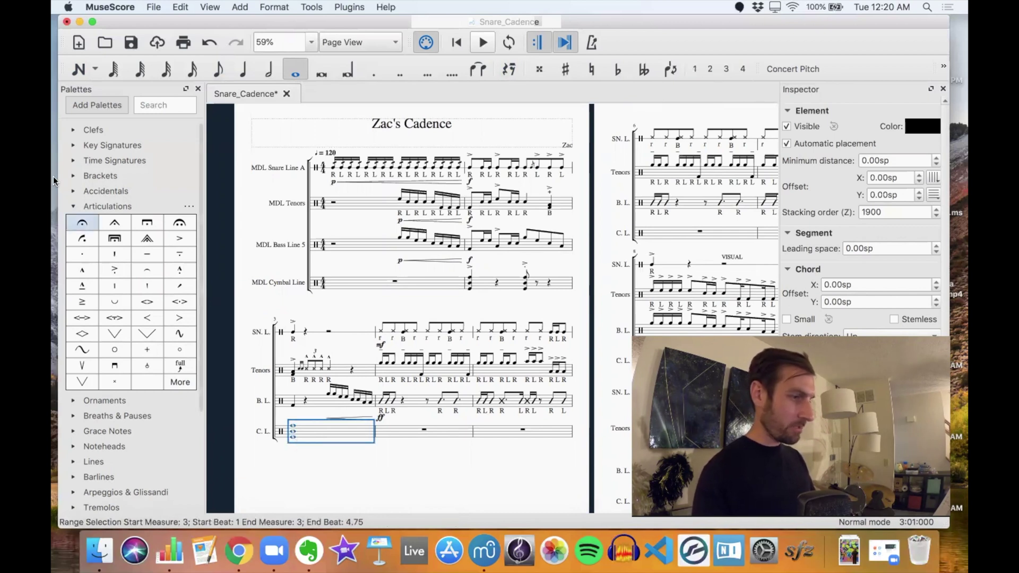
left_click(74, 206)
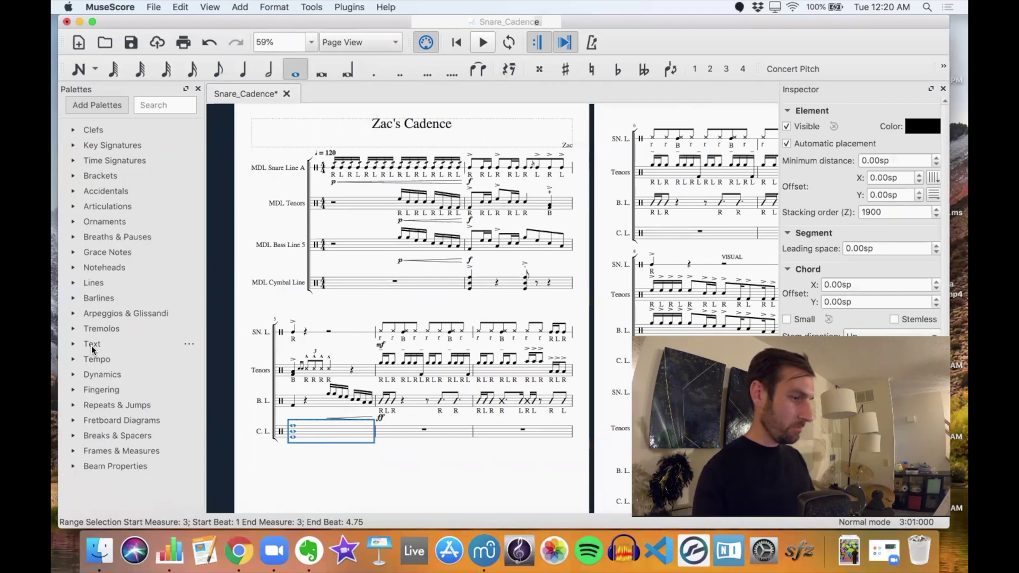
left_click(102, 330)
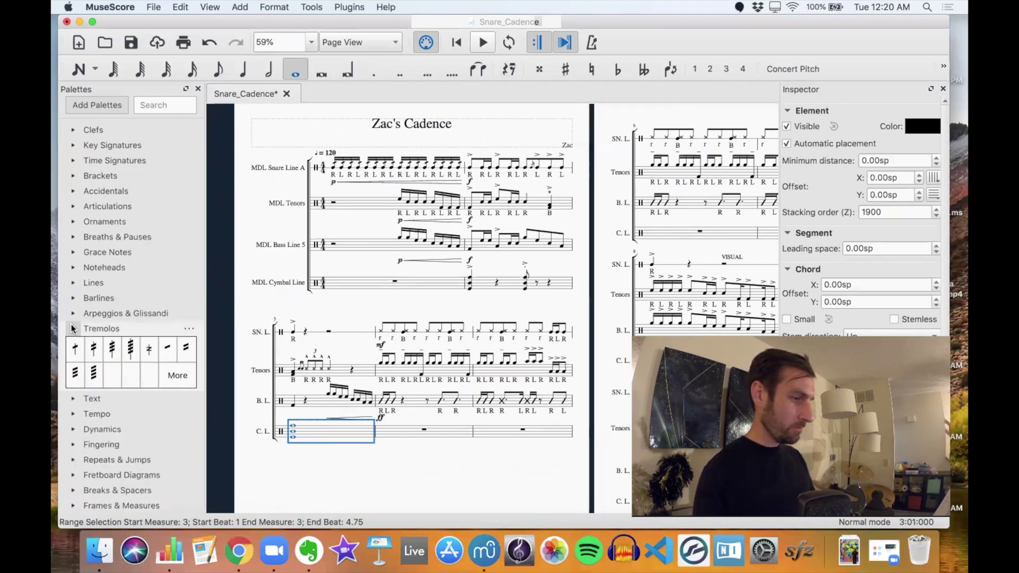
left_click(149, 349)
left_click(360, 462)
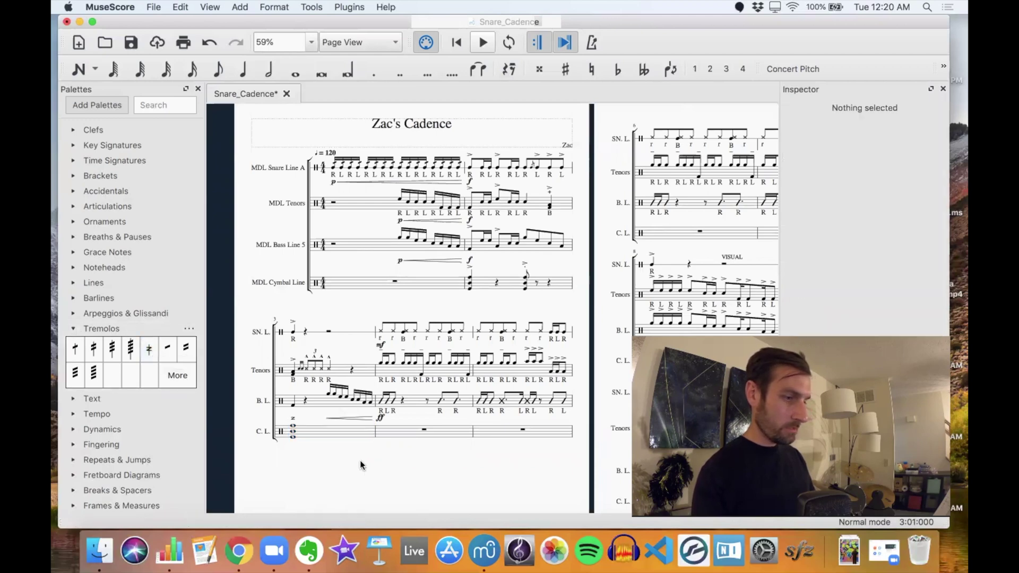
- Undo the stray quarter-note entry in measure 3 of the cymbal line
scroll(273, 424, "up", 5)
scroll(397, 401, "right", 1)
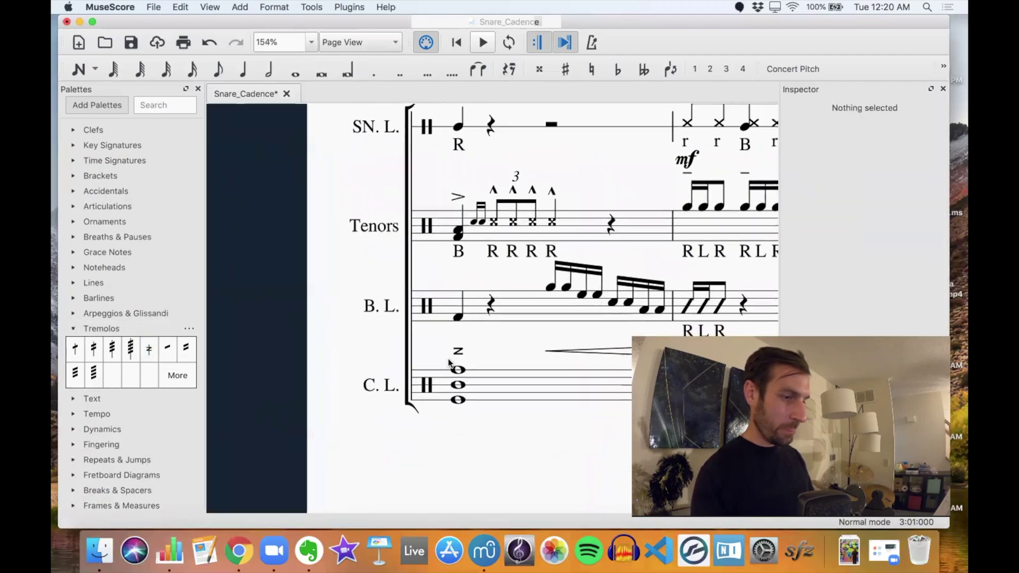
scroll(474, 410, "right", 3)
scroll(474, 410, "down", 3)
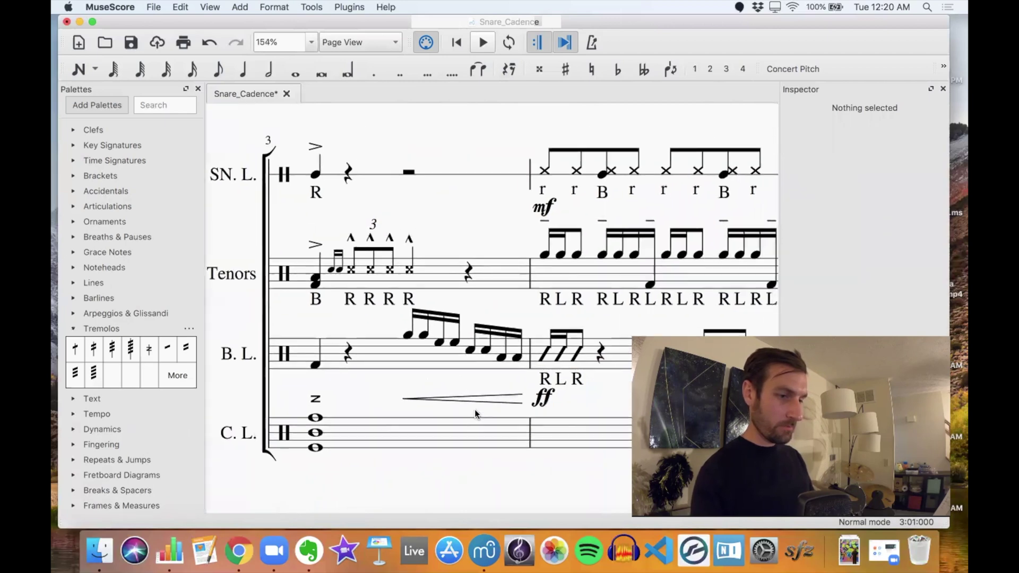
scroll(476, 412, "down", 2)
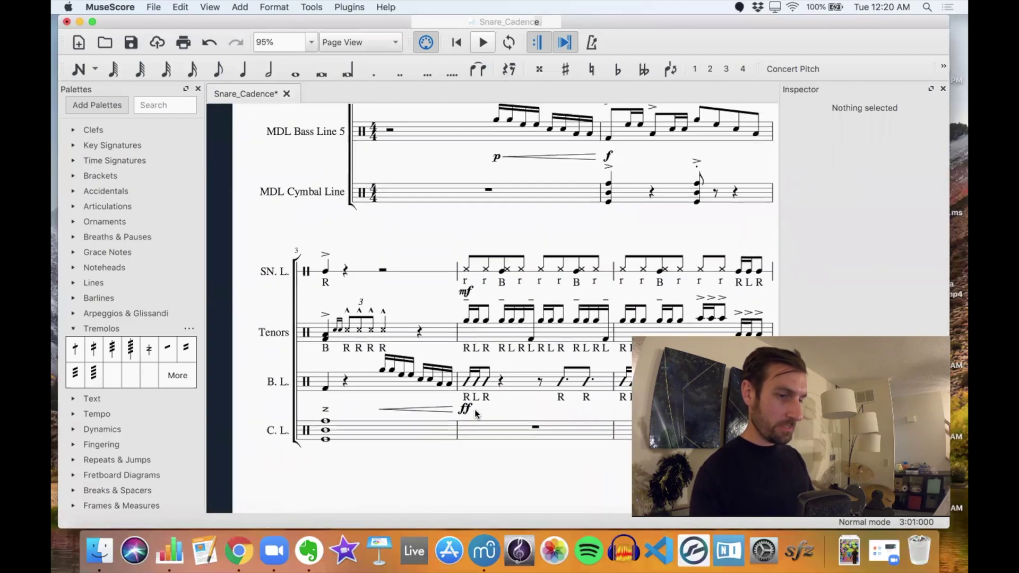
scroll(475, 411, "right", 2)
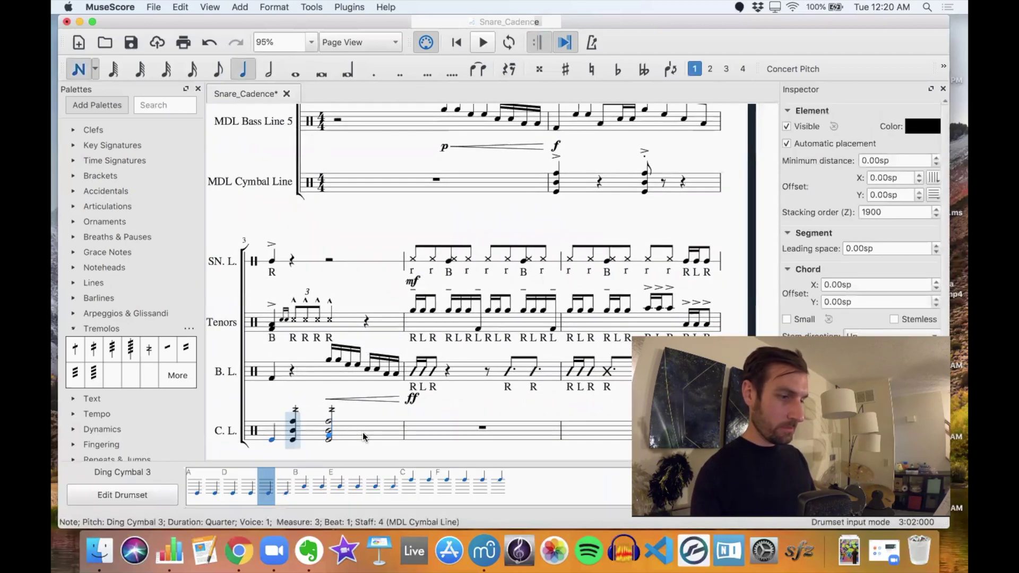
key("super+z")
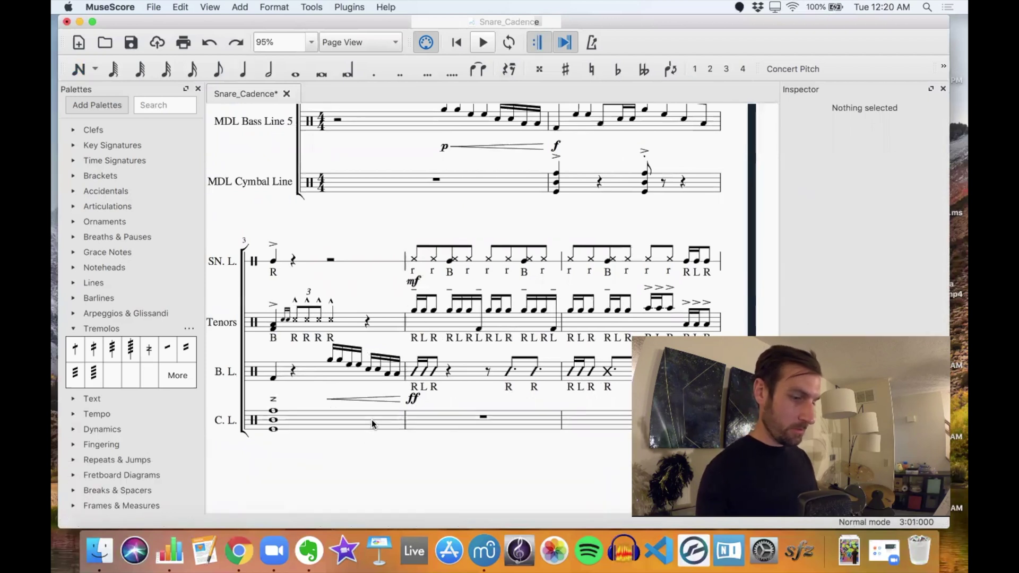
key("n")
key("Escape")
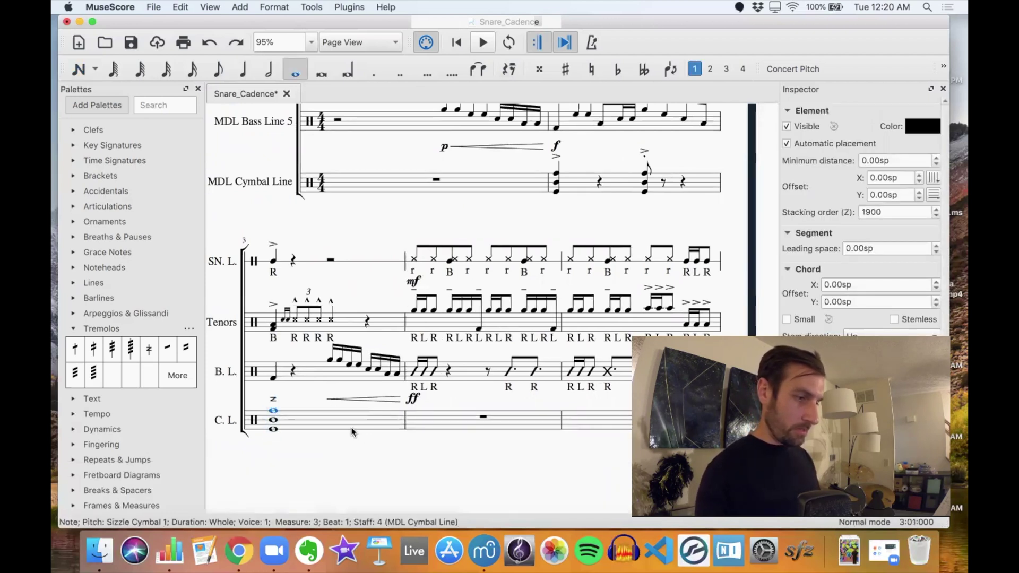
- Copy the cymbal line's measure 3 with the buzz-roll sizzle chord into measure 4
left_click(331, 423)
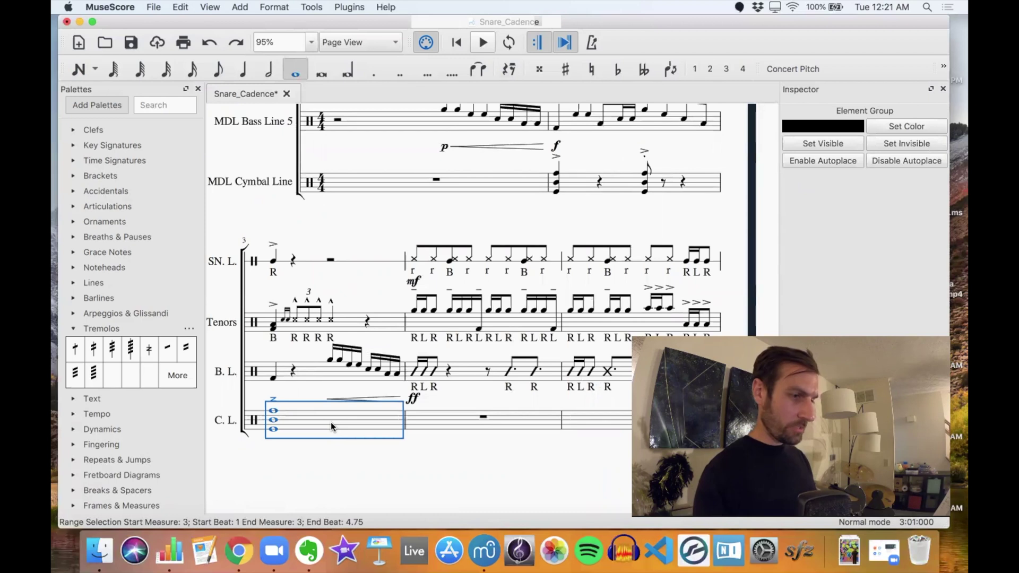
scroll(330, 422, "right", 3)
left_click(376, 410)
key("super+v")
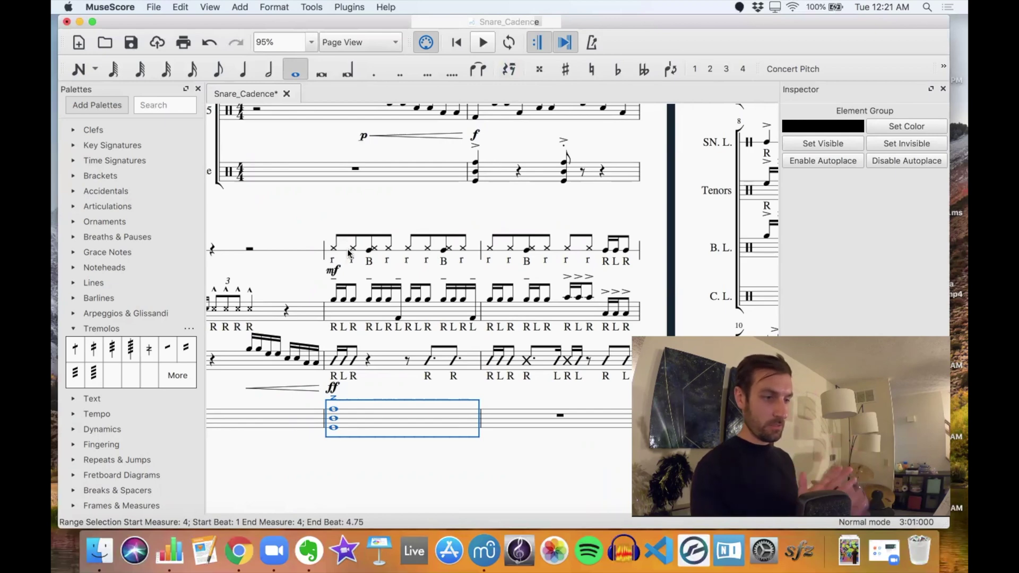
- Paste the copied buzz-roll sizzle chord into measure 6 of the cymbal line
scroll(402, 249, "right", 3)
scroll(401, 249, "up", 1)
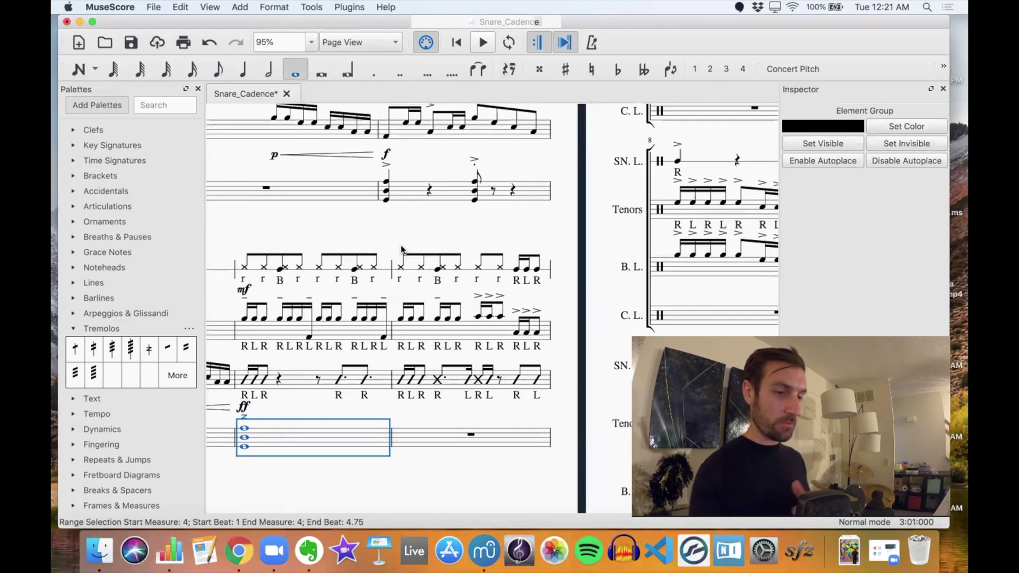
scroll(402, 250, "right", 8)
scroll(401, 249, "up", 9)
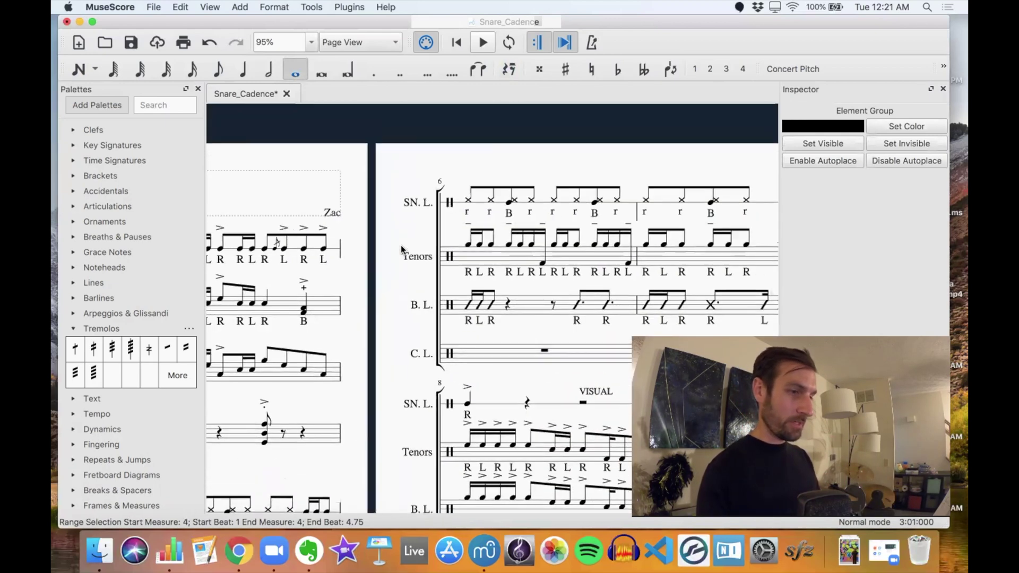
scroll(401, 244, "right", 2)
scroll(400, 244, "down", 1)
left_click(457, 341)
key("super+v")
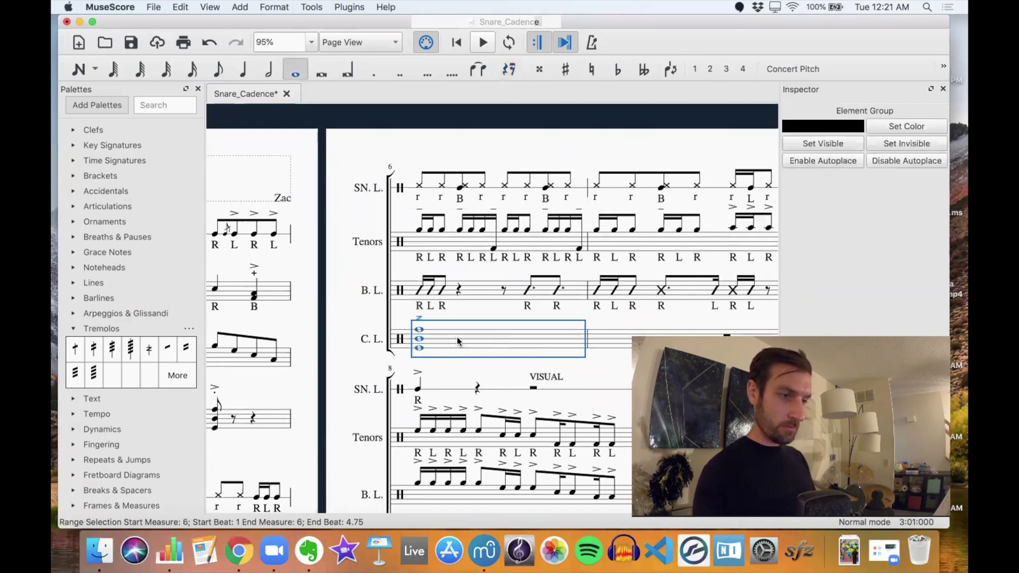
- Enter a quarter-note orchestra crash chord on beat 1 of measure 8 in the cymbal line
key("super+minus")
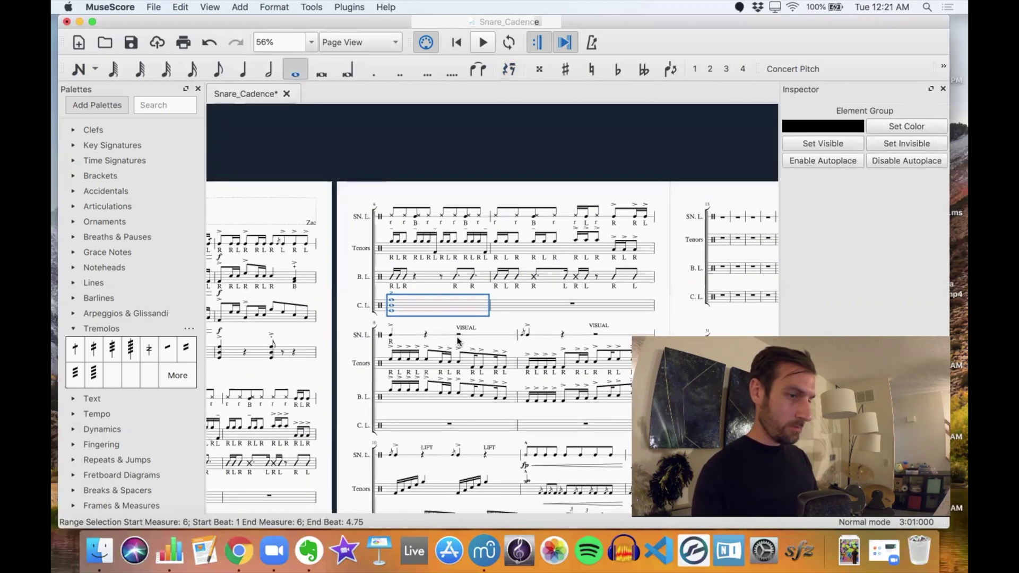
scroll(457, 337, "down", 2)
scroll(457, 337, "right", 1)
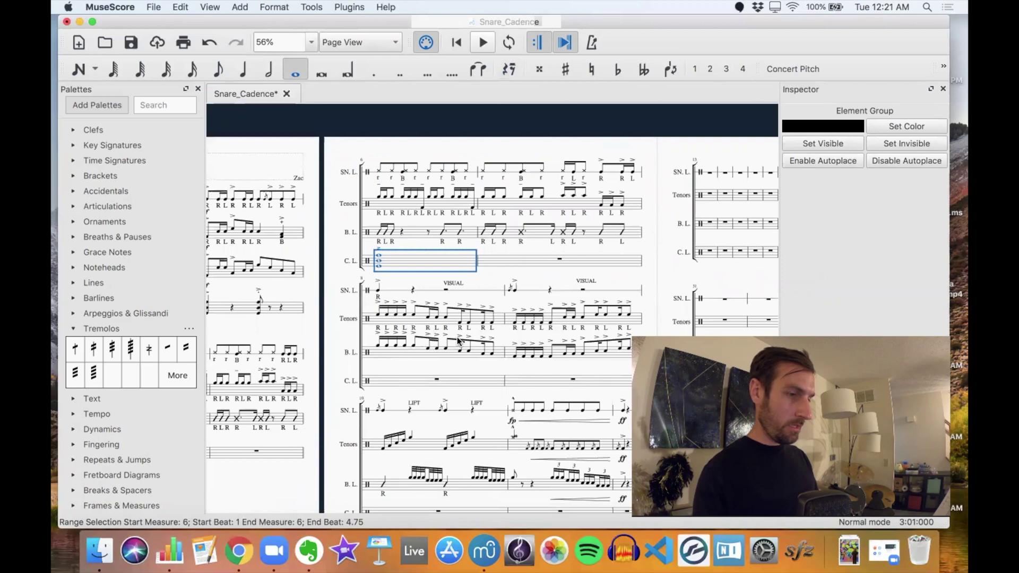
scroll(451, 339, "down", 2)
scroll(451, 340, "right", 1)
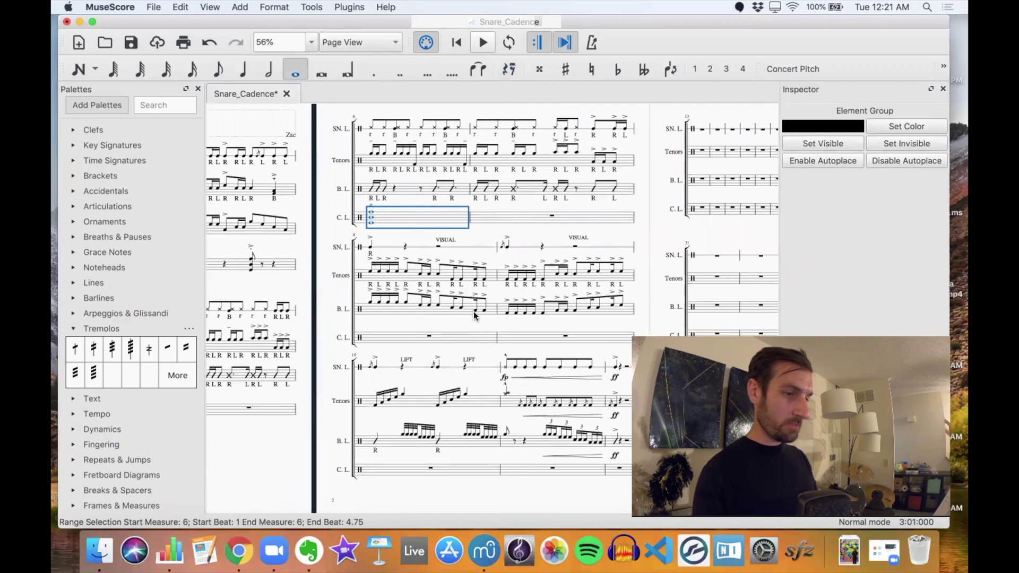
scroll(495, 454, "down", 3)
scroll(495, 454, "right", 1)
scroll(497, 457, "right", 1)
scroll(497, 457, "down", 1)
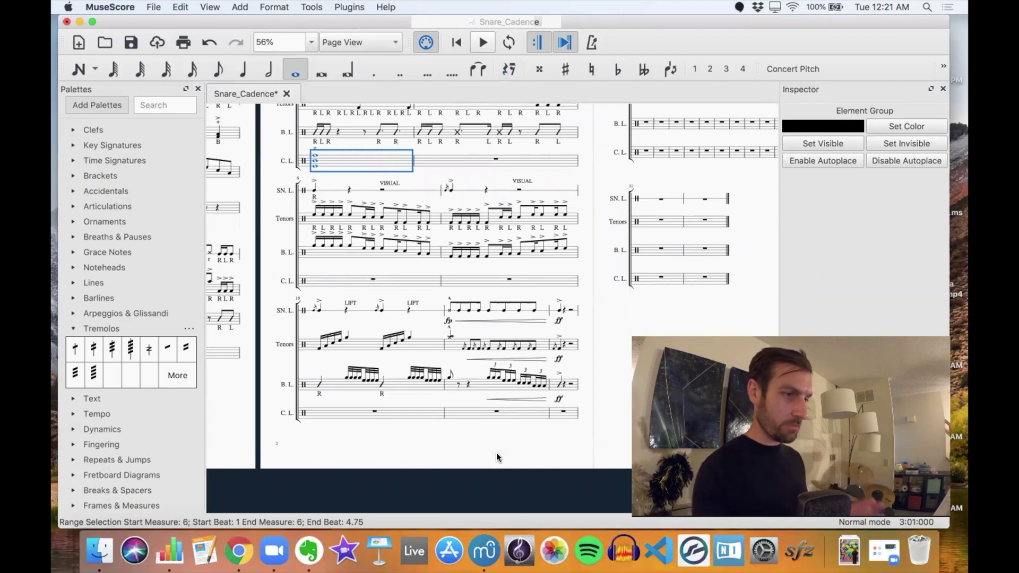
left_click(373, 279)
key("n")
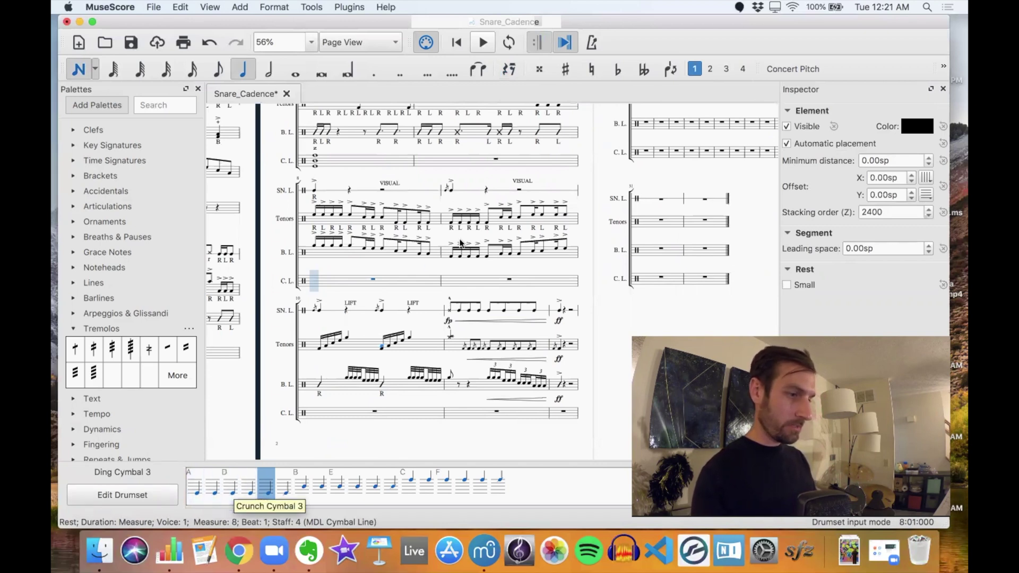
key("Escape")
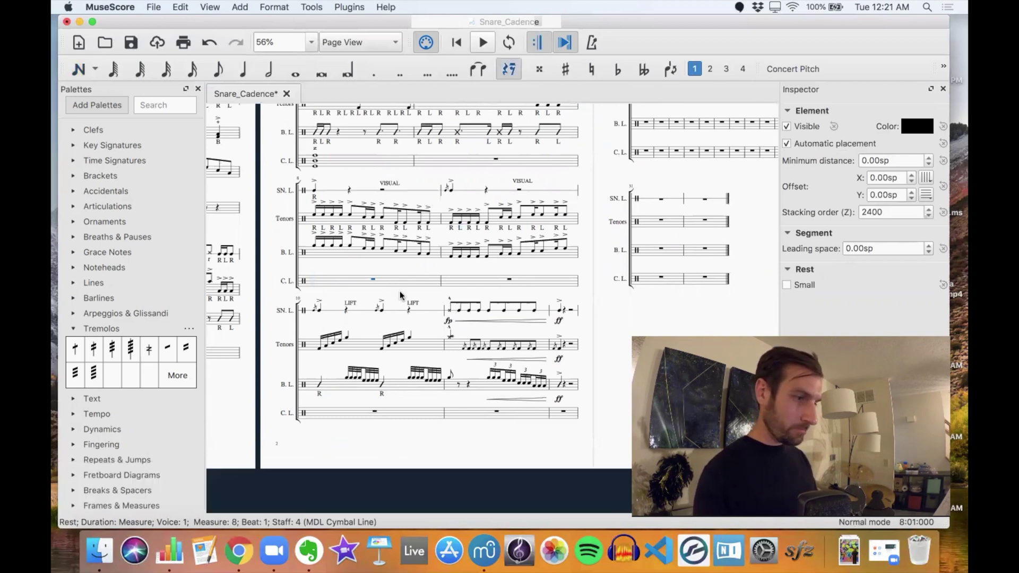
key("n")
left_click(375, 282)
key("Up")
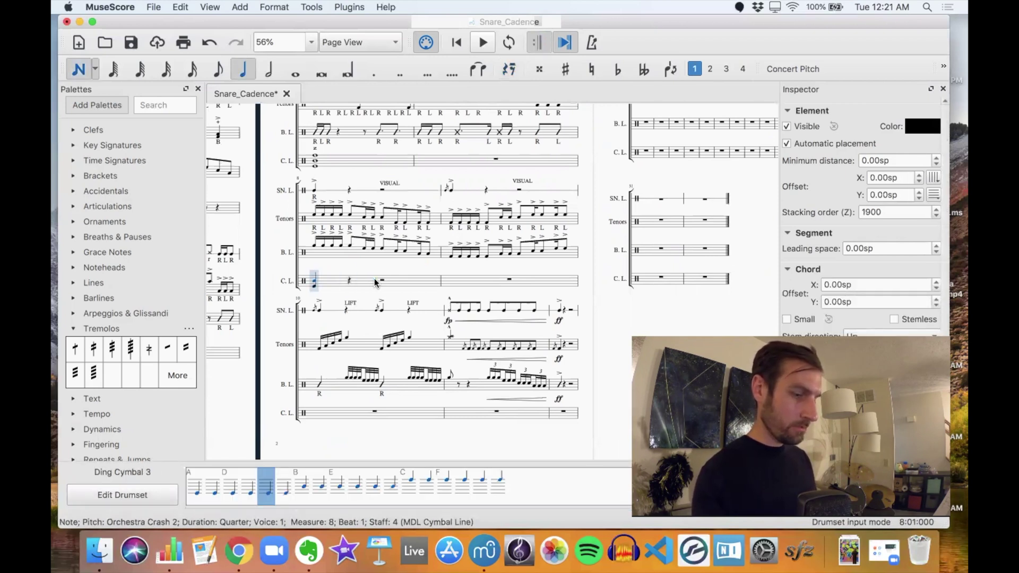
key("shift+c")
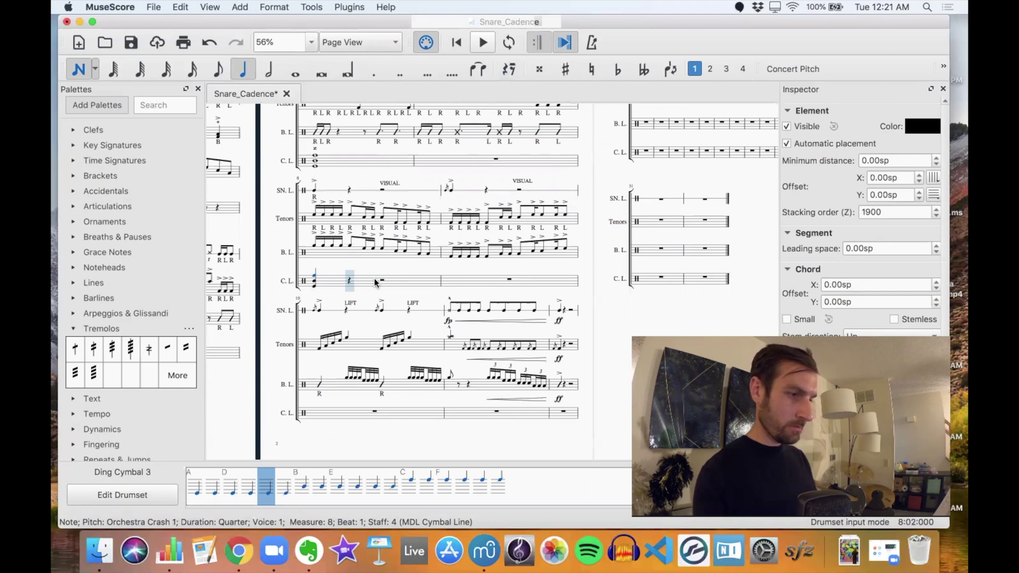
key("Escape")
- Change the quarter-note chord on beat 1 of measure 8 in the cymbal line to crunch cymbal notes
left_click(314, 288, "shift")
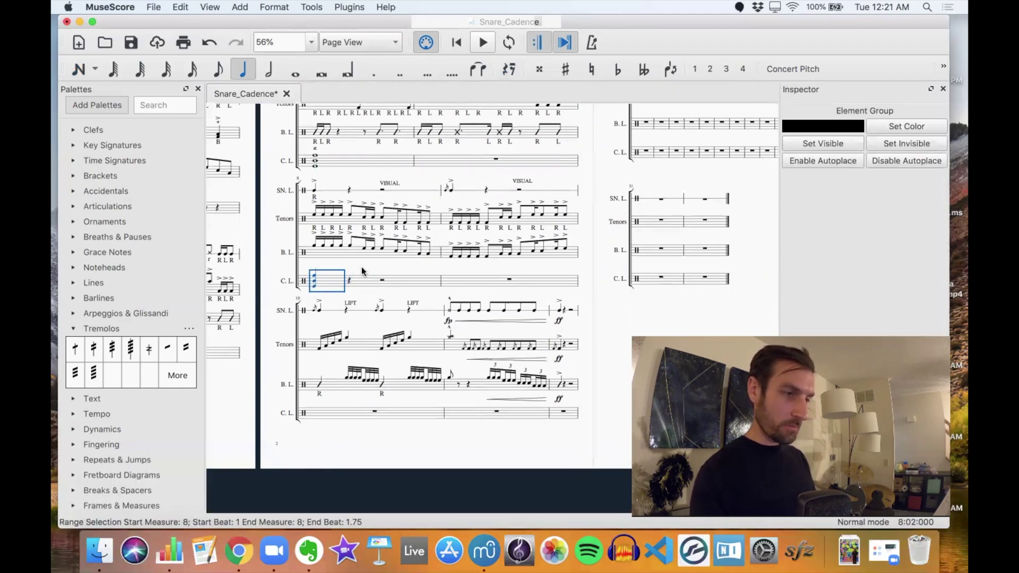
key("Escape")
left_click(314, 287)
left_click(314, 286)
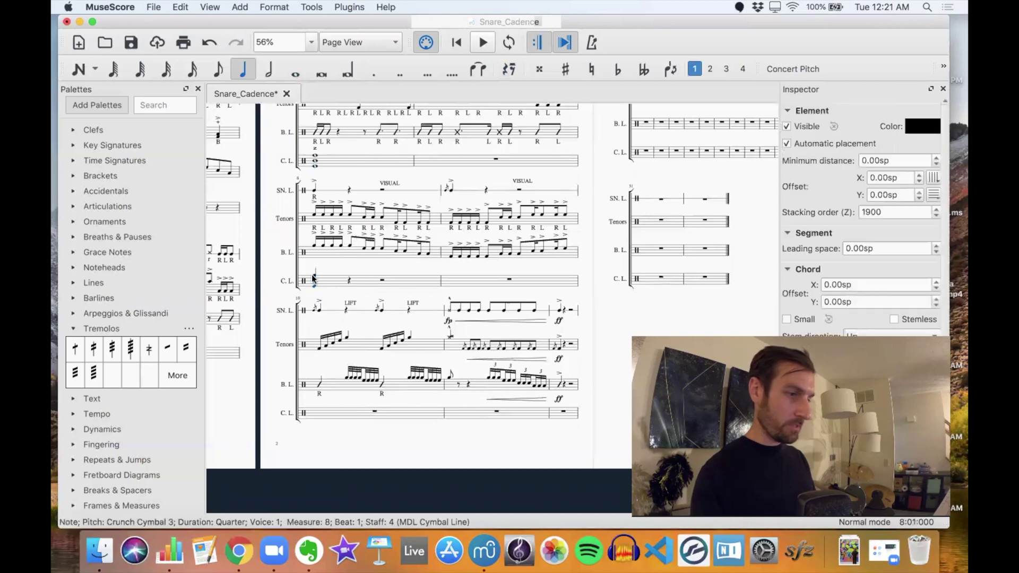
- In the cymbal drumset, give Crunch Cymbal 3 custom noteheads with X notehead black for quarter notes
key("n")
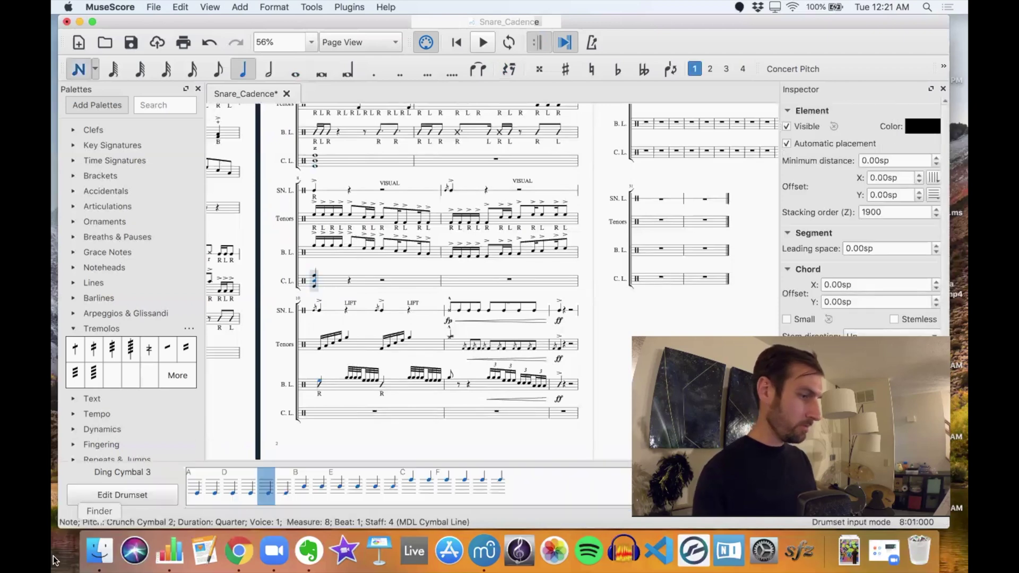
left_click(123, 496)
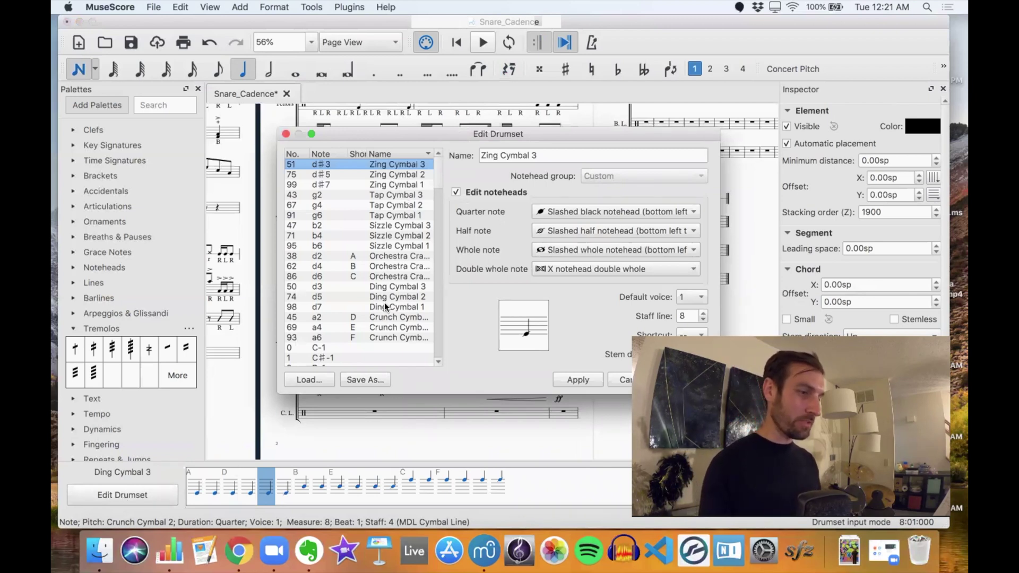
left_click(388, 316)
left_click(456, 192)
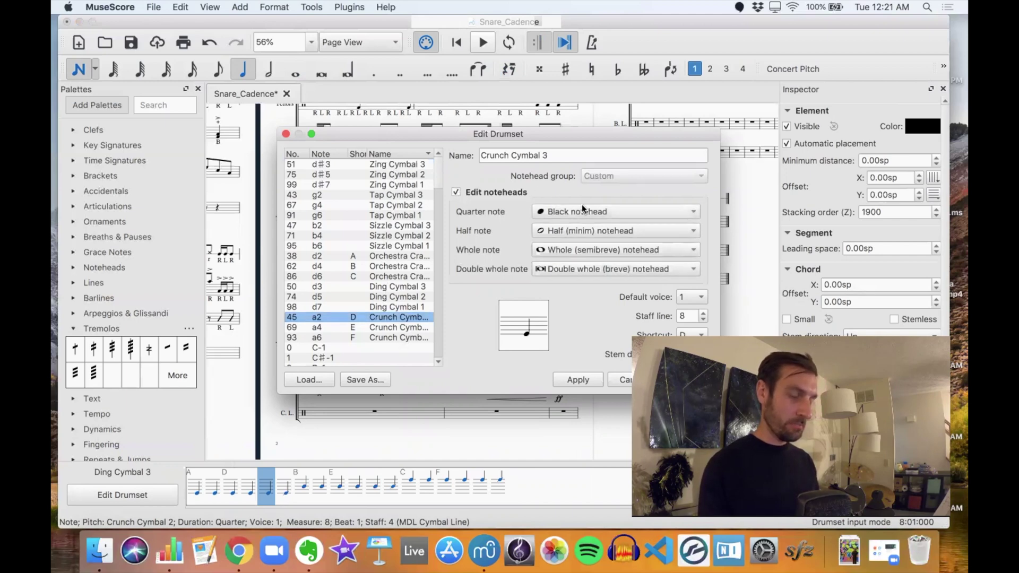
left_click(582, 207)
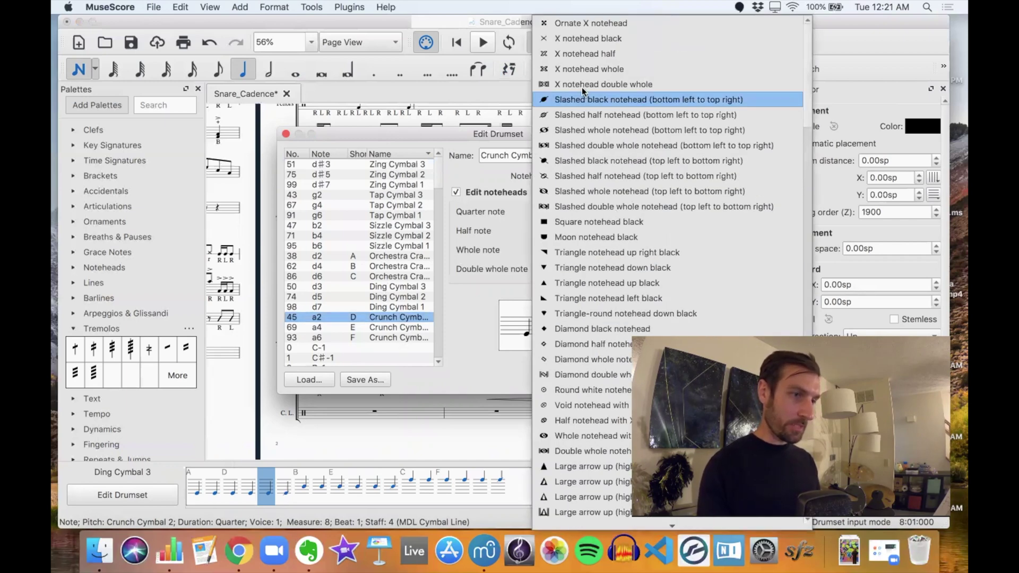
left_click(591, 39)
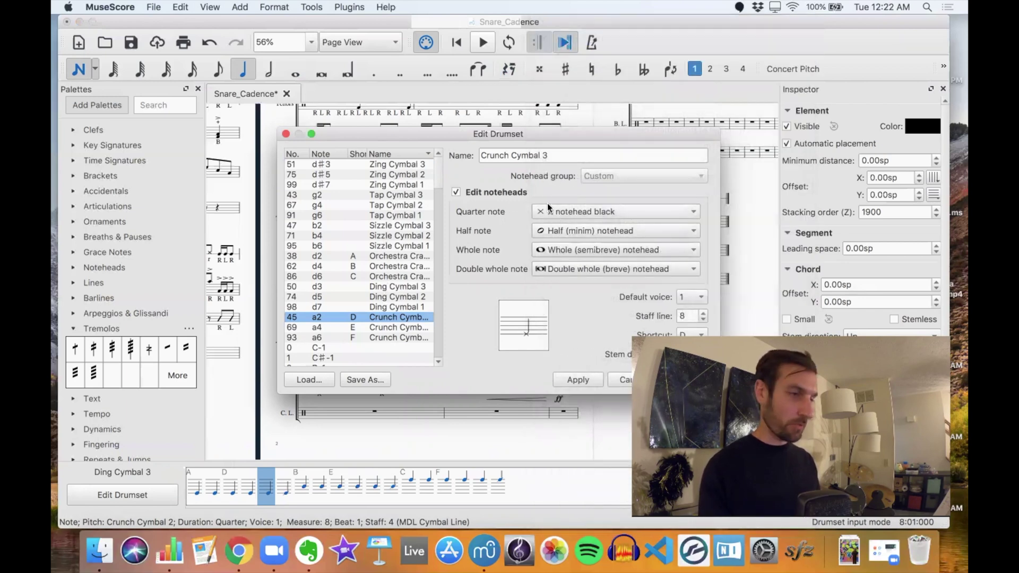
- Give Crunch Cymbal 2 custom noteheads with X notehead black for quarter notes
left_click(385, 326)
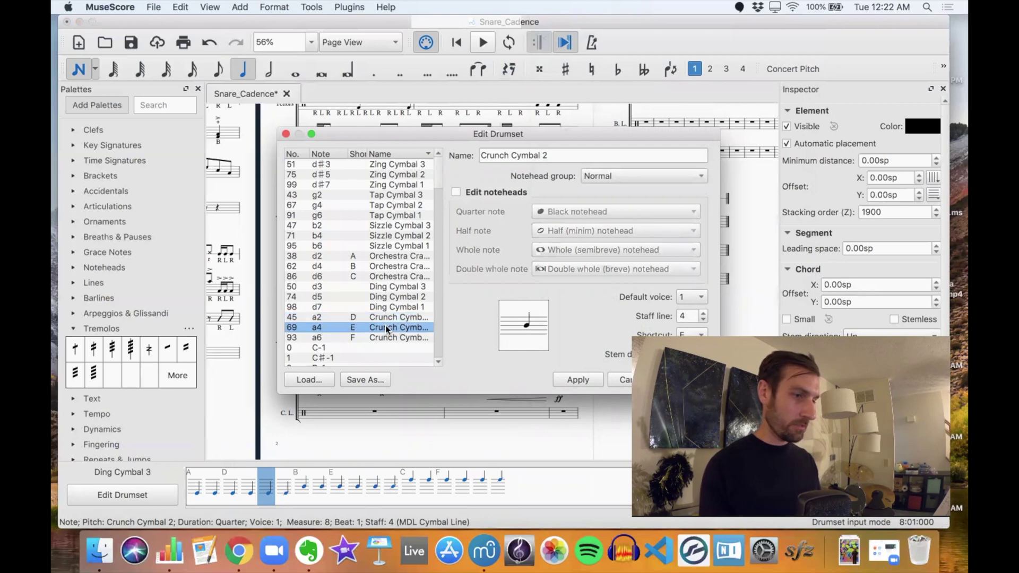
left_click(471, 192)
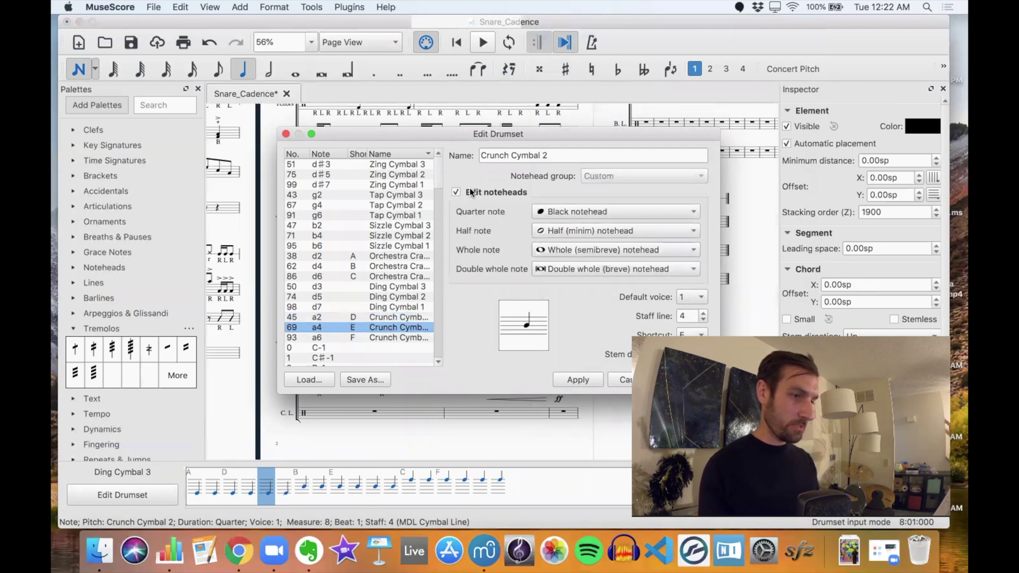
left_click(575, 210)
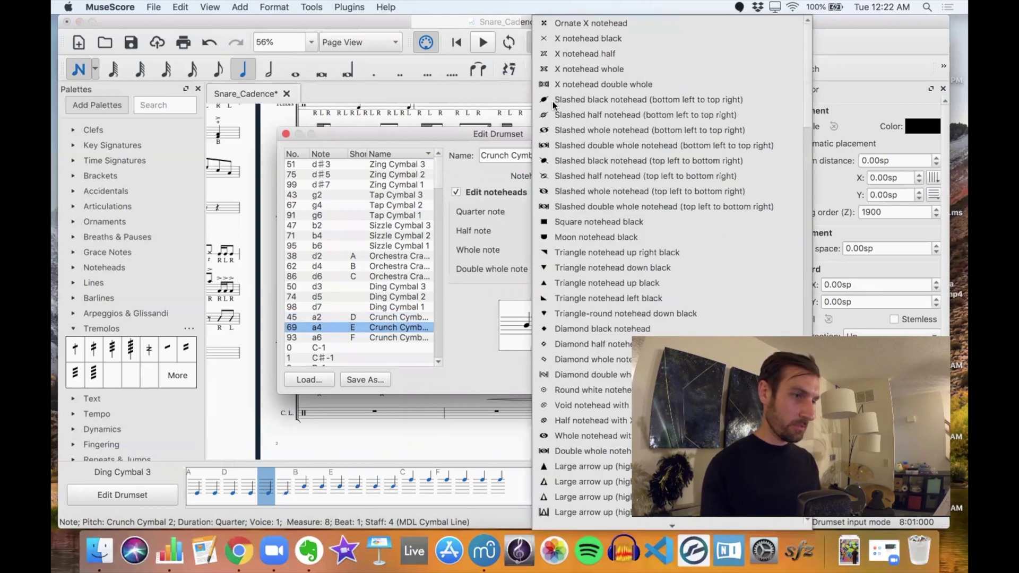
left_click(563, 39)
- Give Crunch Cymbal 1 custom noteheads with X notehead black for quarter notes and apply the drumset changes
left_click(348, 339)
left_click(455, 193)
left_click(627, 208)
scroll(626, 209, "up", 10)
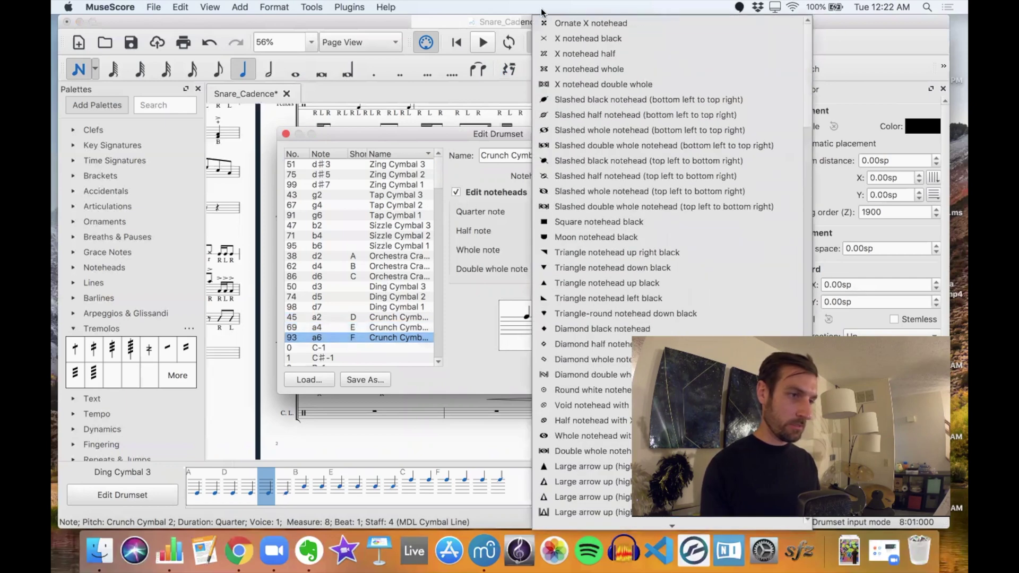
left_click(559, 36)
left_click_drag(544, 135, 444, 94)
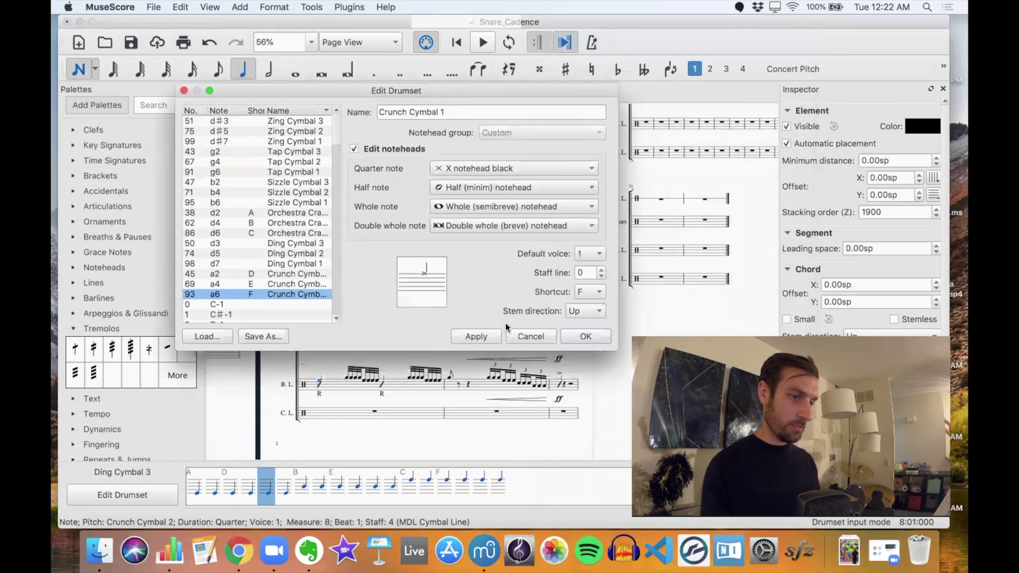
left_click(474, 337)
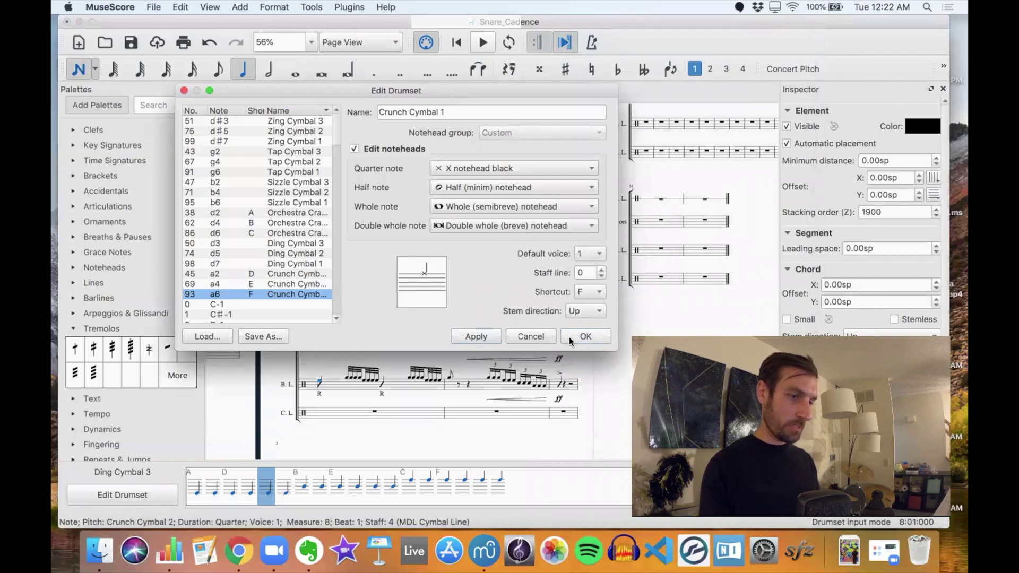
left_click(569, 337)
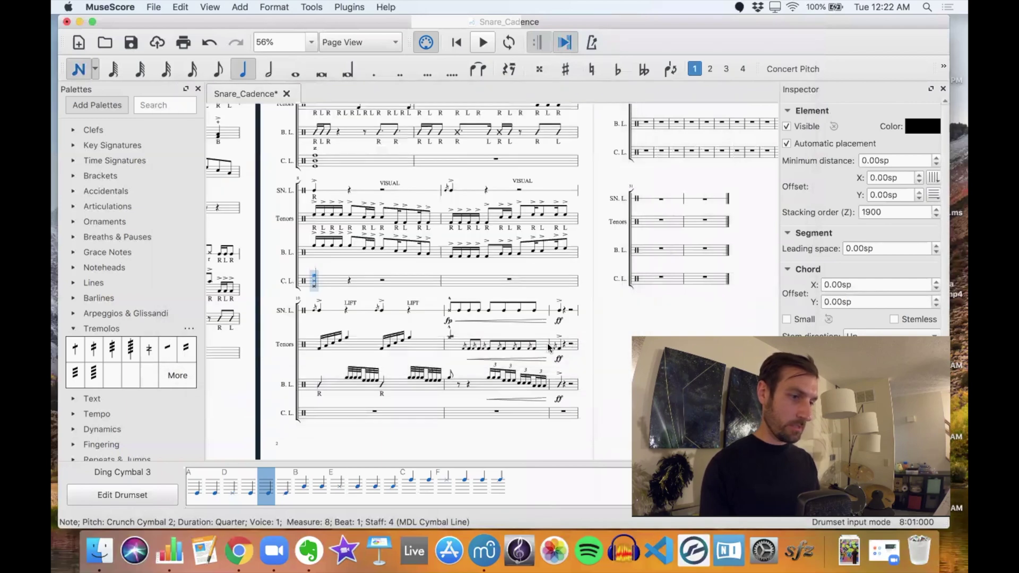
- Copy the crunch chord from beat 1 of measure 8 in the cymbal line onto beat 2
key("Escape")
scroll(314, 279, "up", 9)
left_click(311, 273)
left_click(312, 299, "shift")
key("ctrl+c")
left_click(392, 285)
key("ctrl+v")
scroll(391, 284, "up", 3)
key("Right")
key("ctrl+v")
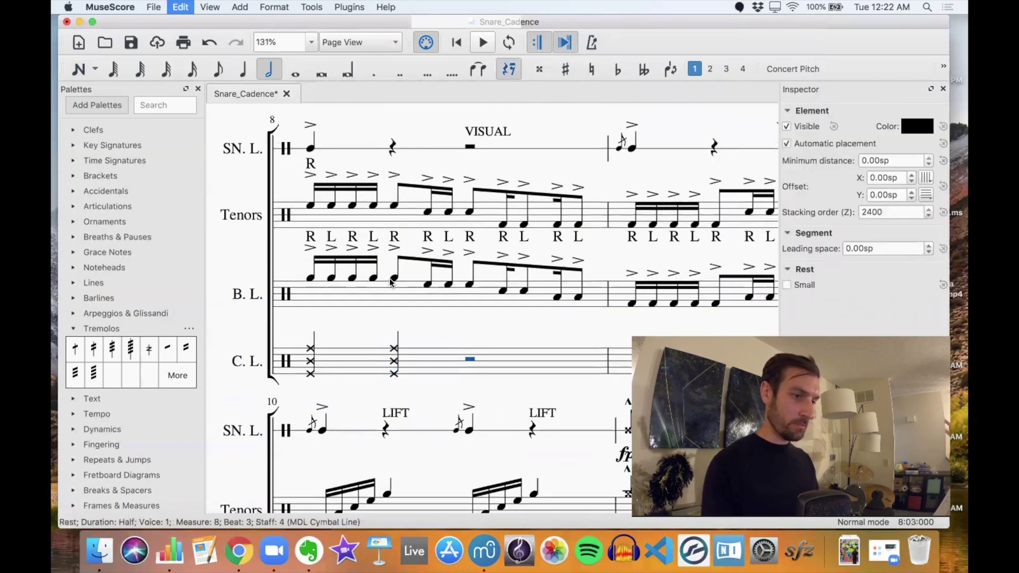
- Paste the crunch chord onto beats 3 and 4 of measure 8 and all four beats of measure 9
scroll(391, 283, "right", 5)
key("Right")
key("ctrl+v")
key("Right")
key("ctrl+v")
key("Right")
key("ctrl+v")
key("Right")
key("ctrl+v")
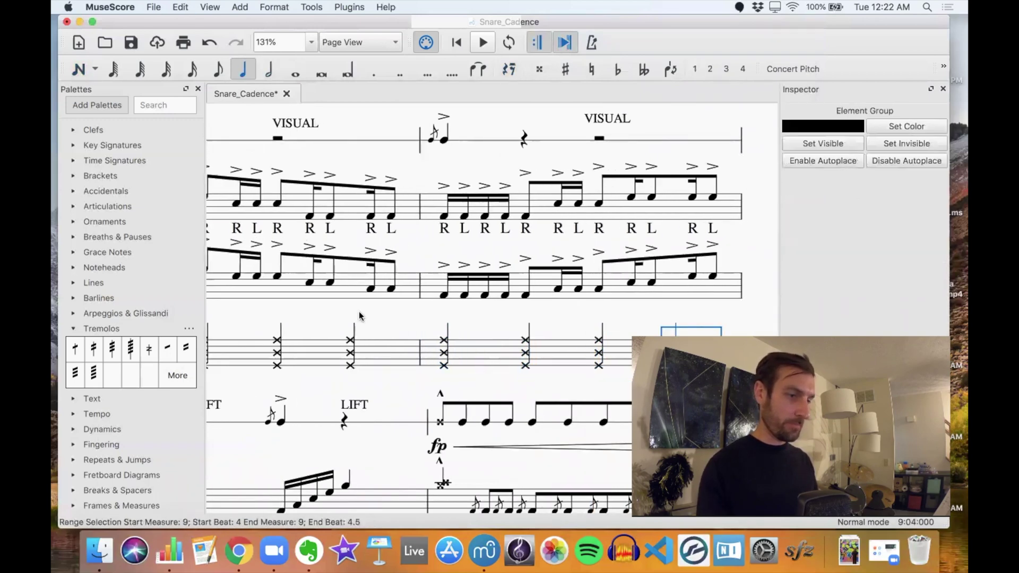
- Paste the crunch chord onto all four beats of measure 10 in the cymbal line
scroll(359, 311, "down", 4)
scroll(358, 311, "down", 7)
key("Right")
key("ctrl+v")
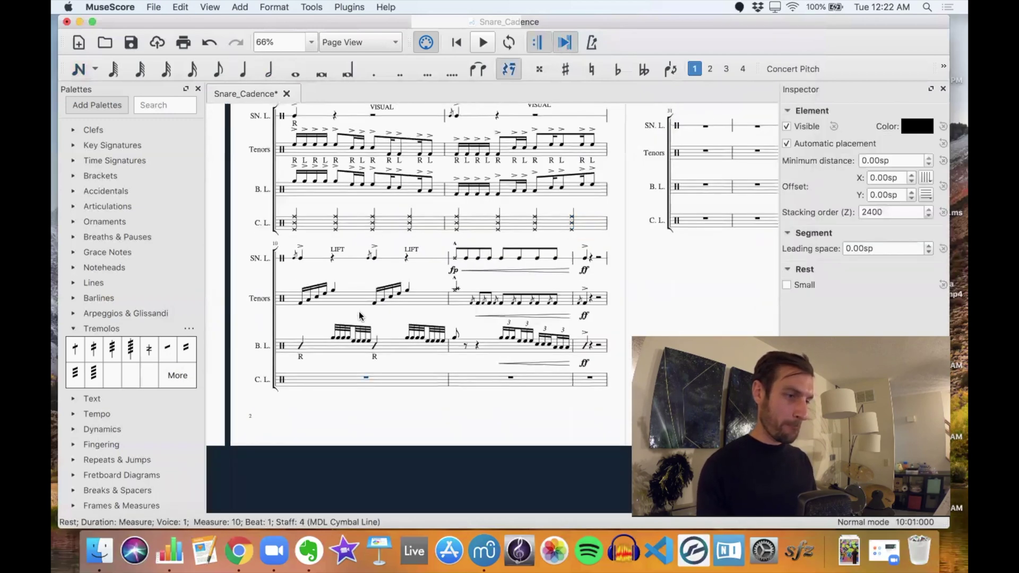
key("Right")
key("ctrl+v")
key("Right")
key("ctrl+v")
key("Right")
key("ctrl+v")
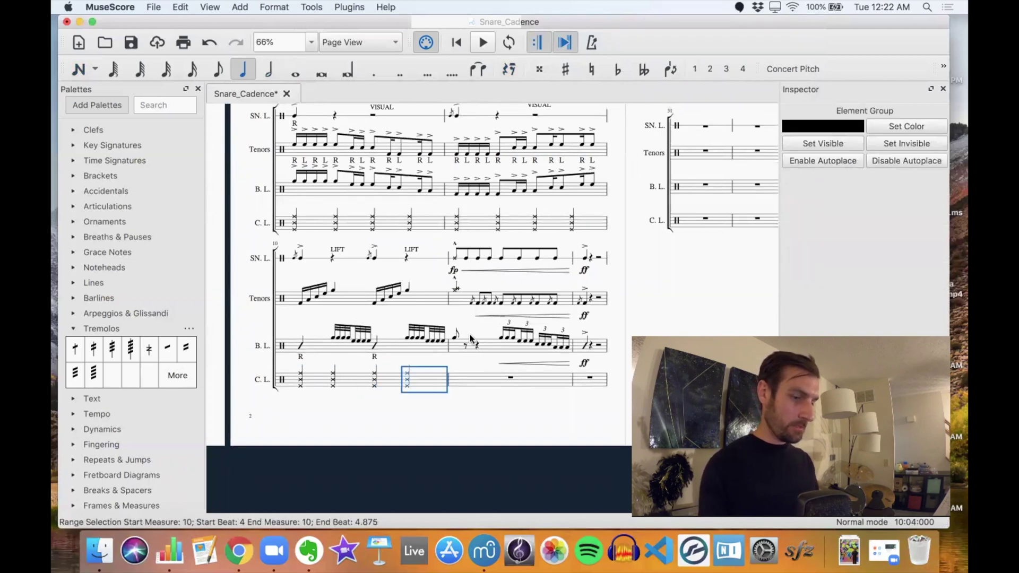
key("n")
key("Escape")
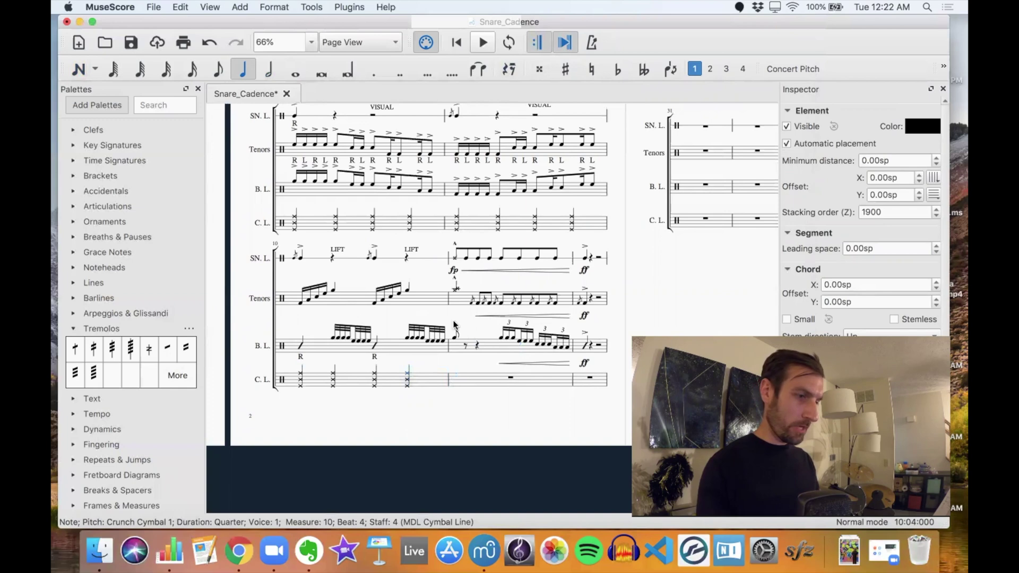
- Copy the accented staccato eighth-note crash chord from beat 3 of measure 2 to beat 1 of measure 11 in the cymbal line
scroll(451, 294, "up", 5)
scroll(451, 294, "left", 6)
left_click(363, 287, "shift")
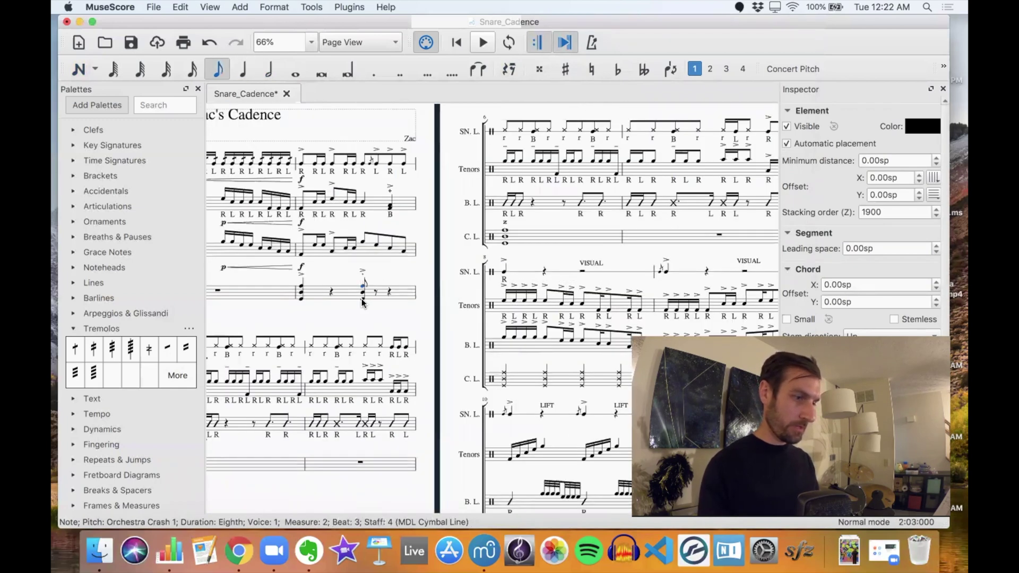
scroll(479, 329, "down", 2)
scroll(479, 329, "right", 2)
scroll(479, 328, "down", 3)
scroll(479, 329, "right", 2)
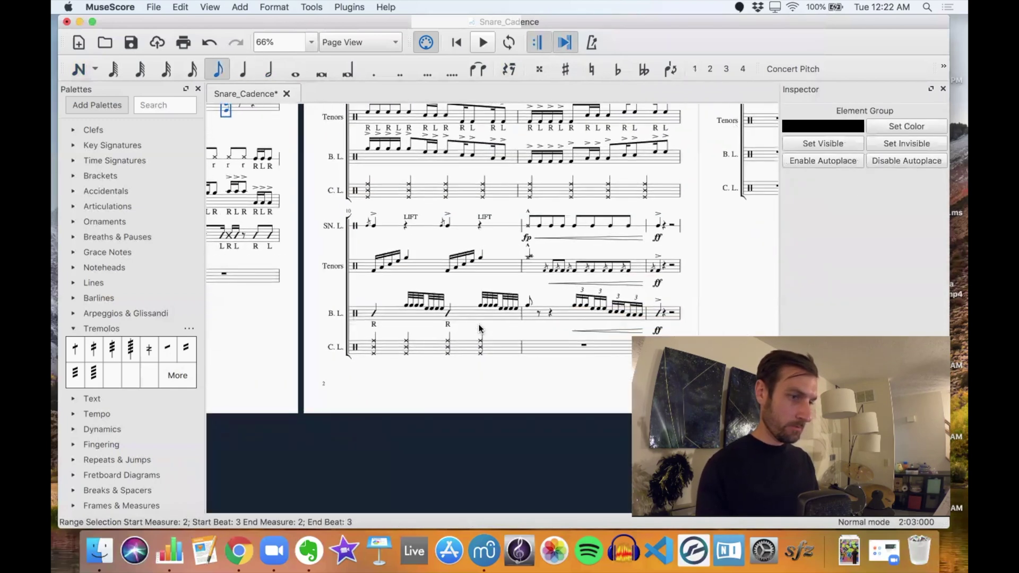
left_click(578, 356)
key("super+v")
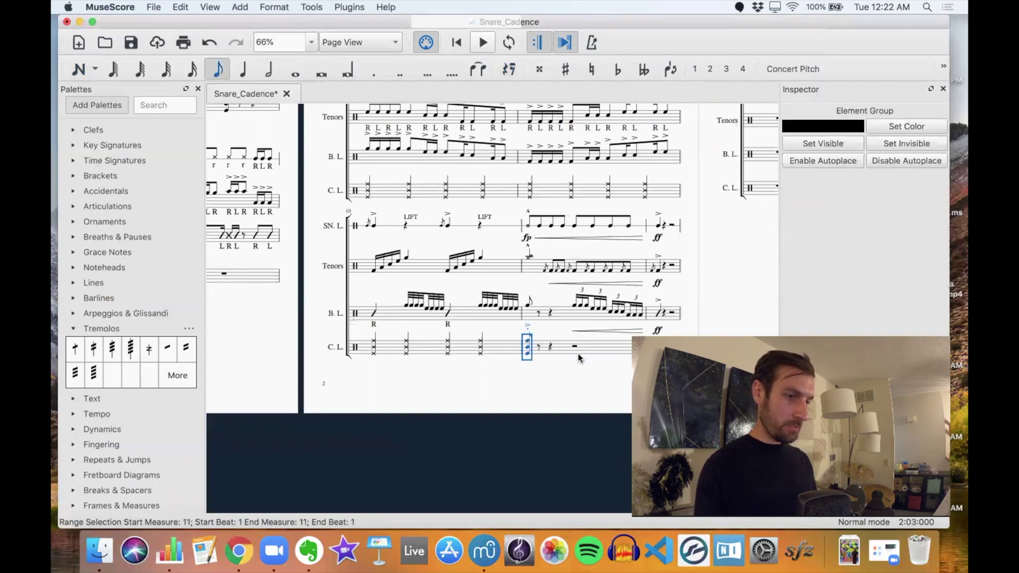
- Change the bass line's eighth note on beat 1 of measure 11 to Rim Unison
scroll(524, 301, "down", 1)
scroll(524, 301, "right", 3)
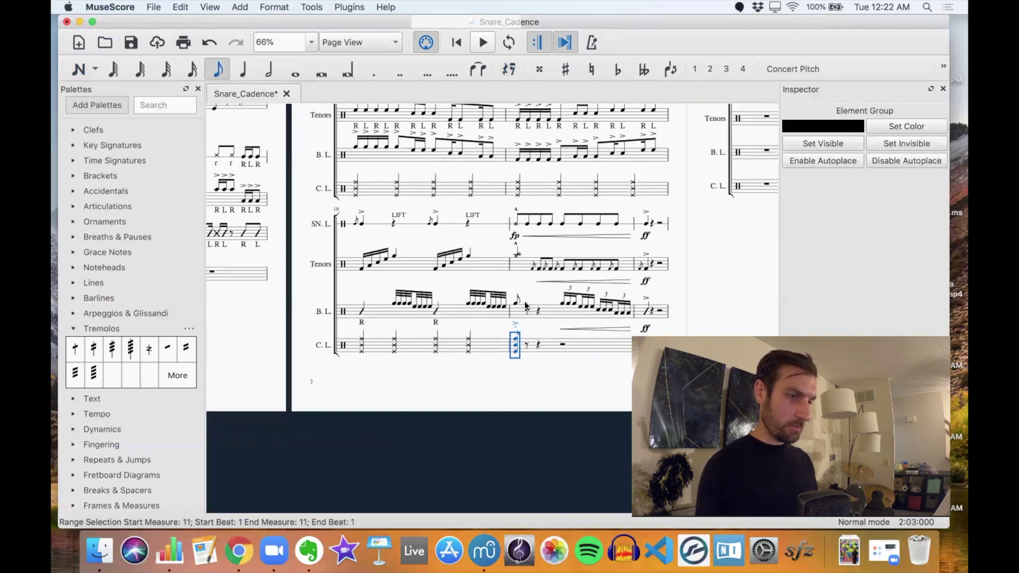
left_click(451, 291)
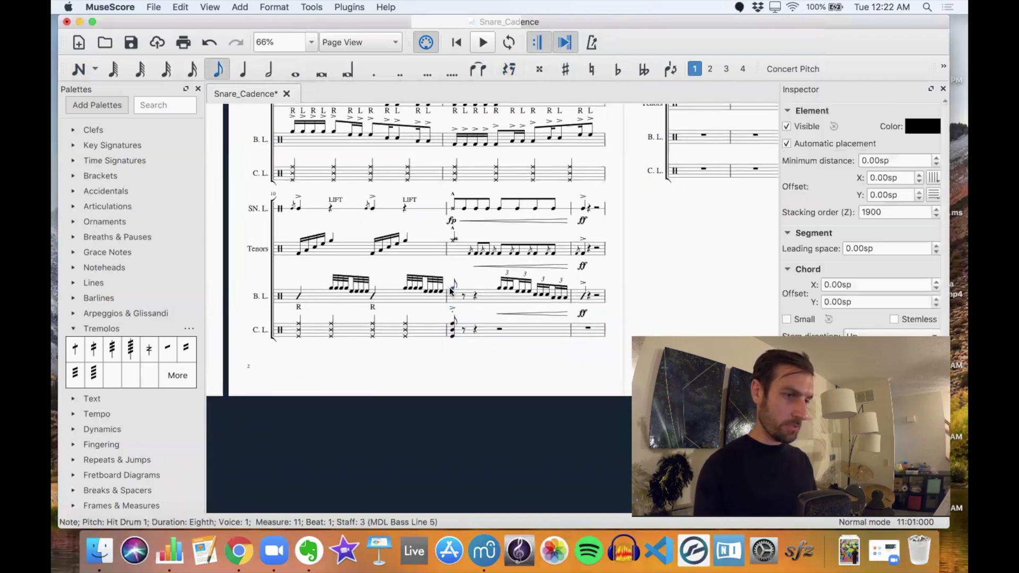
scroll(451, 301, "up", 4)
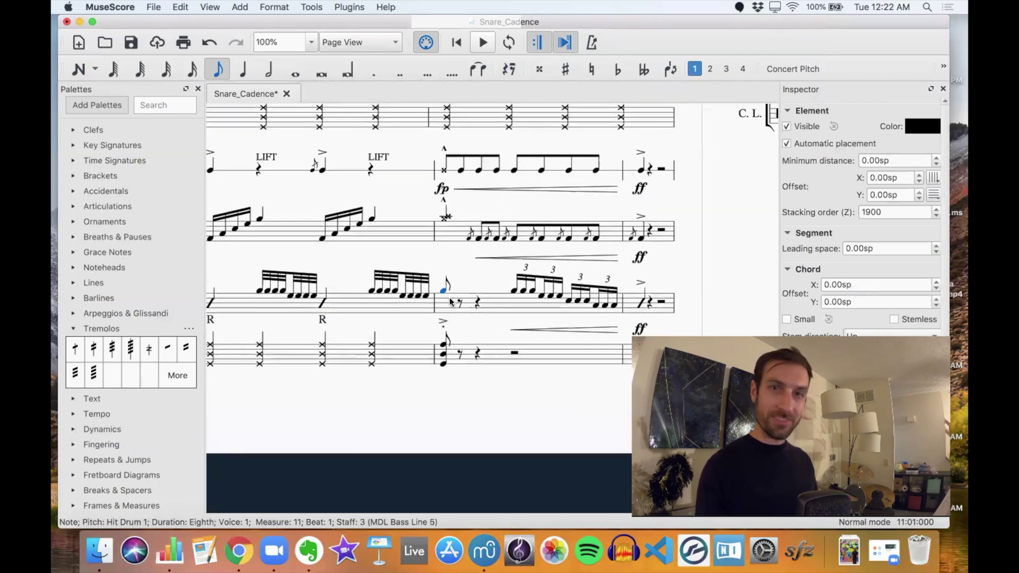
scroll(450, 302, "up", 2)
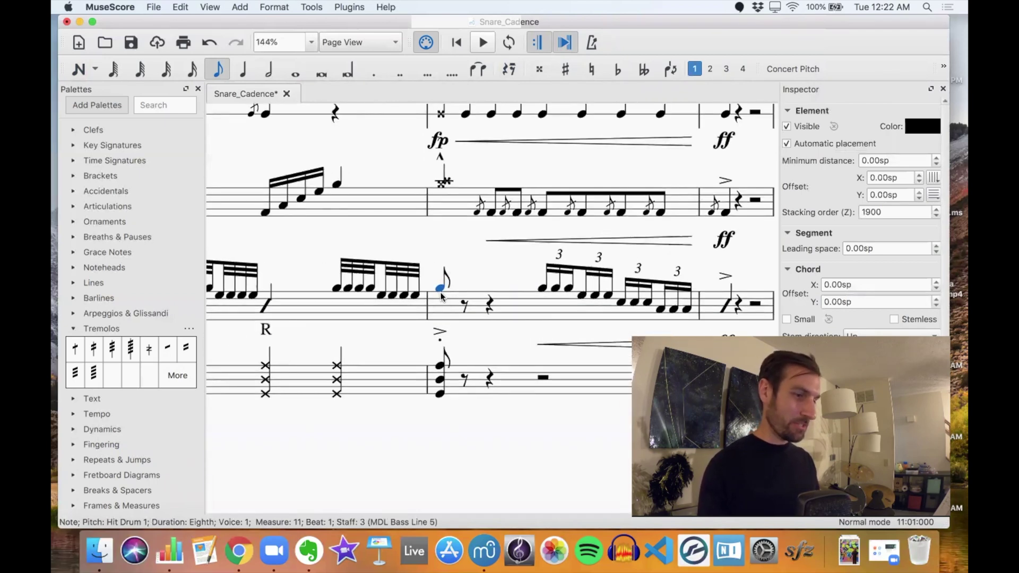
key("Down")
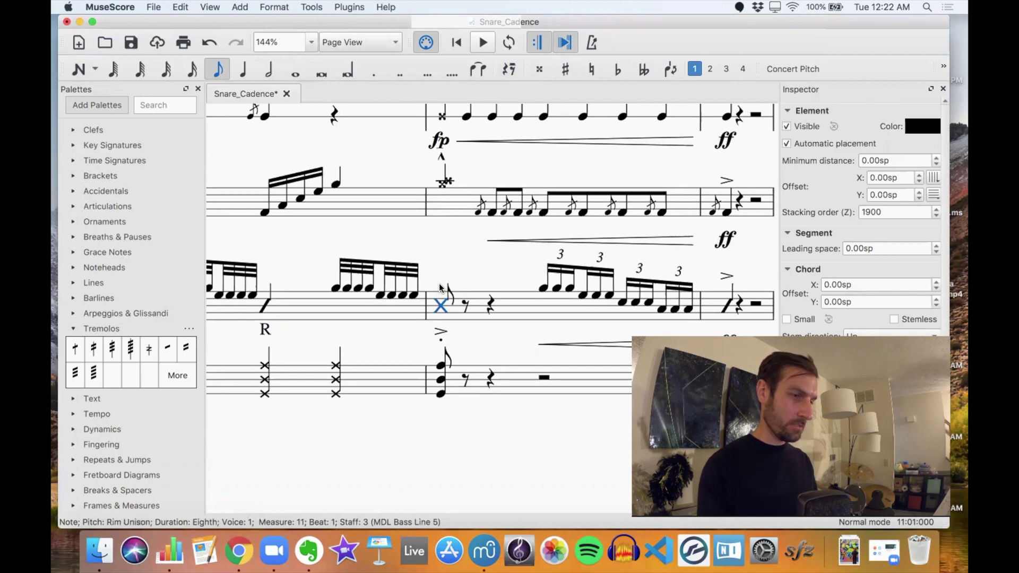
- Change the bass line note on beat 1 of measure 11 to Rim Drum 1, giving that drum a custom Half notehead with X for quarter notes
key("Up")
key("Up")
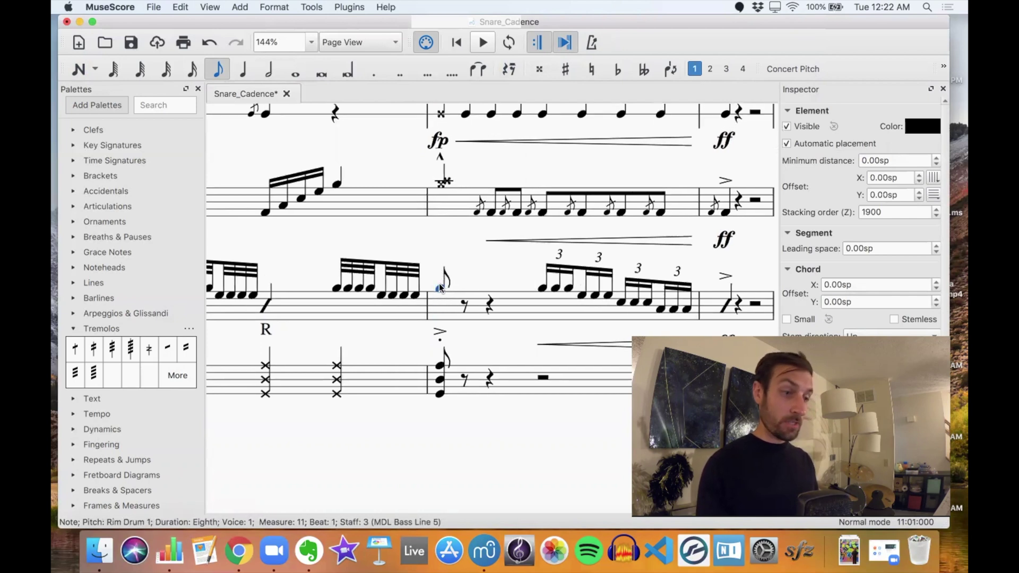
key("n")
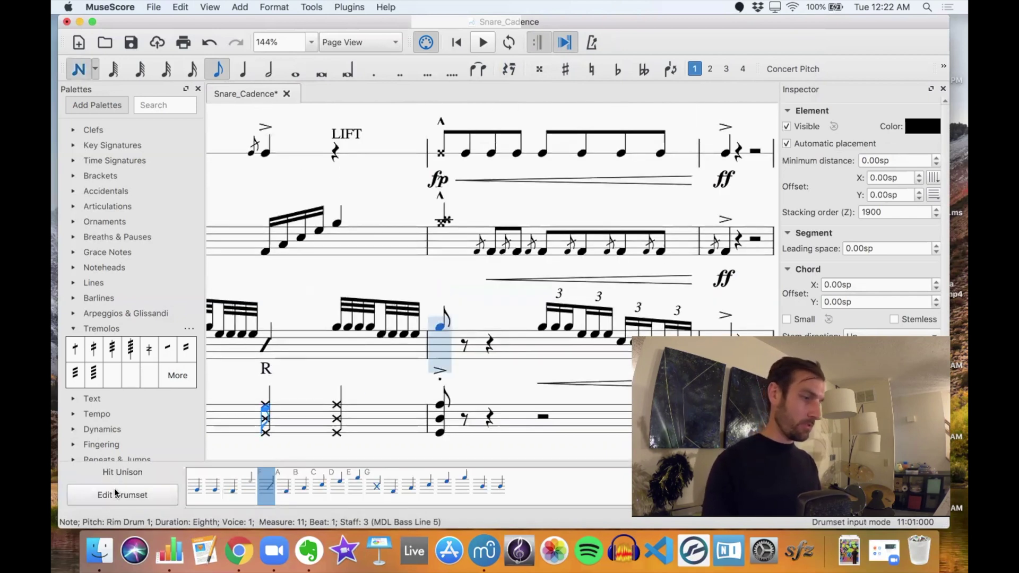
left_click(149, 495)
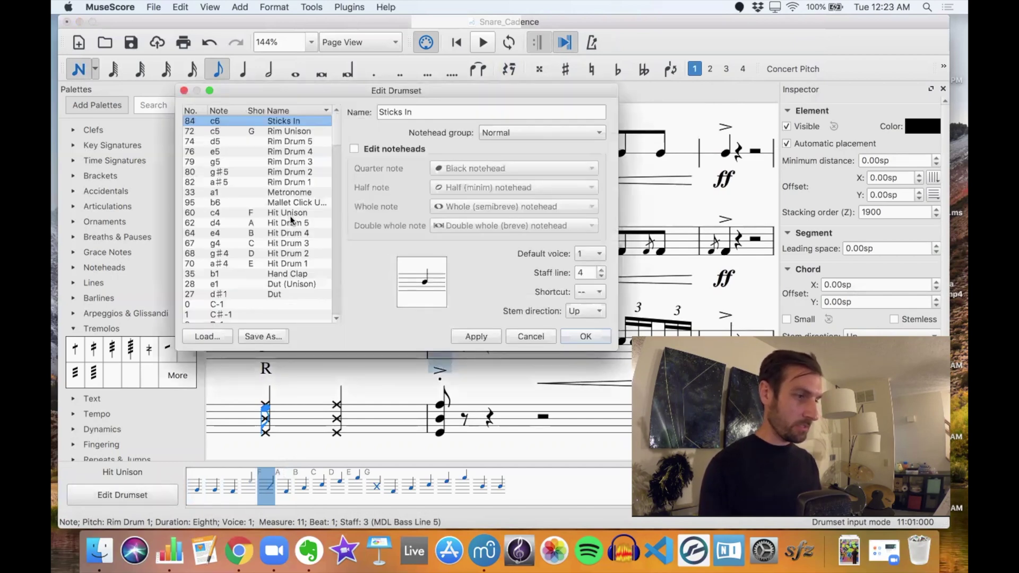
left_click(292, 183)
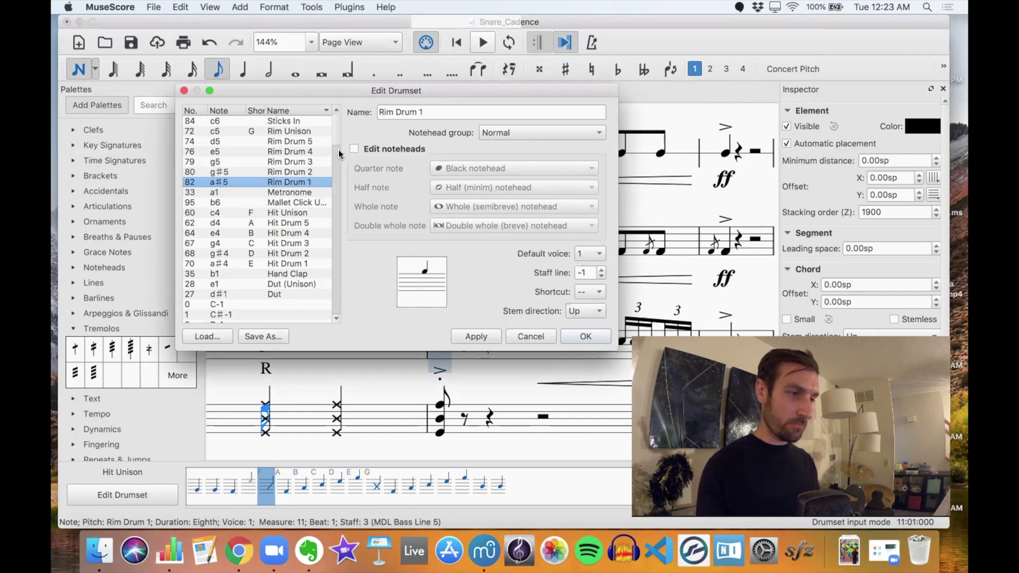
left_click(363, 151)
left_click(501, 167)
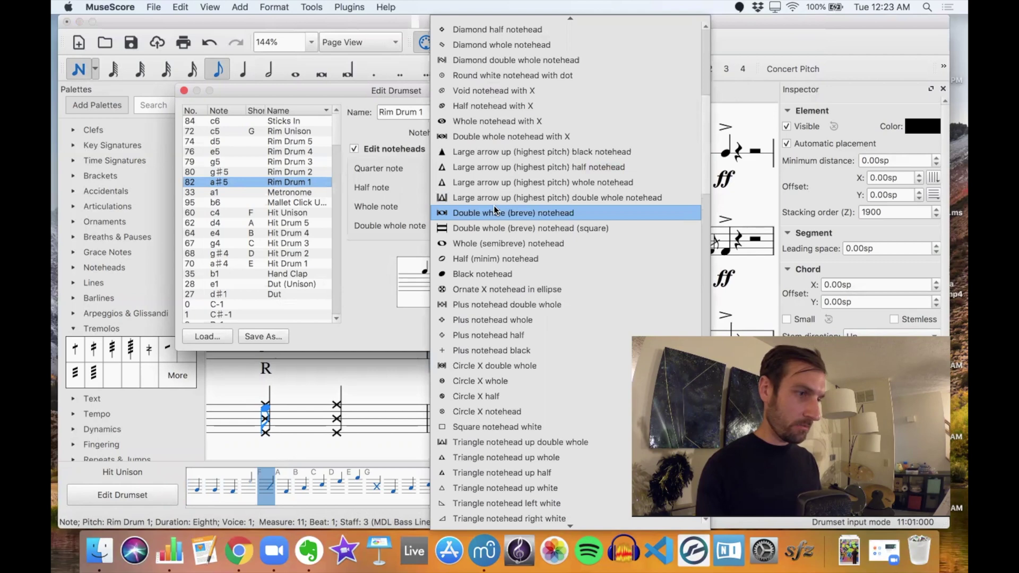
scroll(472, 122, "down", 2)
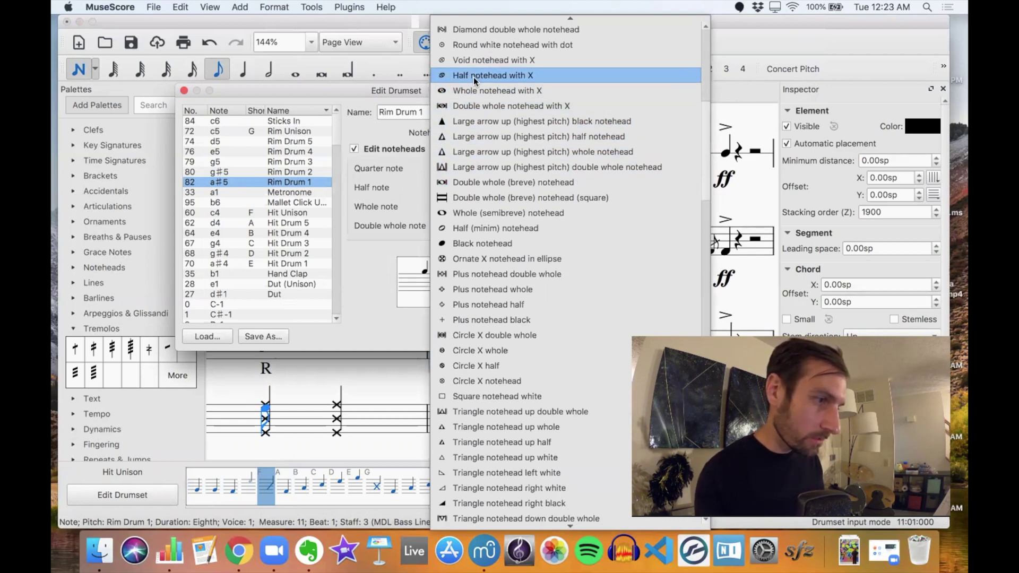
left_click(474, 78)
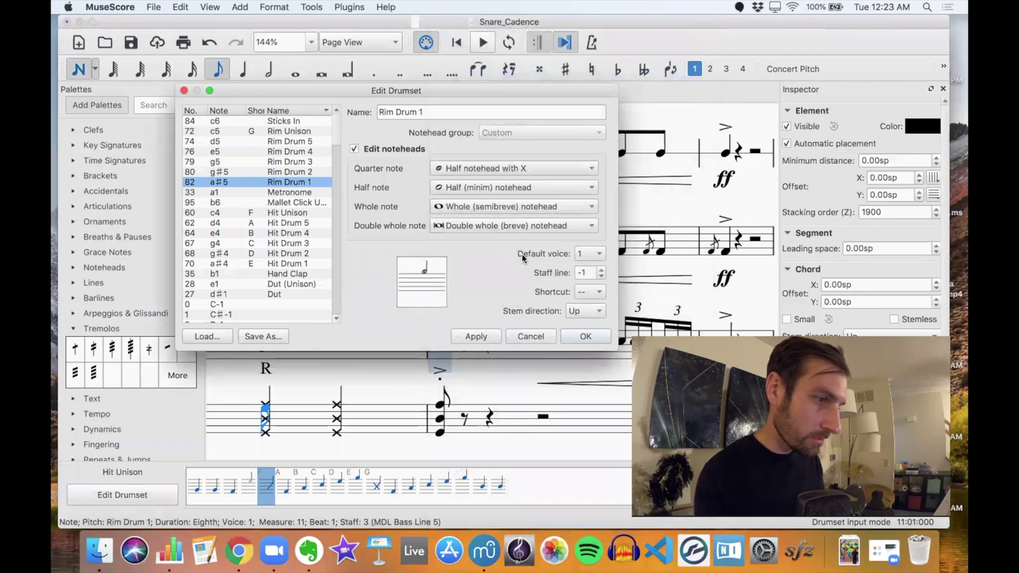
left_click(574, 331)
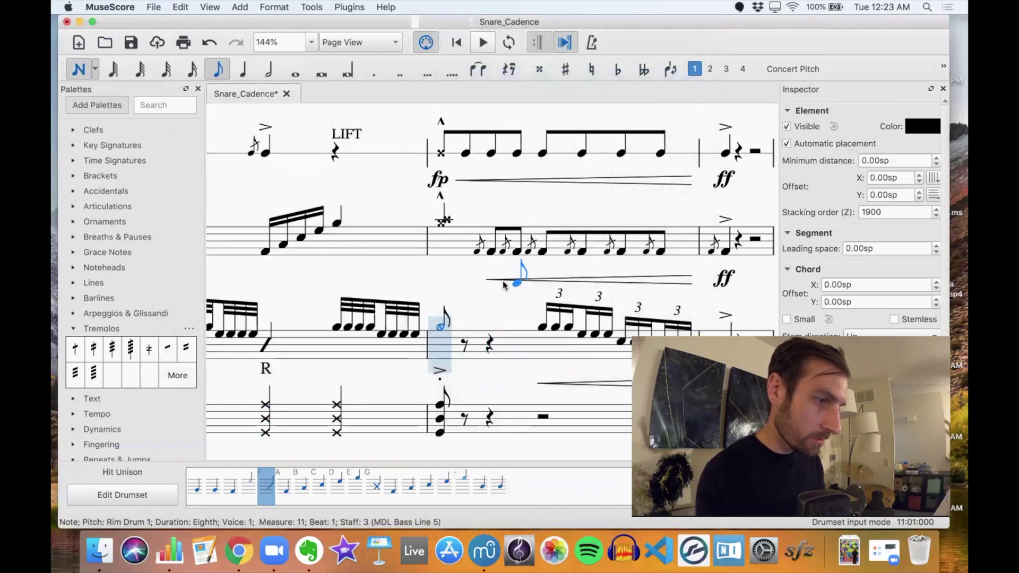
key("Escape")
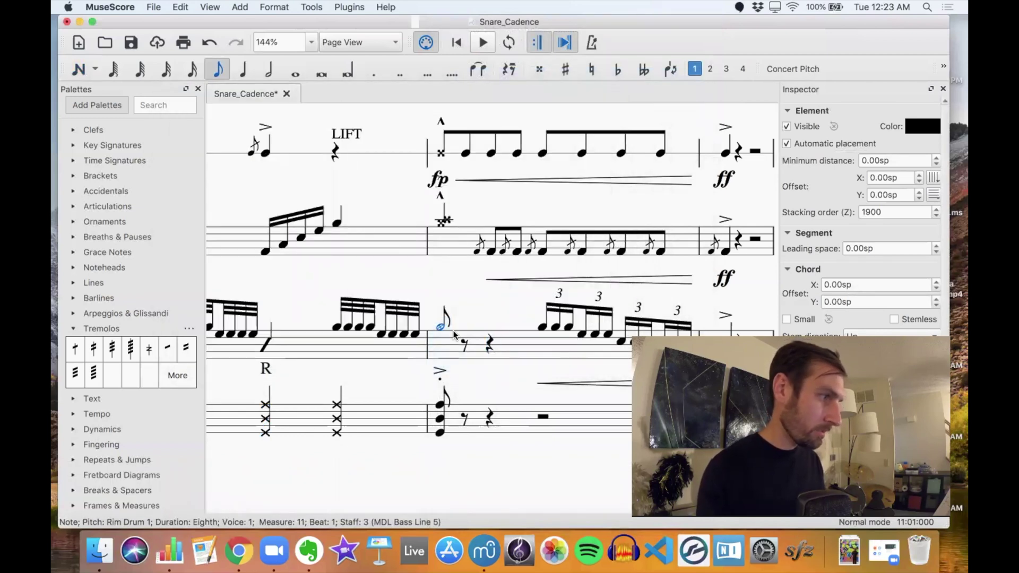
left_click(473, 311)
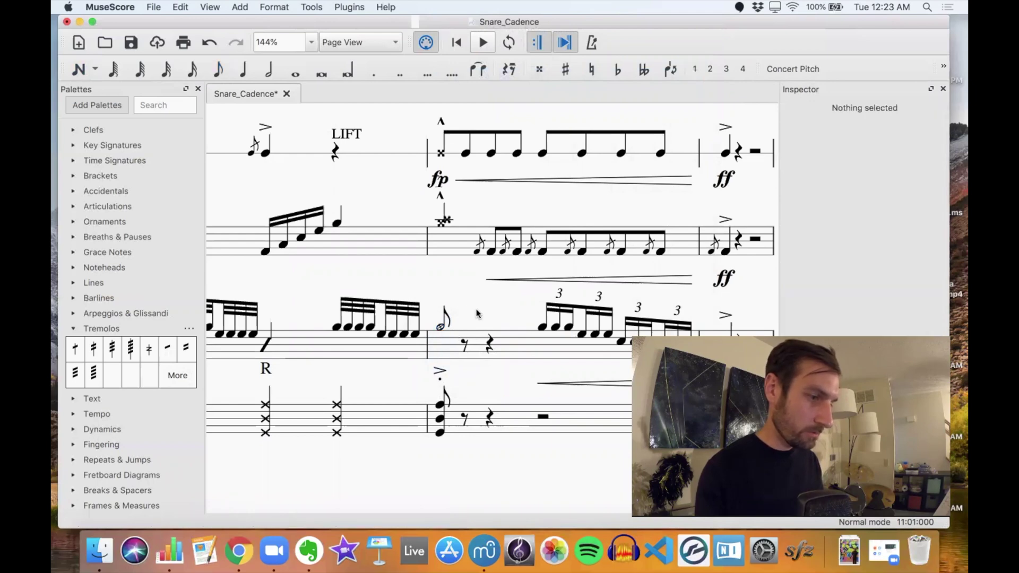
- Set the quarter note notehead of Rim Drum 1 in the bass line's drumset to Ornate X notehead
left_click(440, 325)
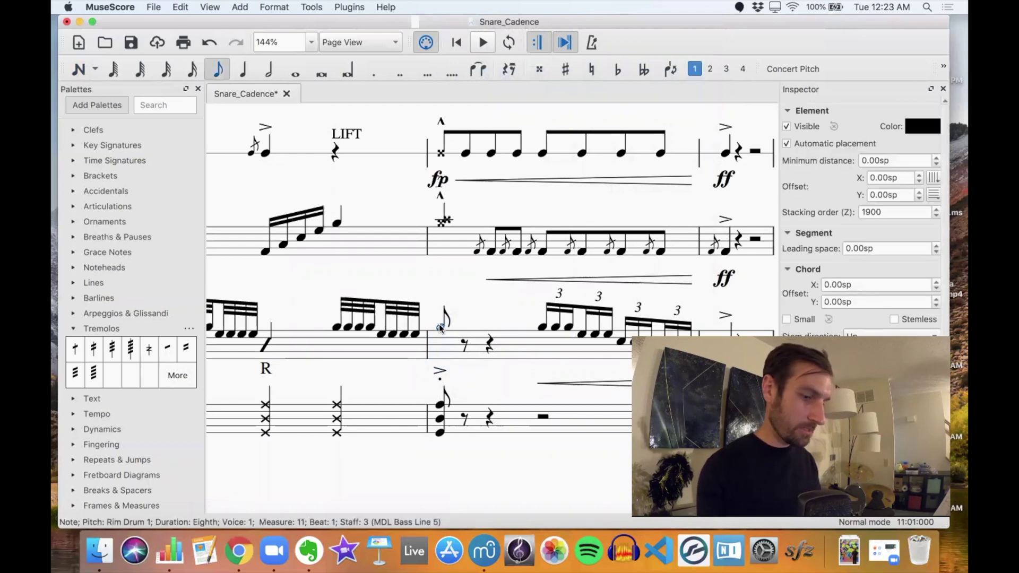
key("n")
left_click(119, 494)
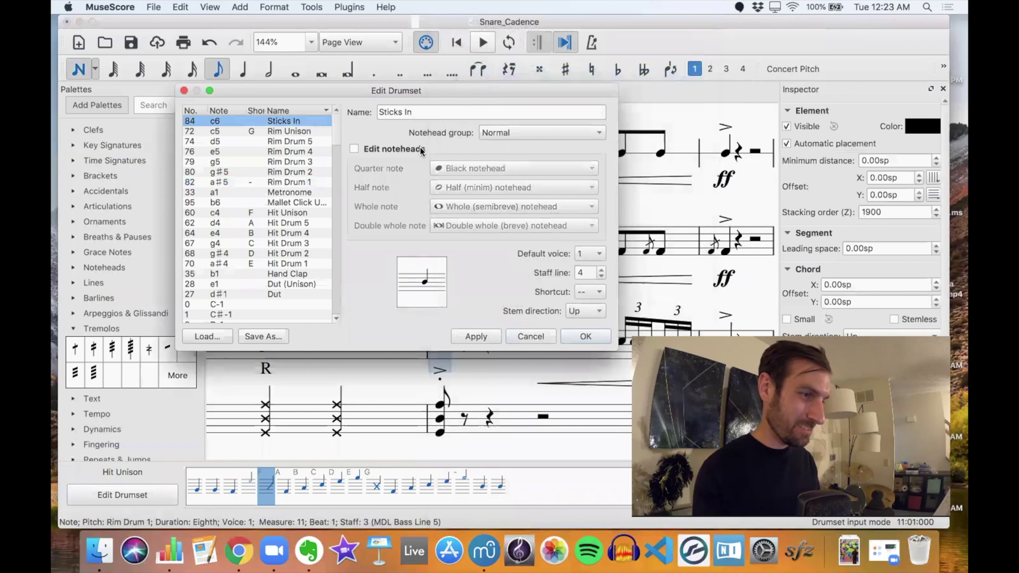
left_click(281, 182)
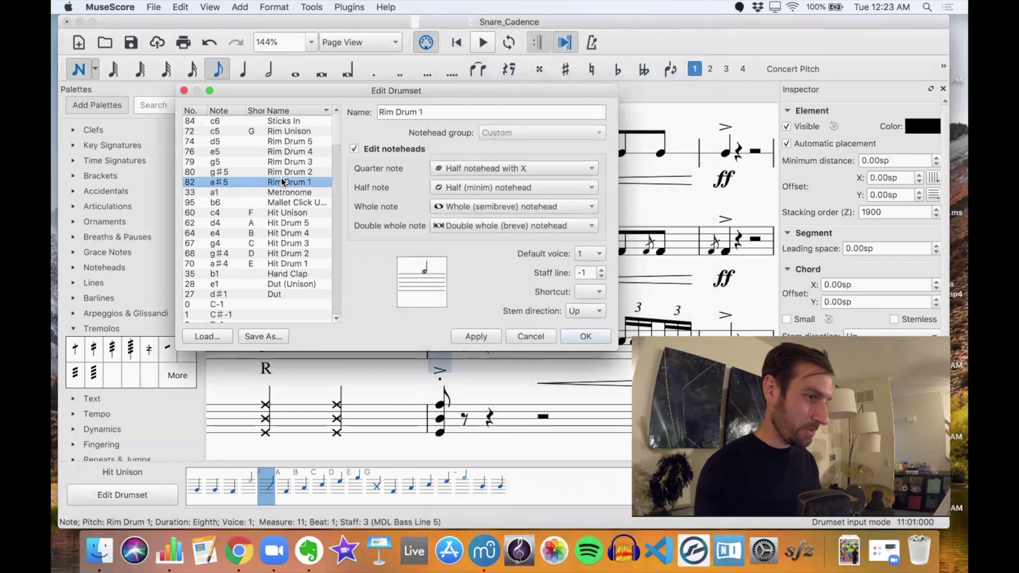
left_click(481, 168)
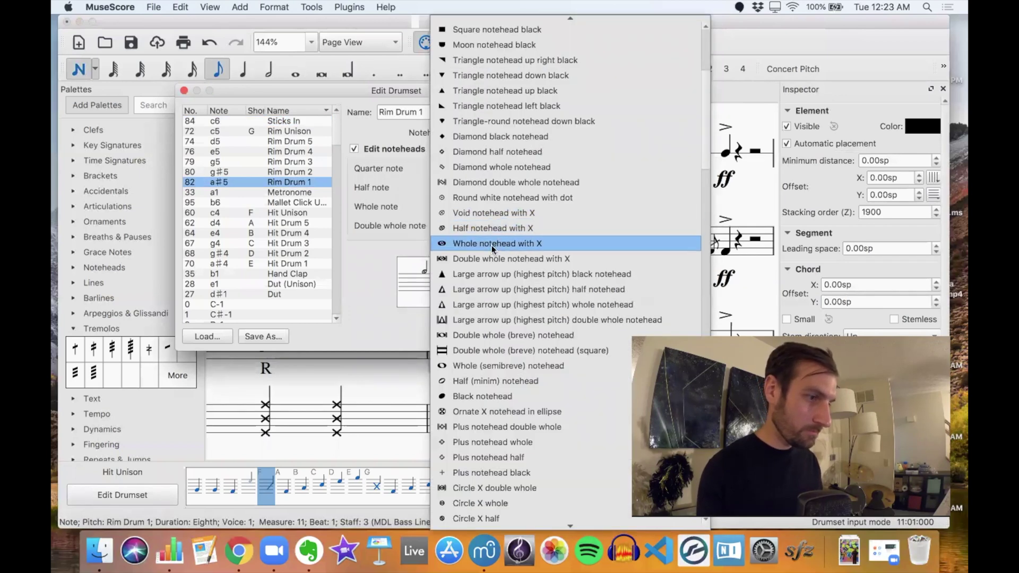
scroll(492, 245, "down", 1)
scroll(470, 83, "up", 5)
scroll(470, 84, "up", 3)
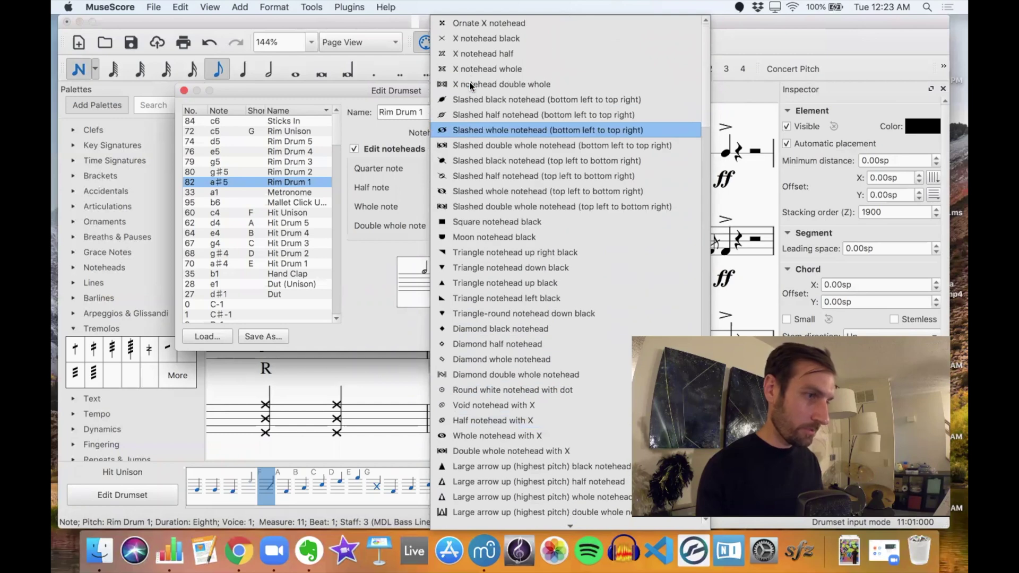
left_click(481, 23)
left_click(586, 335)
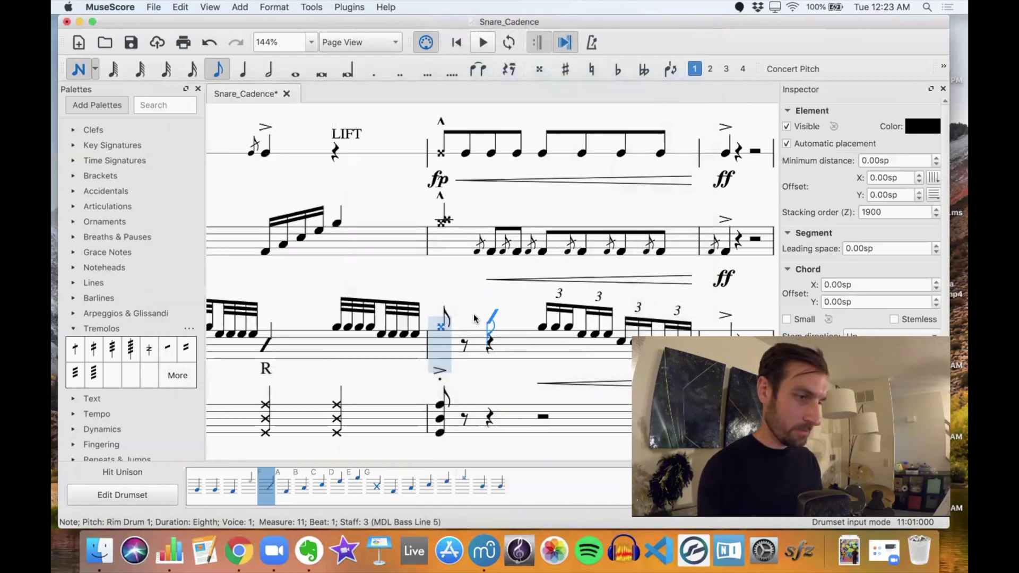
key("Escape")
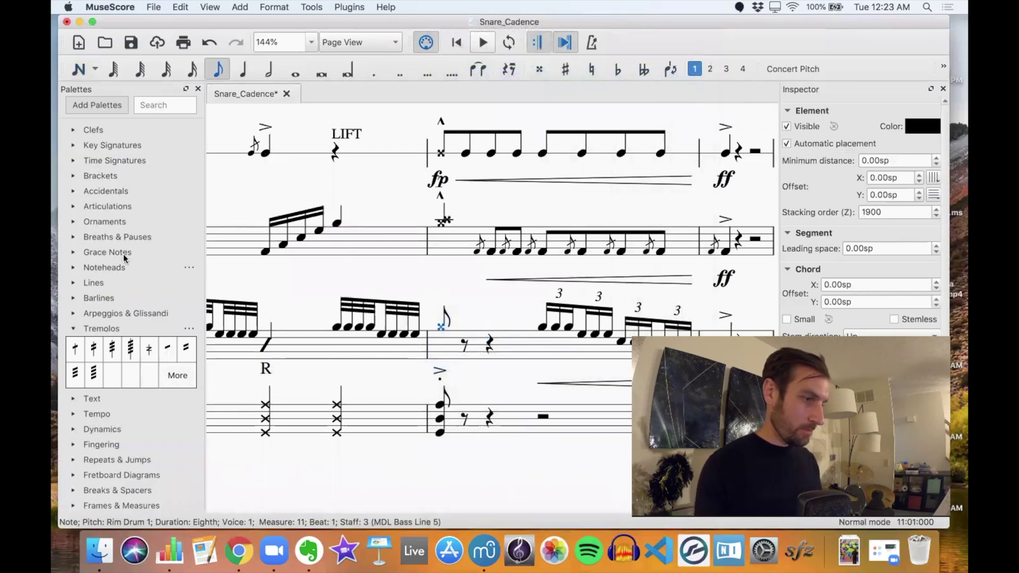
- Add a Marcato above articulation to the bass line's eighth note on beat 1 of measure 11
left_click(74, 329)
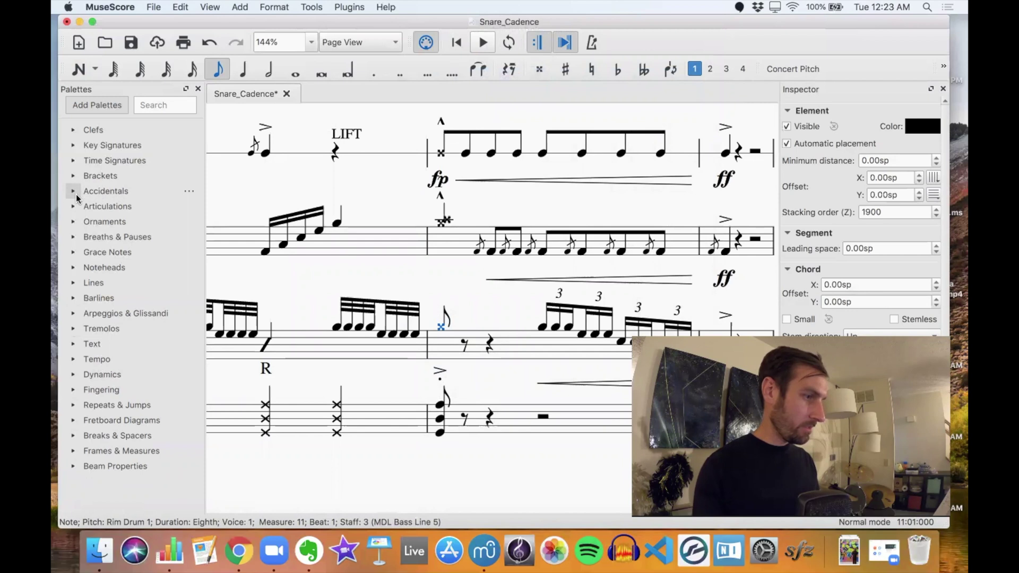
left_click(73, 207)
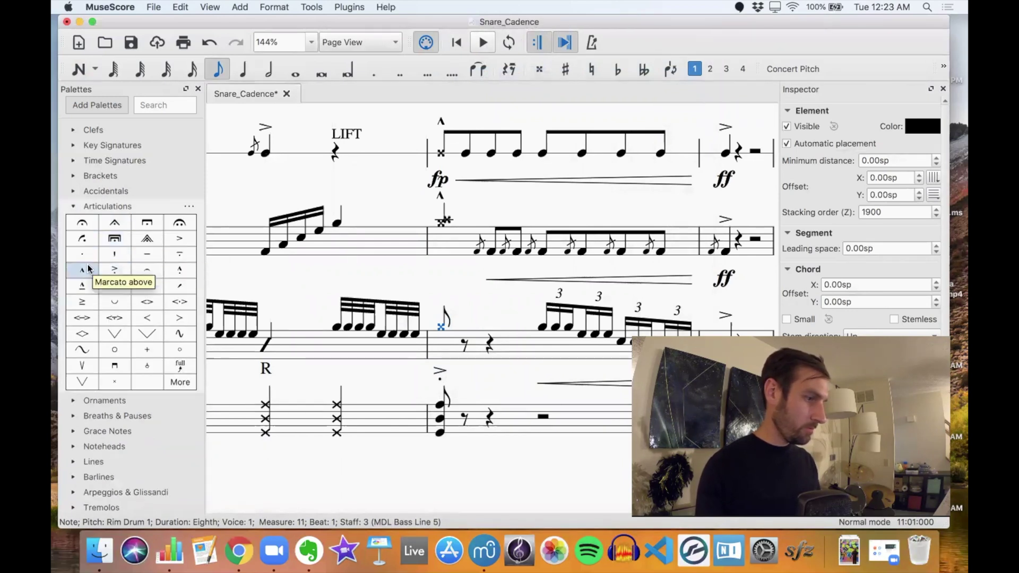
left_click(85, 269)
- Copy the accented quarter-note crash chord from beat 1 of measure 2 to beat 1 of measure 12 in the cymbal line
scroll(477, 344, "down", 2)
scroll(476, 344, "down", 5)
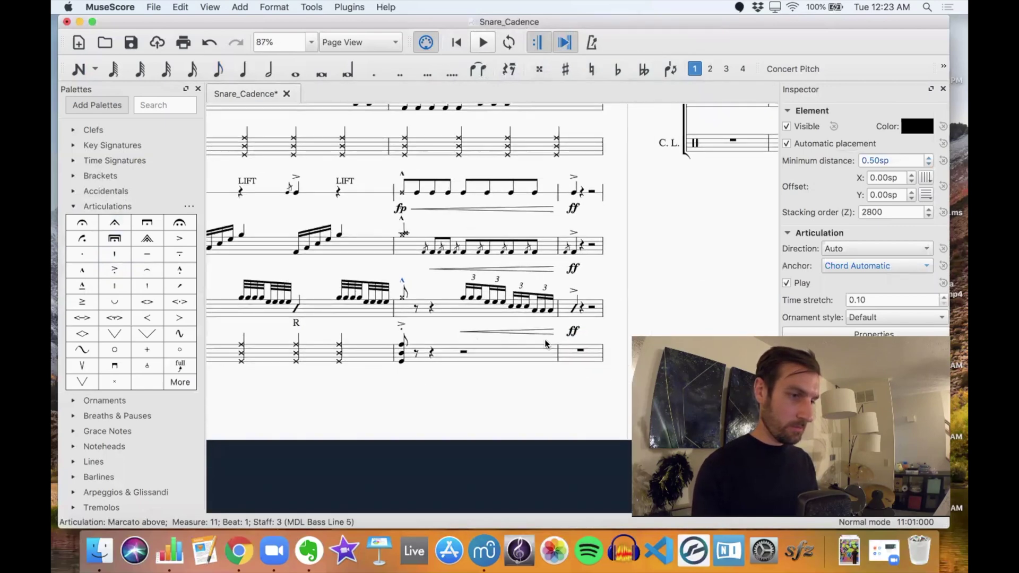
left_click(583, 353)
scroll(474, 361, "down", 4)
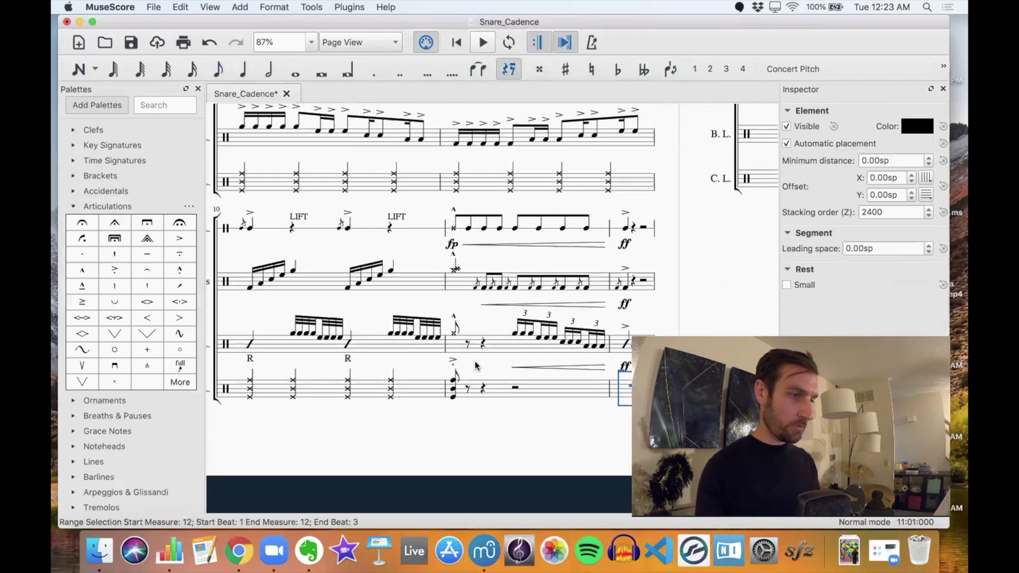
scroll(336, 250, "left", 3)
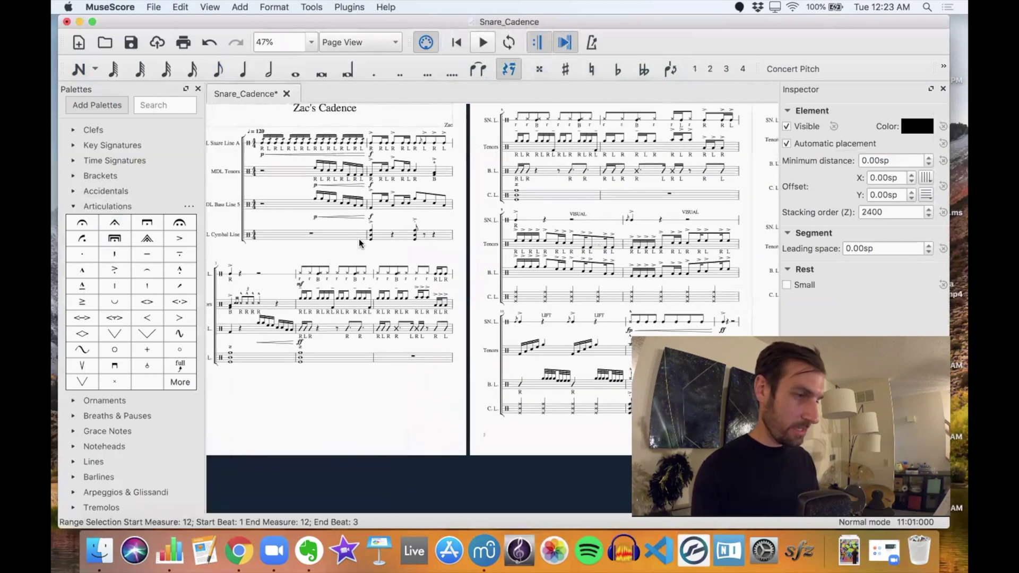
left_click(370, 237)
left_click(371, 239, "shift")
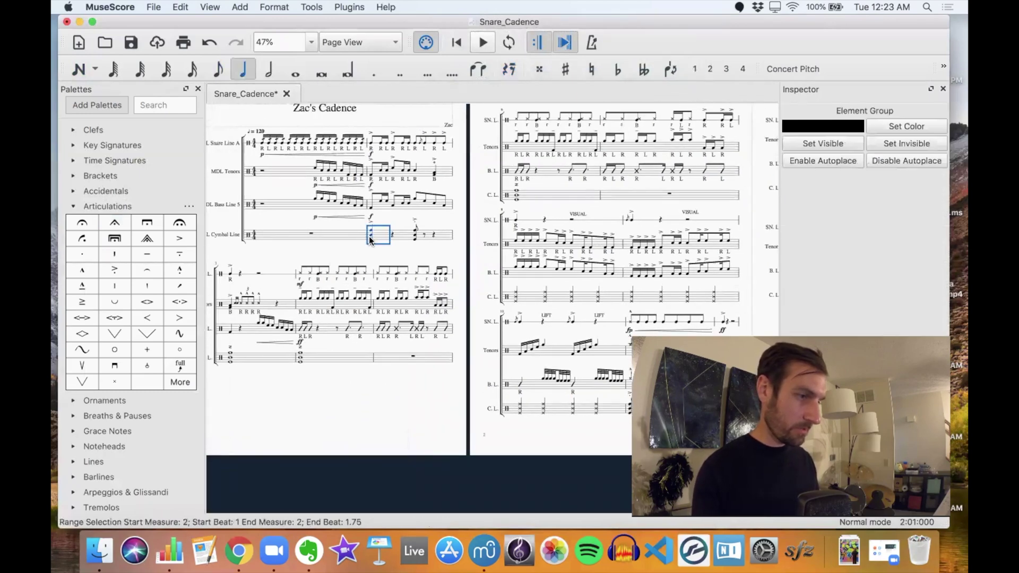
scroll(430, 253, "right", 8)
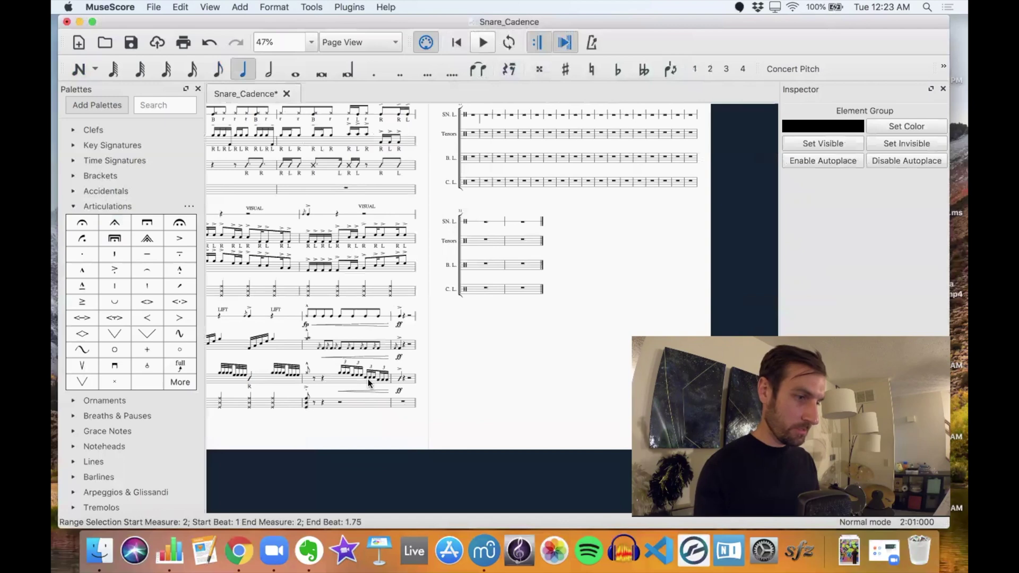
left_click(403, 404)
key("super+v")
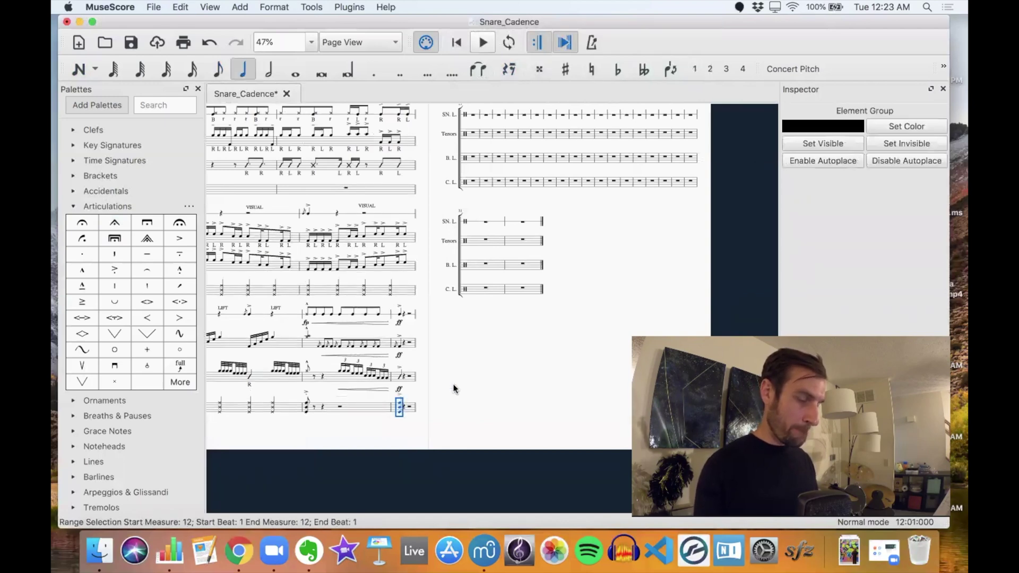
- Delete the empty measures 13 through 32 at the end of the score across all four staves
scroll(454, 389, "left", 2)
scroll(454, 388, "left", 8)
scroll(453, 389, "up", 2)
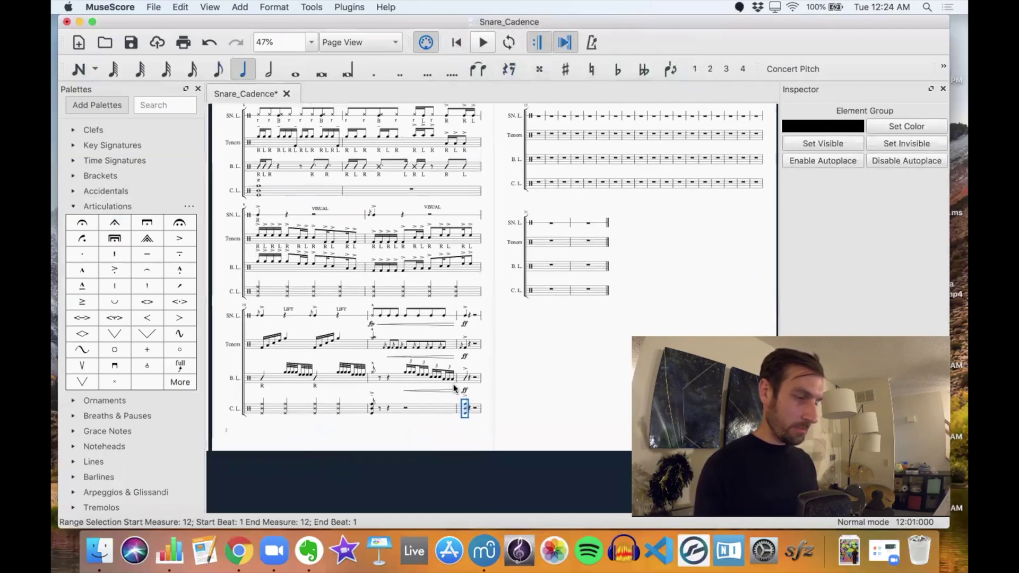
scroll(454, 388, "left", 3)
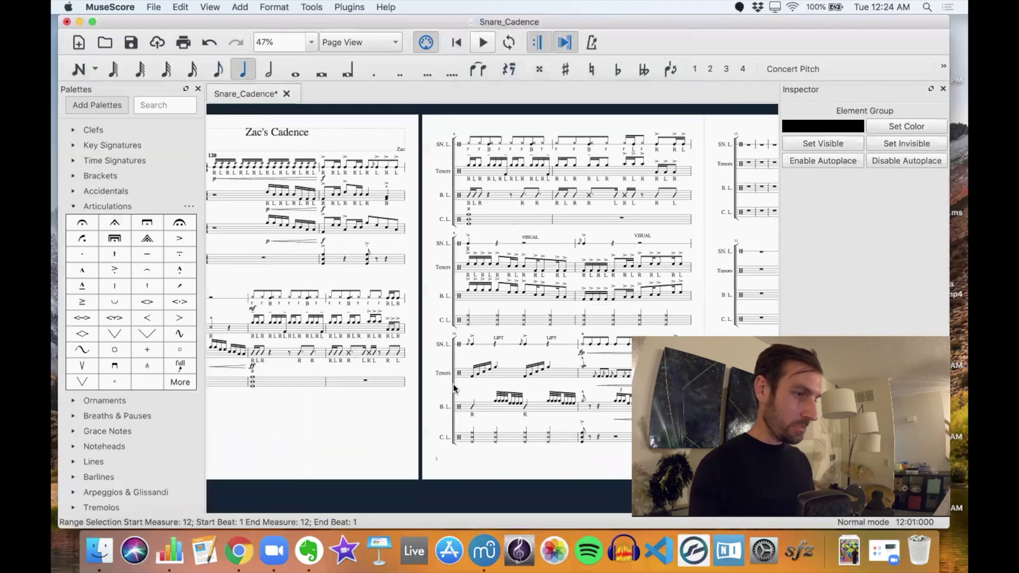
scroll(454, 389, "right", 2)
scroll(454, 388, "down", 1)
scroll(454, 389, "right", 5)
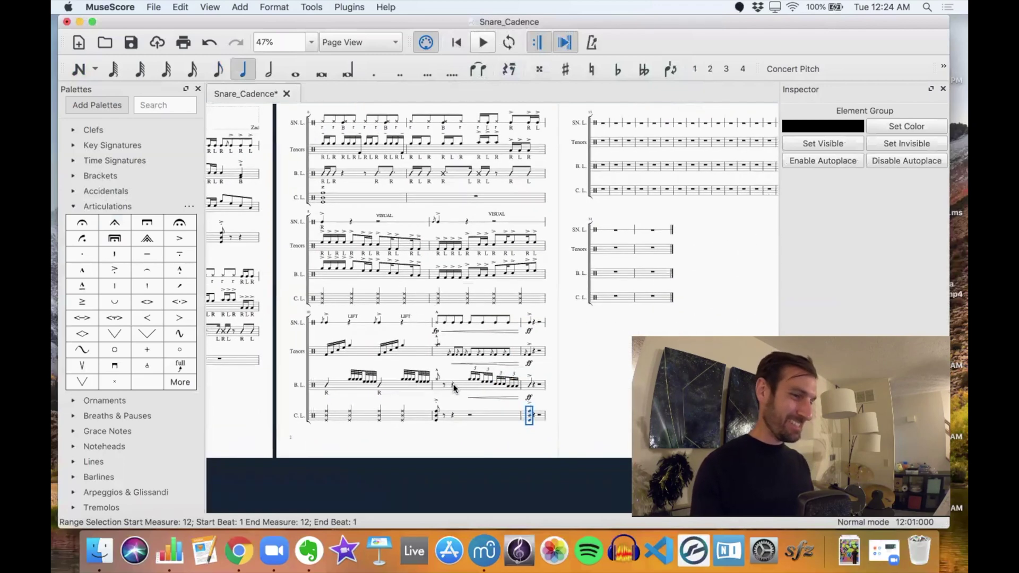
scroll(610, 156, "right", 3)
scroll(610, 156, "up", 2)
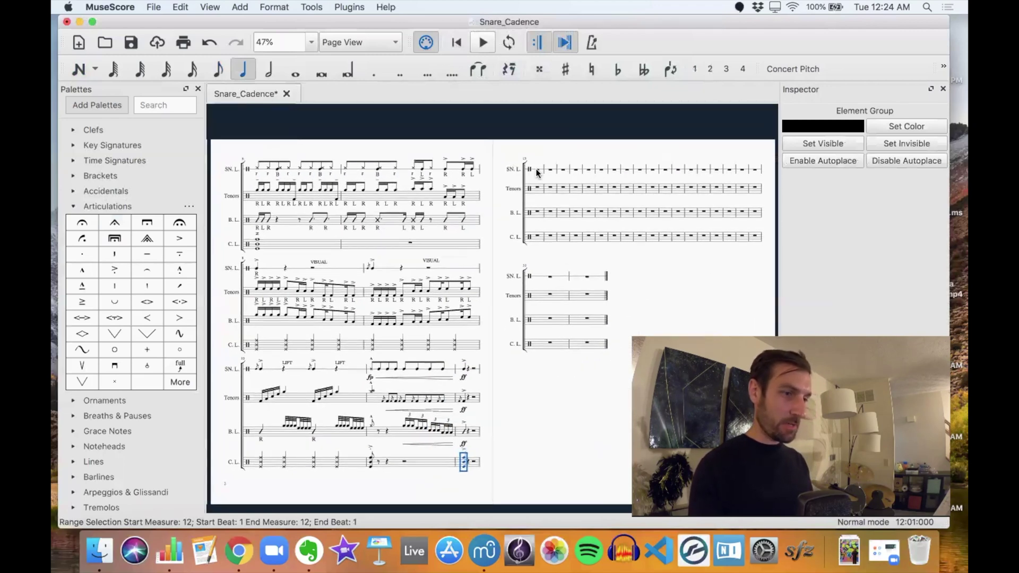
left_click(538, 173)
scroll(584, 256, "up", 5, "ctrl")
scroll(584, 258, "right", 1)
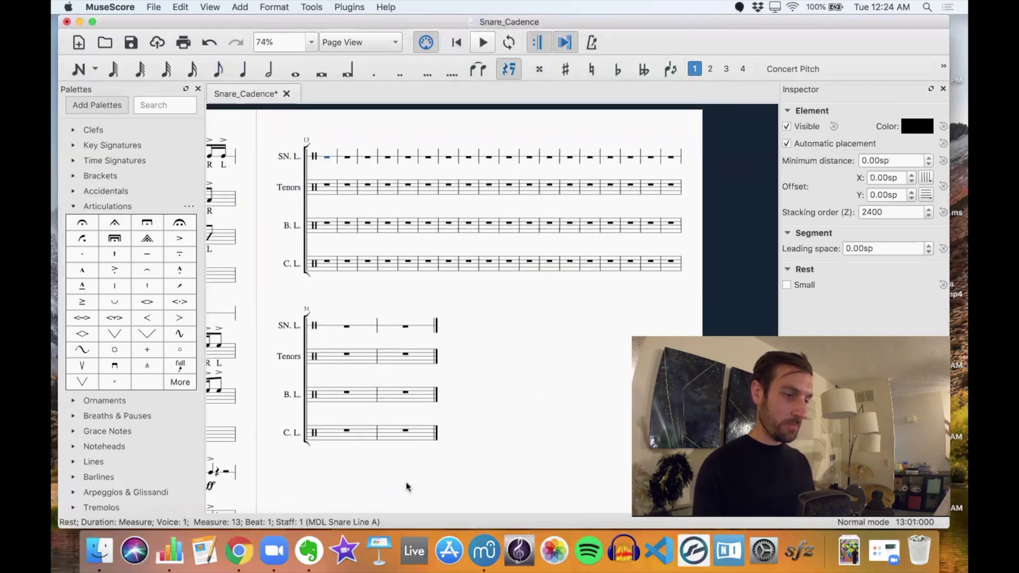
left_click(424, 435, "shift")
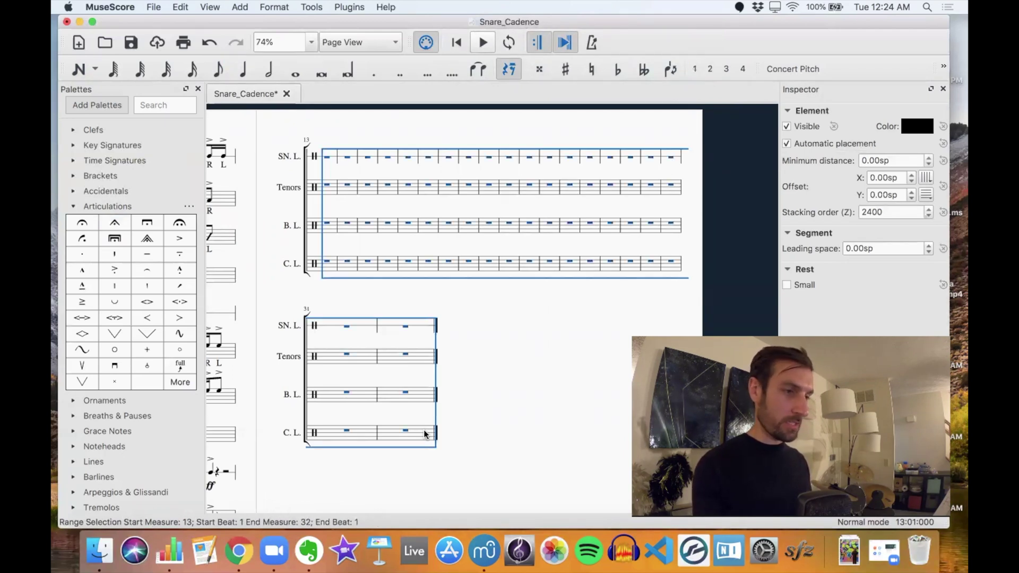
key("super+BackSpace")
- Check the shortened ending of the score and return to the first snare note in measure 1
scroll(416, 418, "down", 5)
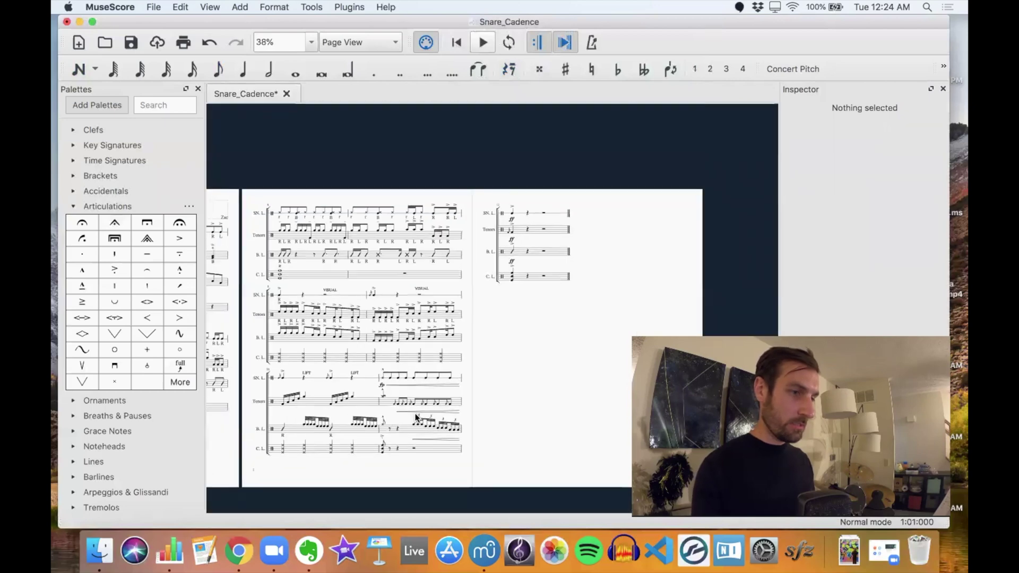
scroll(415, 419, "up", 2)
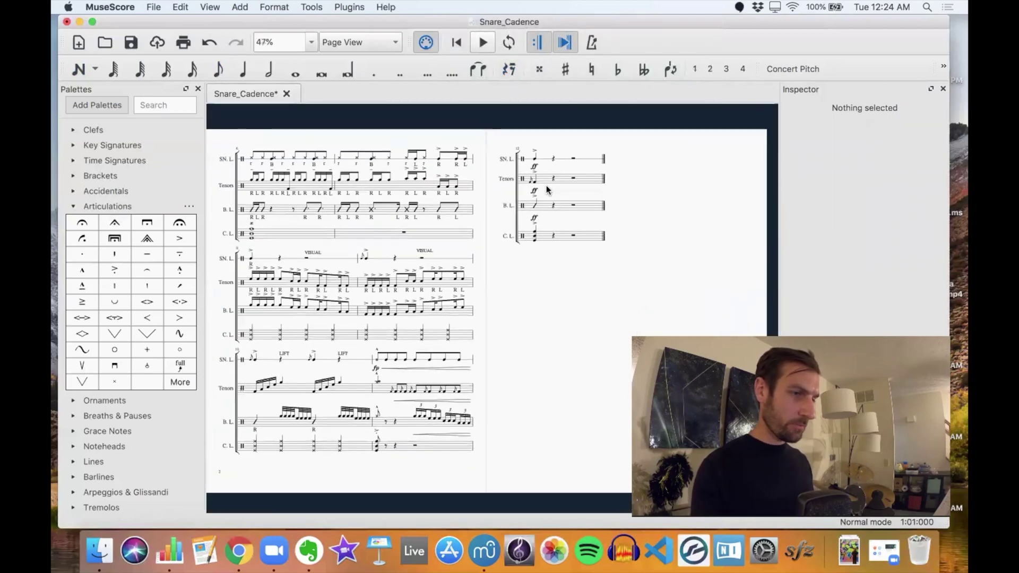
scroll(538, 202, "left", 3)
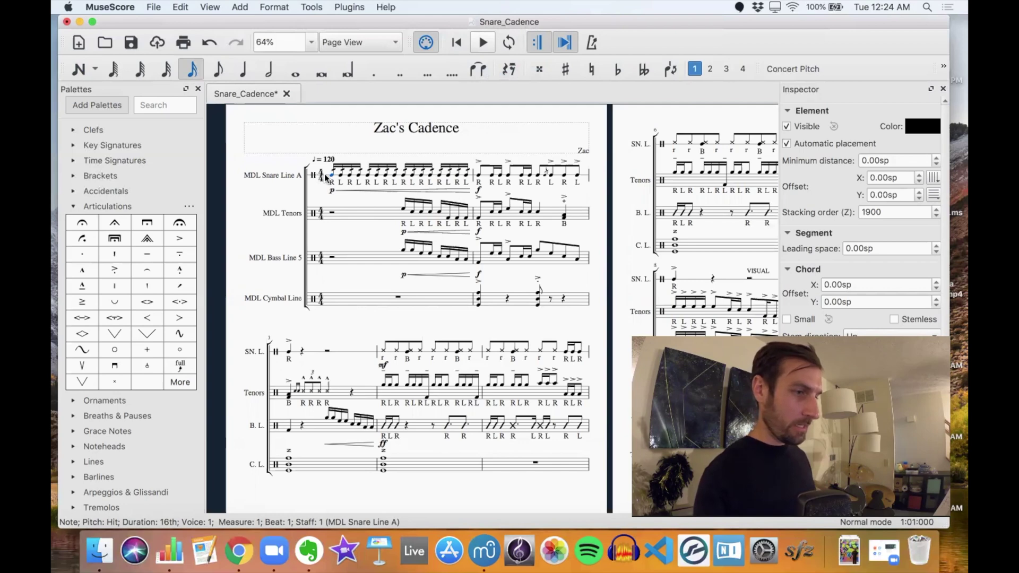
scroll(328, 294, "down", 1)
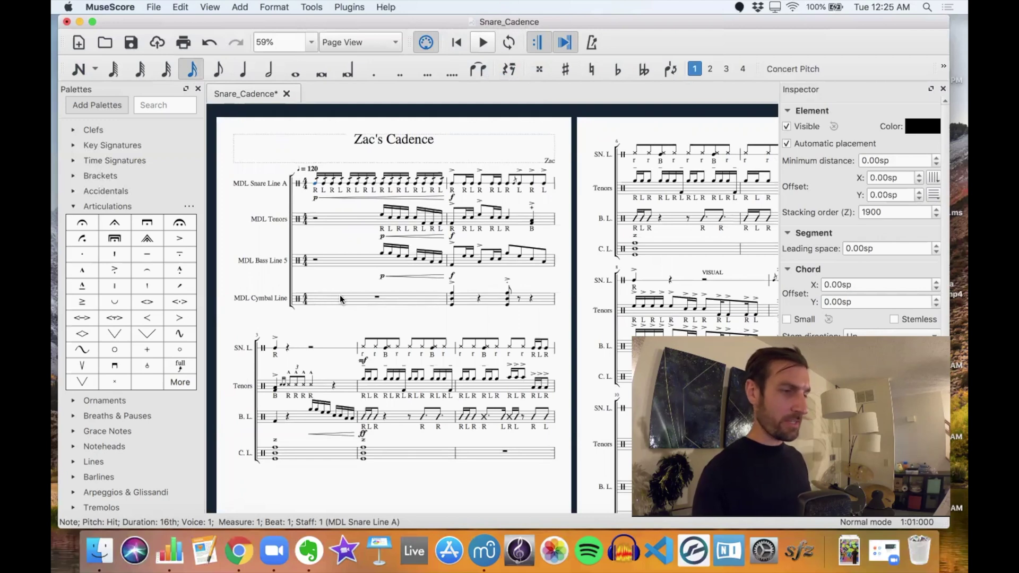
- Play back the cadence from measure 1 and review the parts for missing markings
scroll(341, 297, "up", 1)
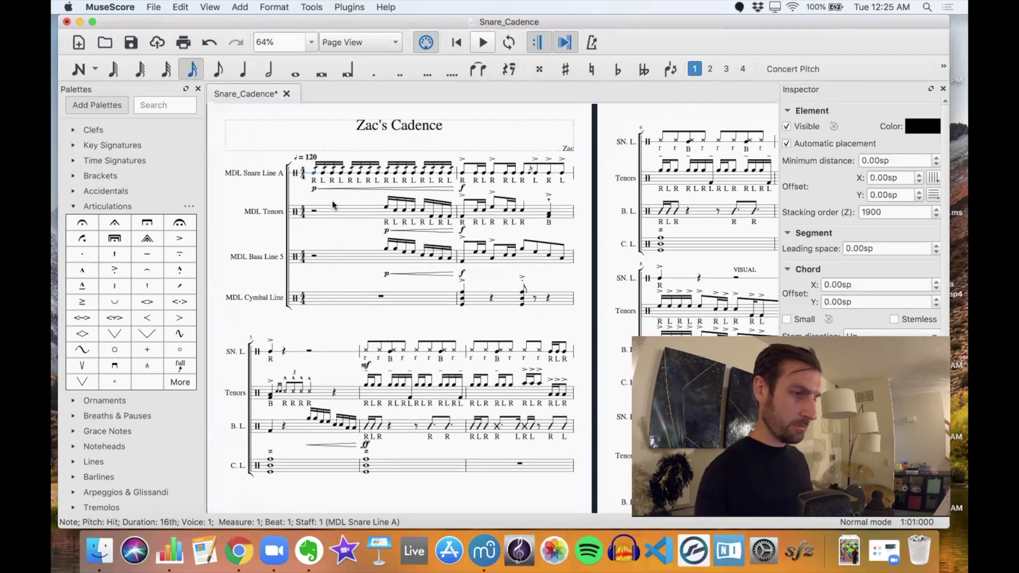
key("space")
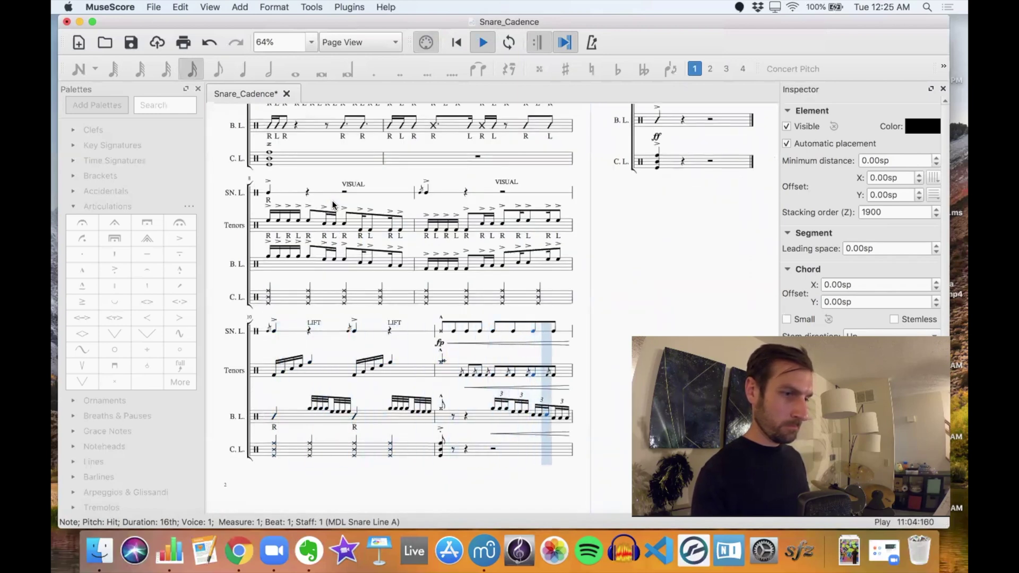
scroll(332, 201, "left", 6)
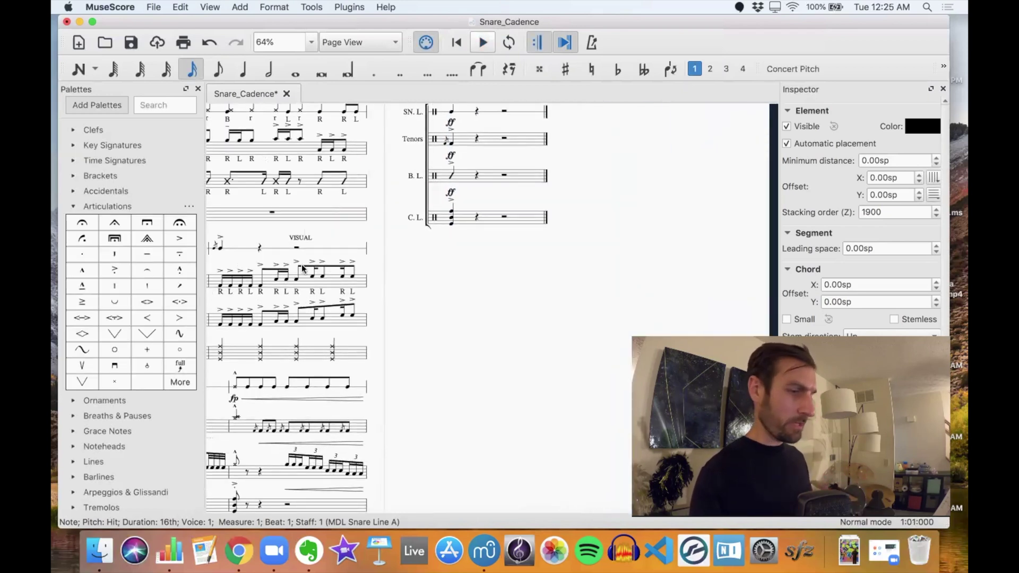
scroll(304, 282, "left", 5)
scroll(305, 282, "down", 2)
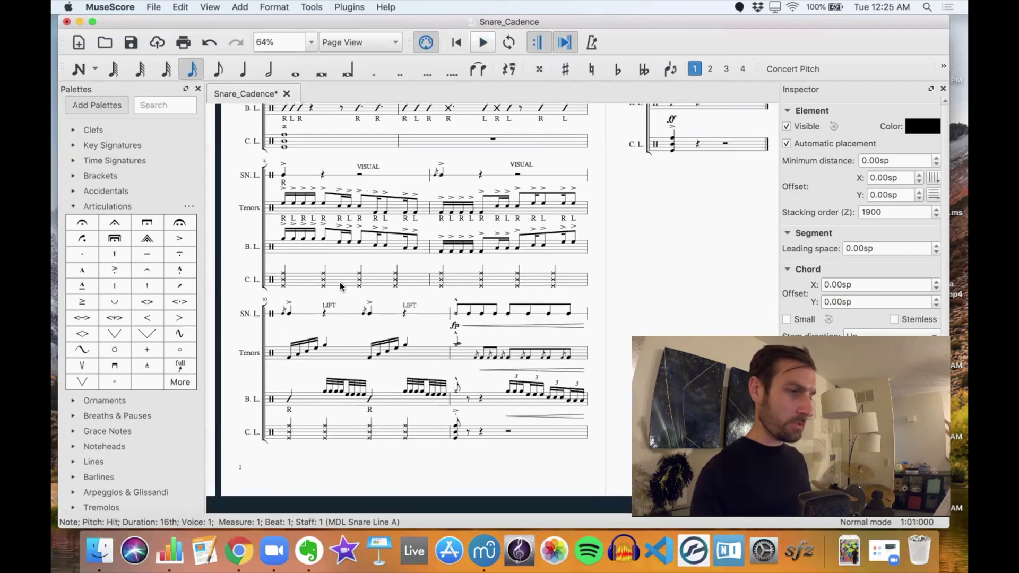
scroll(340, 281, "up", 1)
scroll(340, 282, "left", 1)
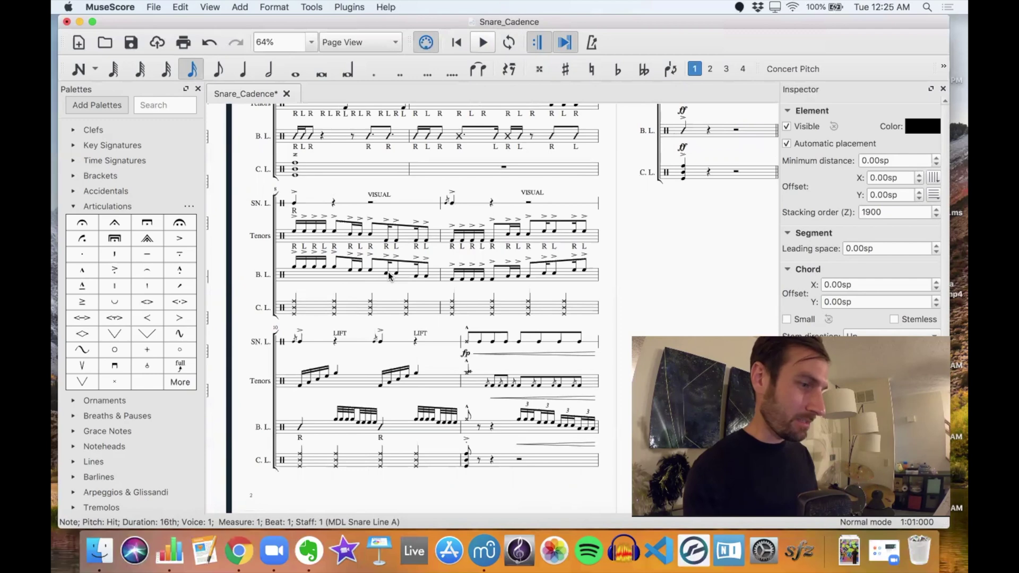
scroll(374, 275, "down", 1)
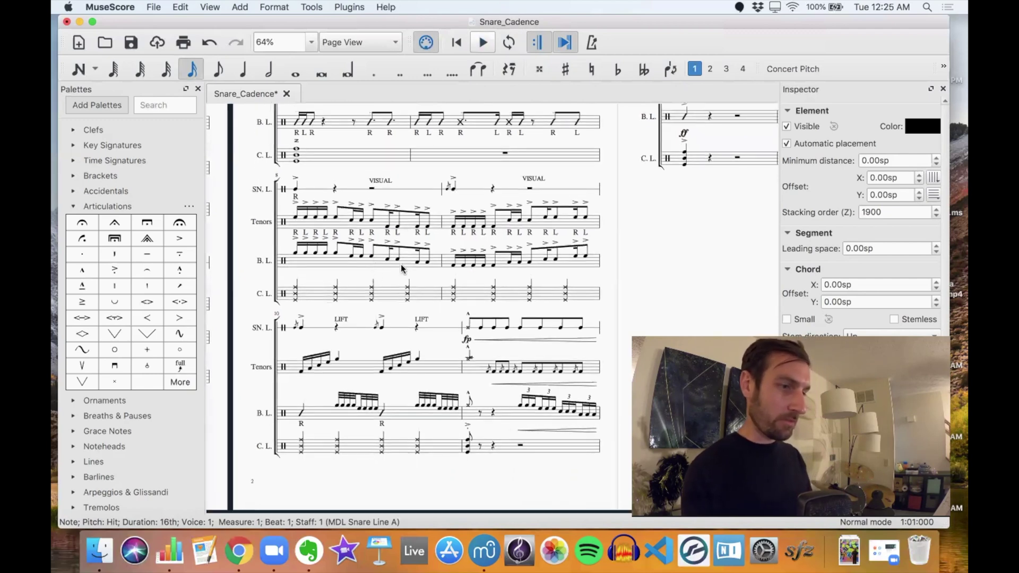
- Add an ff dynamic to the snare line's quarter note on beat 1 of measure 8
scroll(401, 269, "up", 2)
scroll(402, 269, "up", 2)
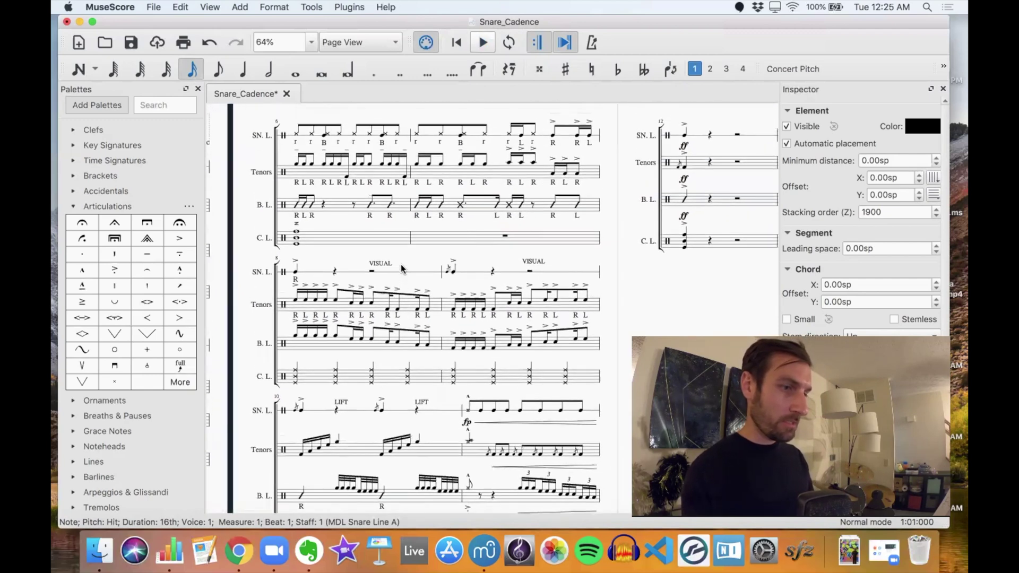
left_click(295, 273)
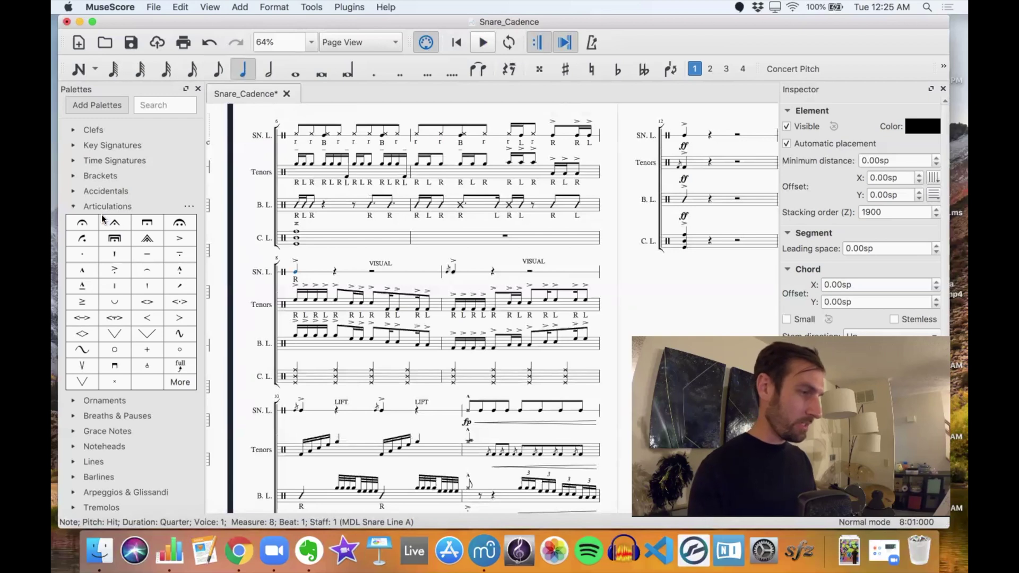
left_click(73, 210)
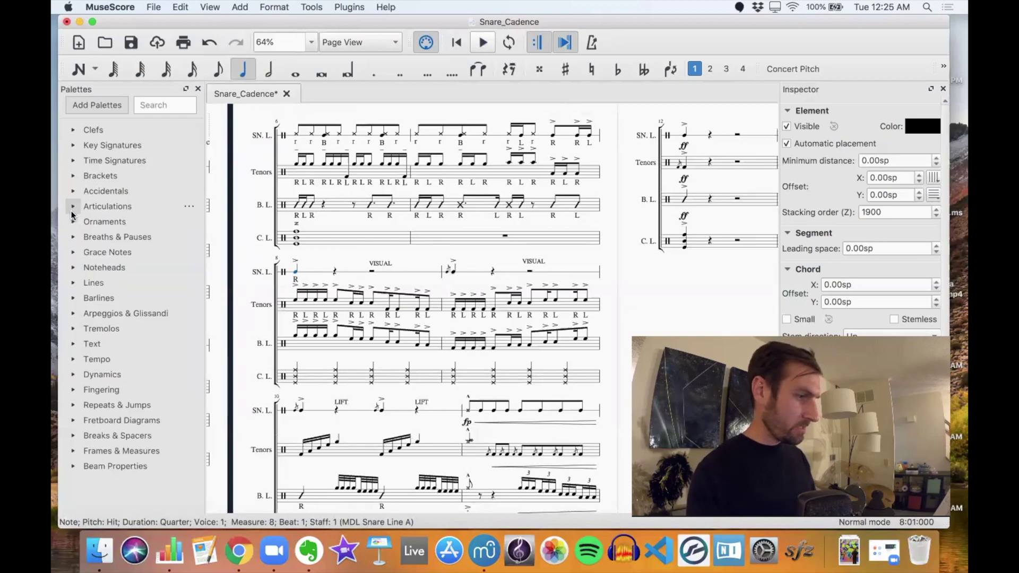
left_click(73, 375)
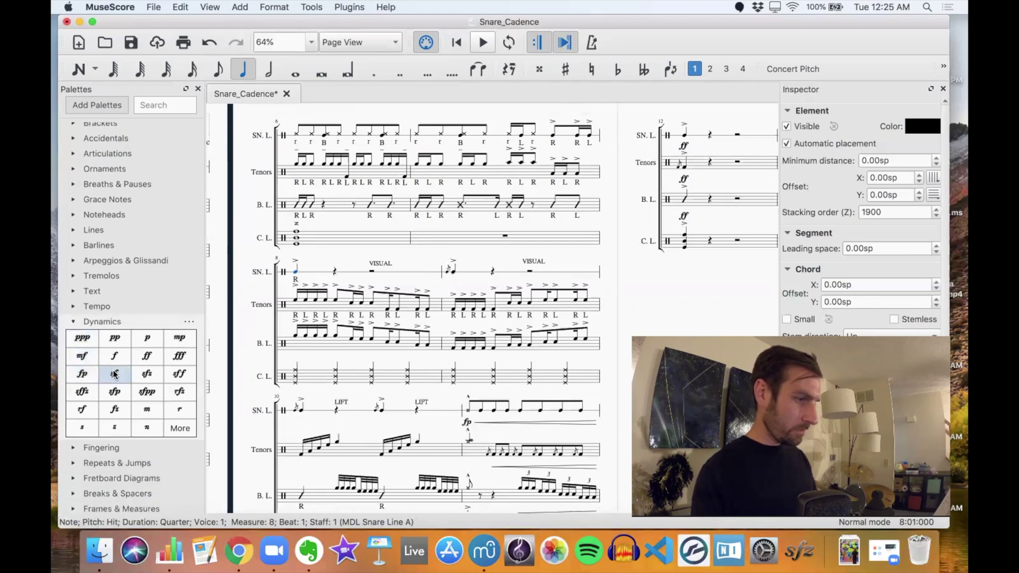
left_click(147, 356)
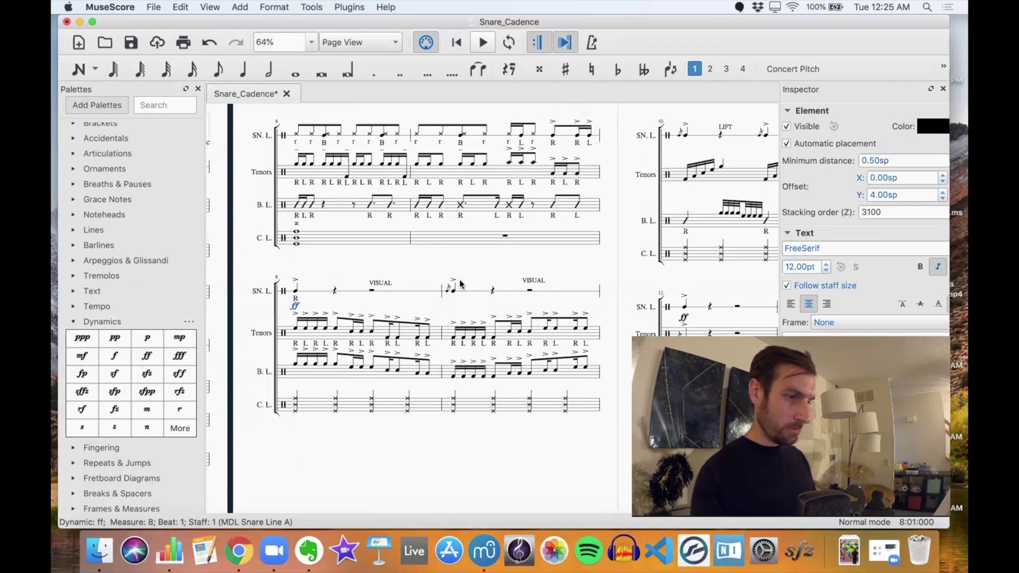
- Add an L sticking under the snare line's note on beat 1 of measure 9
left_click(454, 294)
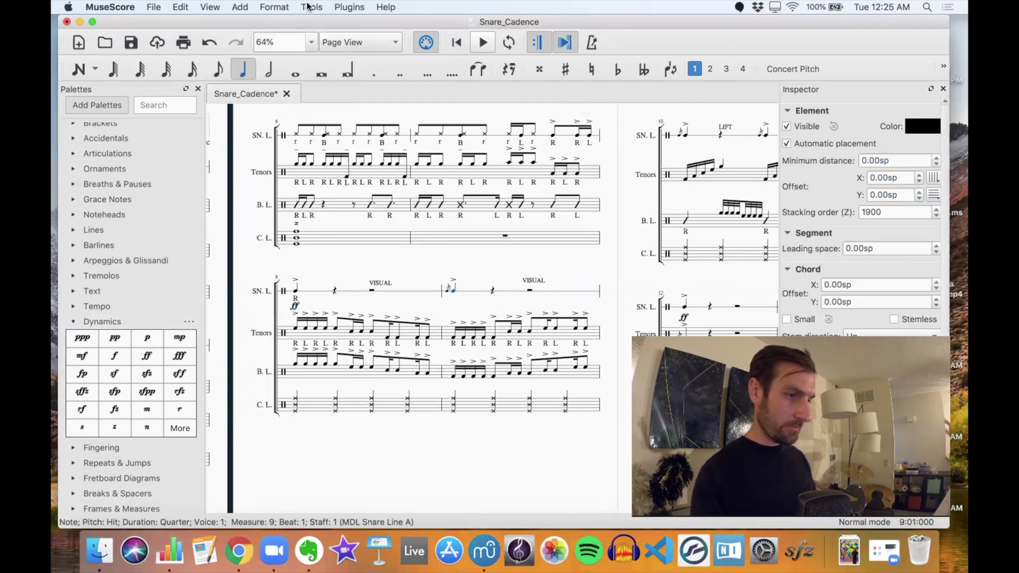
left_click(239, 7)
mouse_move(251, 68)
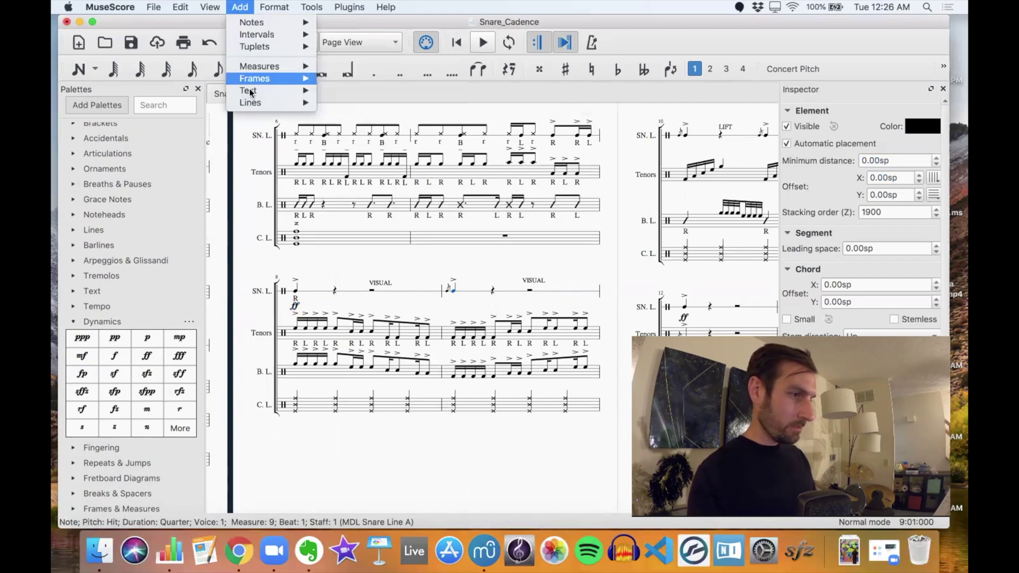
mouse_move(249, 91)
left_click(363, 268)
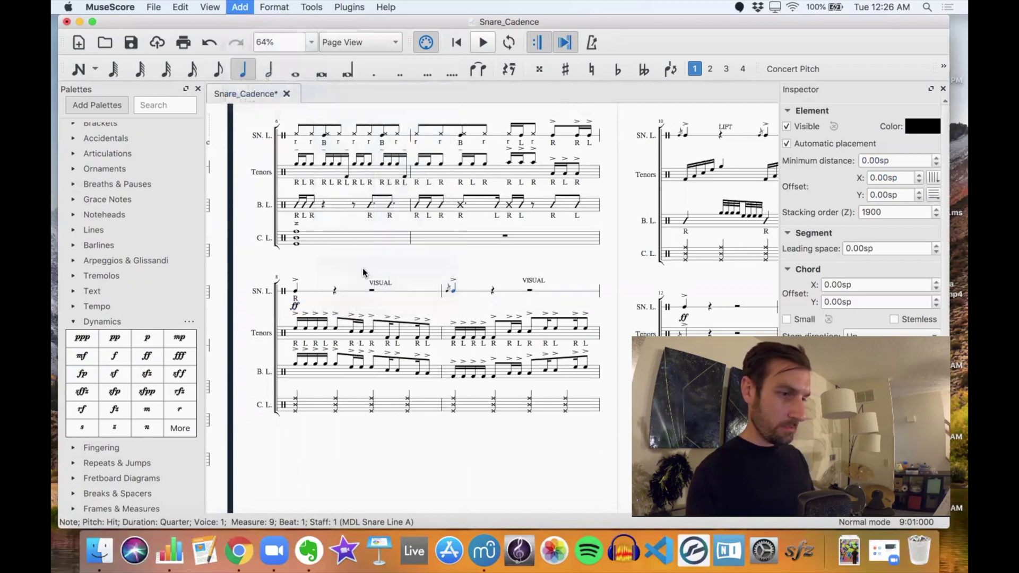
type("L")
key("space")
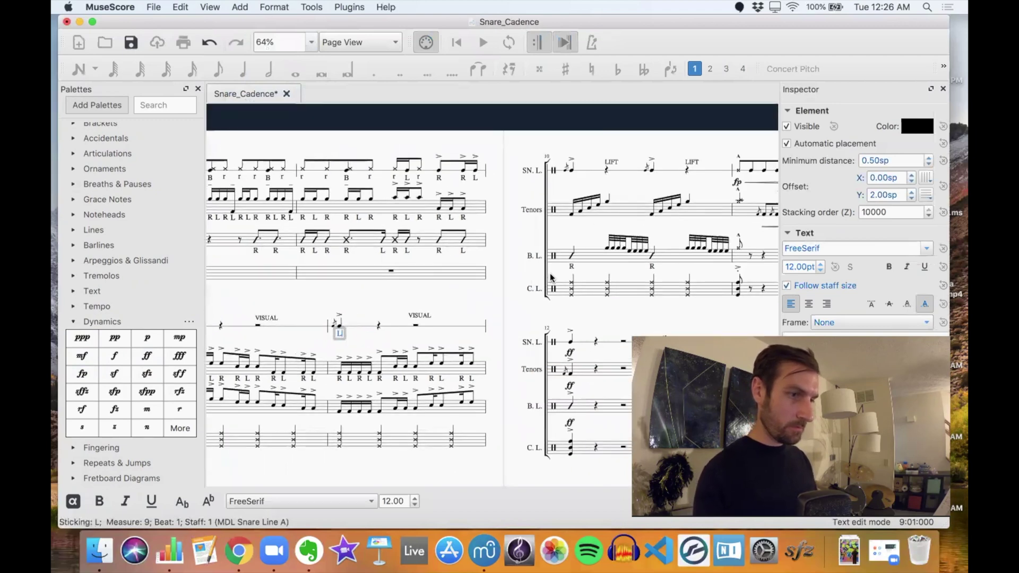
- Continue the snare line's sticking in measure 10 with R on beat 1 and L on beat 3
type("R")
key("space")
type("L")
key("space")
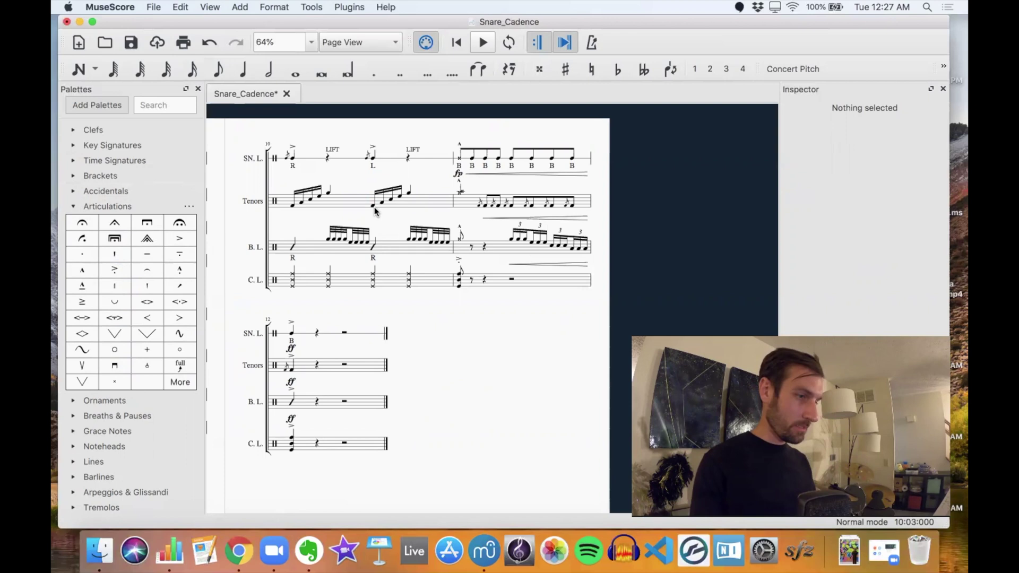
- Add the Muted (closed) articulation to the four tenor sixteenth notes on beat 3 of measure 10
left_click(397, 196)
left_click(370, 210, "shift")
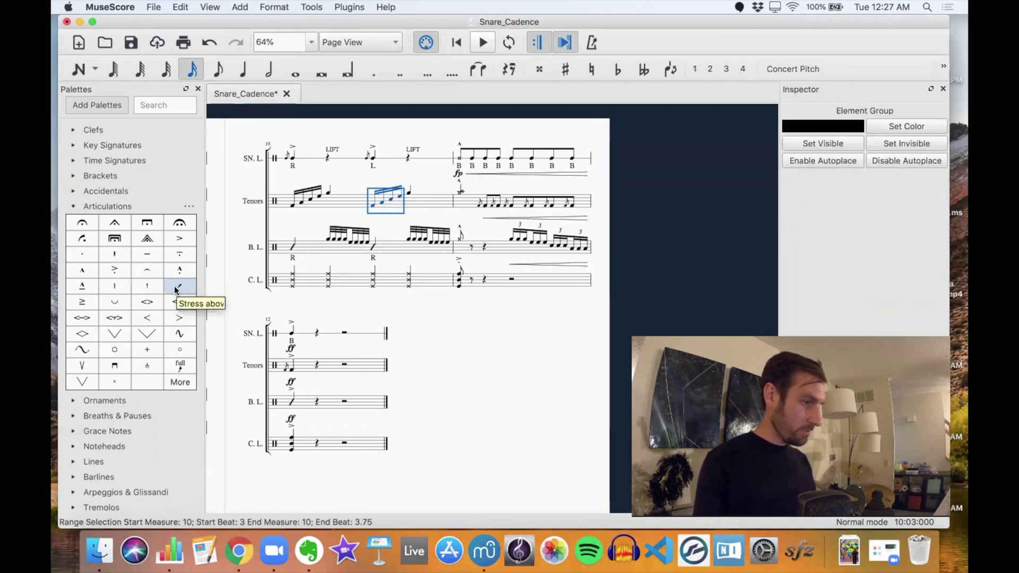
left_click(147, 349)
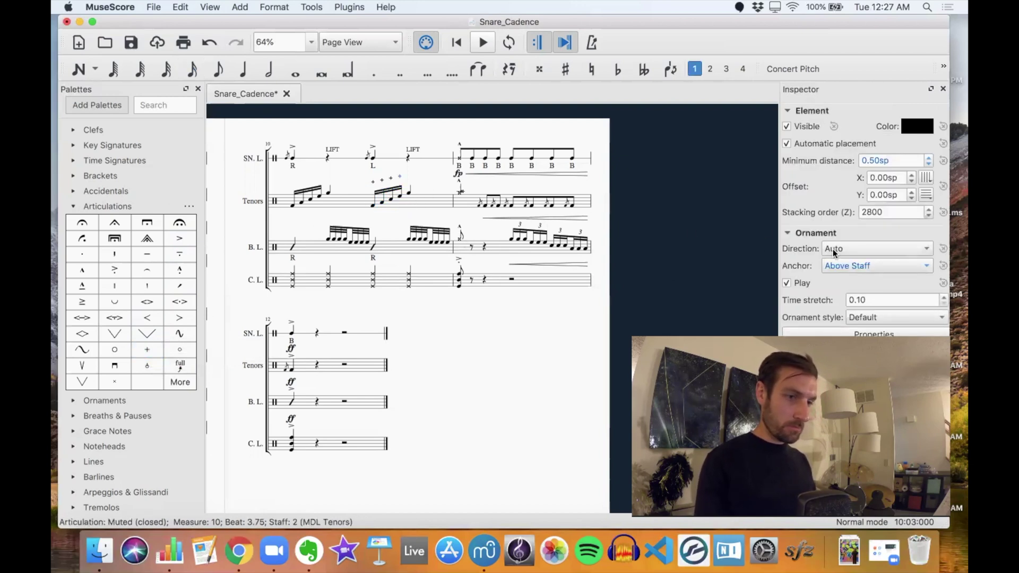
- Select all muted articulations in the tenor part and set their anchor to Above Chord
left_click(373, 183)
right_click(373, 183)
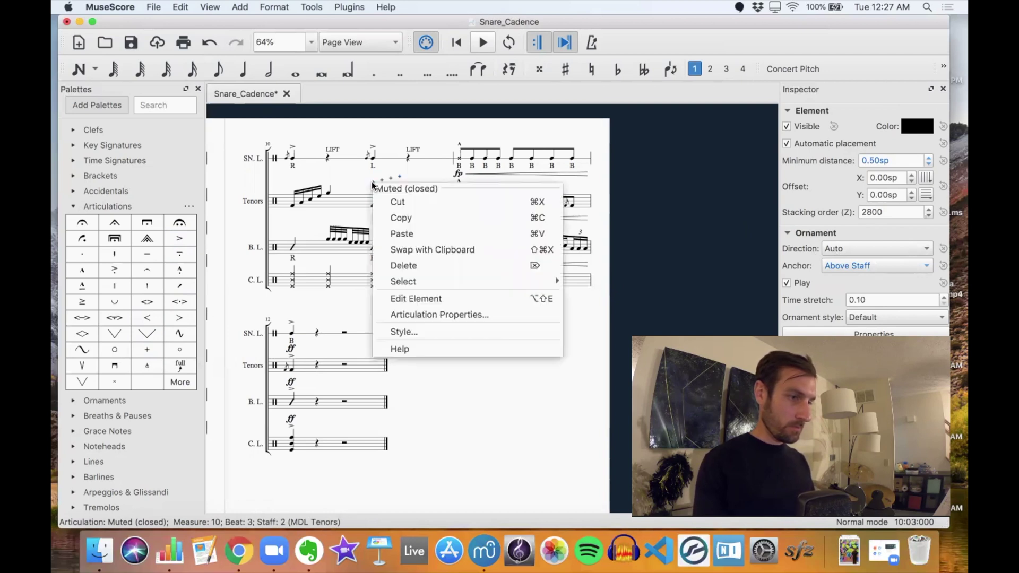
mouse_move(422, 281)
left_click(616, 298)
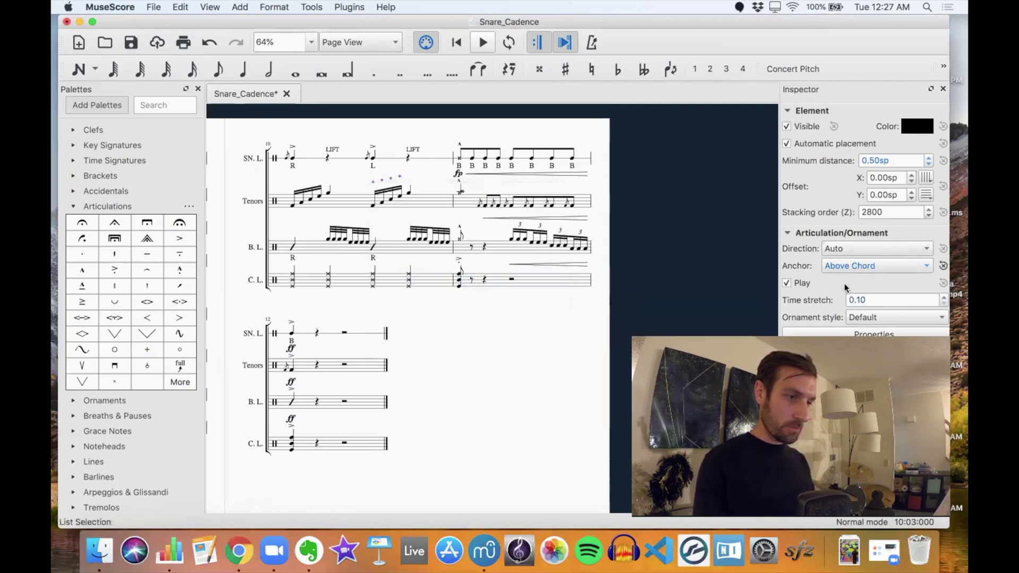
left_click(905, 268)
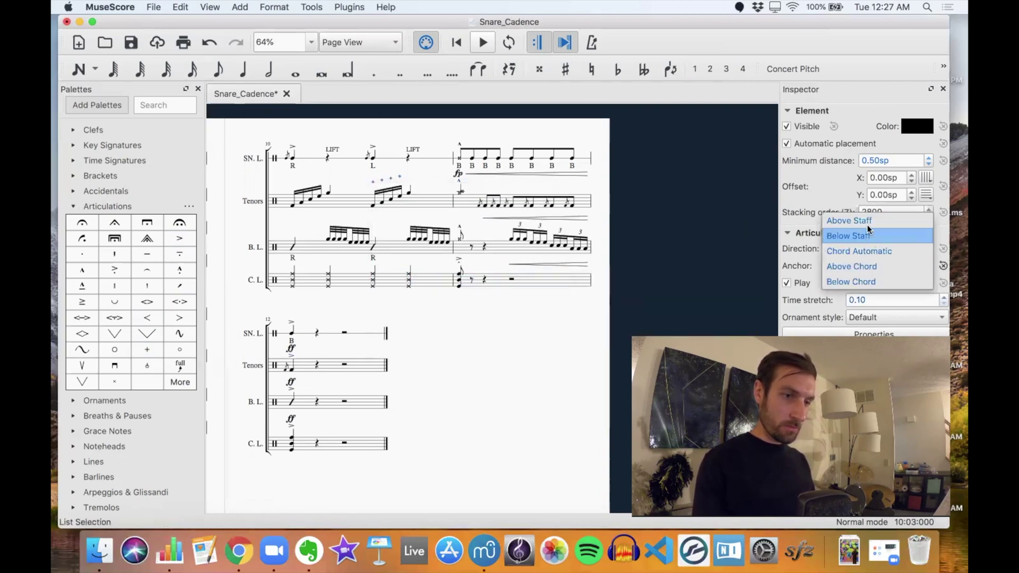
left_click(876, 218)
left_click(893, 267)
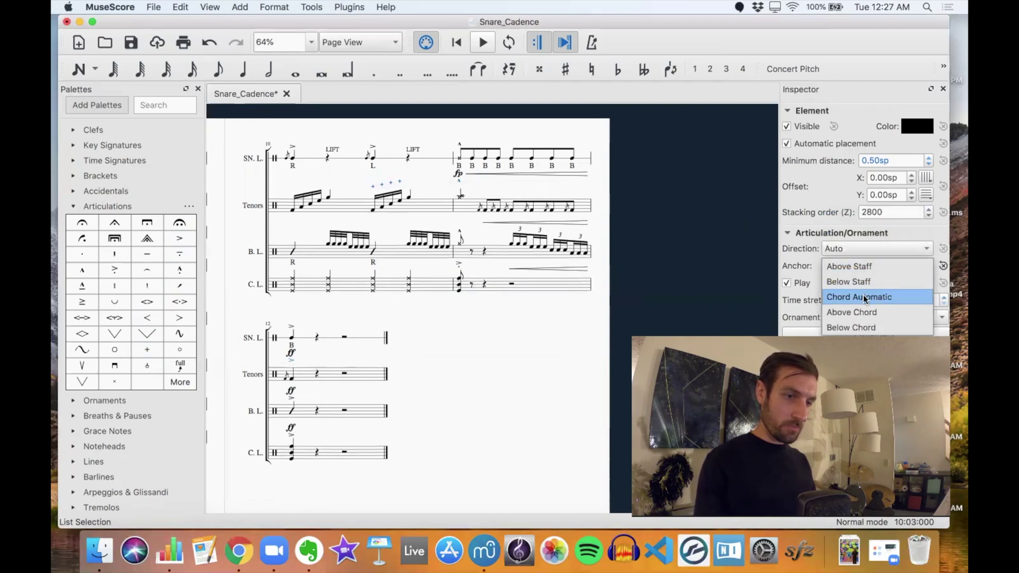
left_click(866, 313)
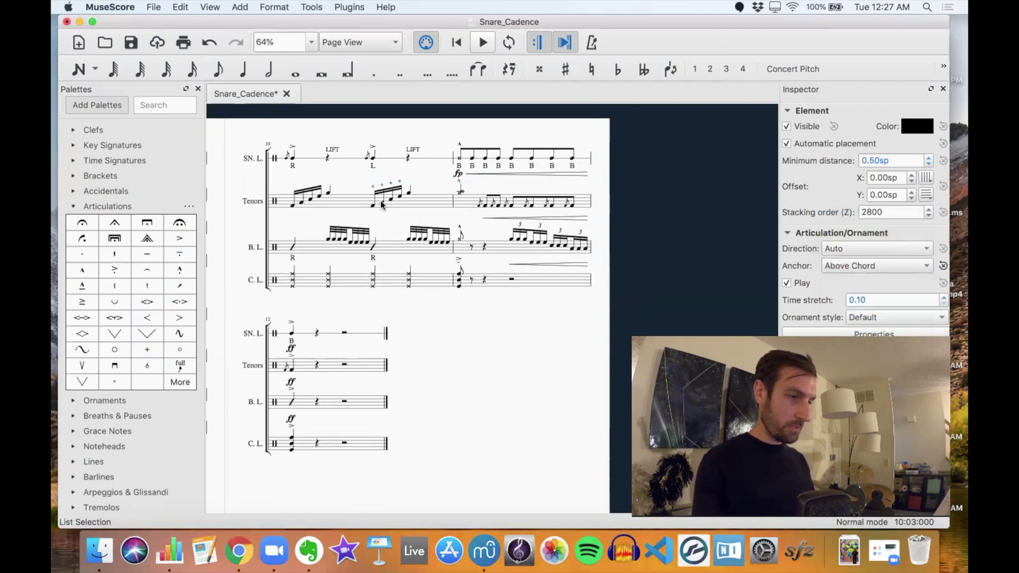
key("Escape")
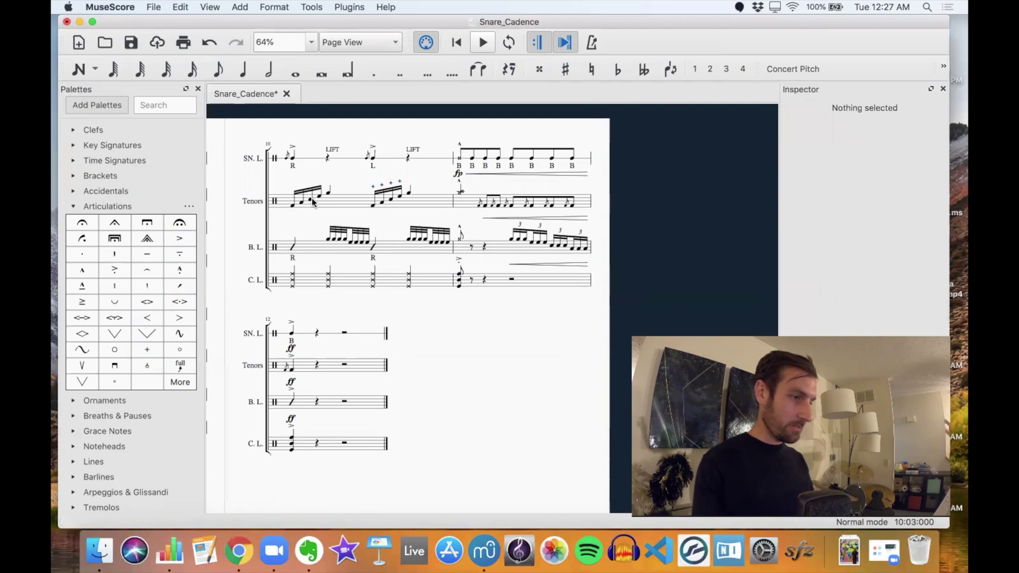
- Add accents to all tenor notes in measure 10, from beat 1 through beat 4
left_click(293, 204)
left_click(324, 191, "shift")
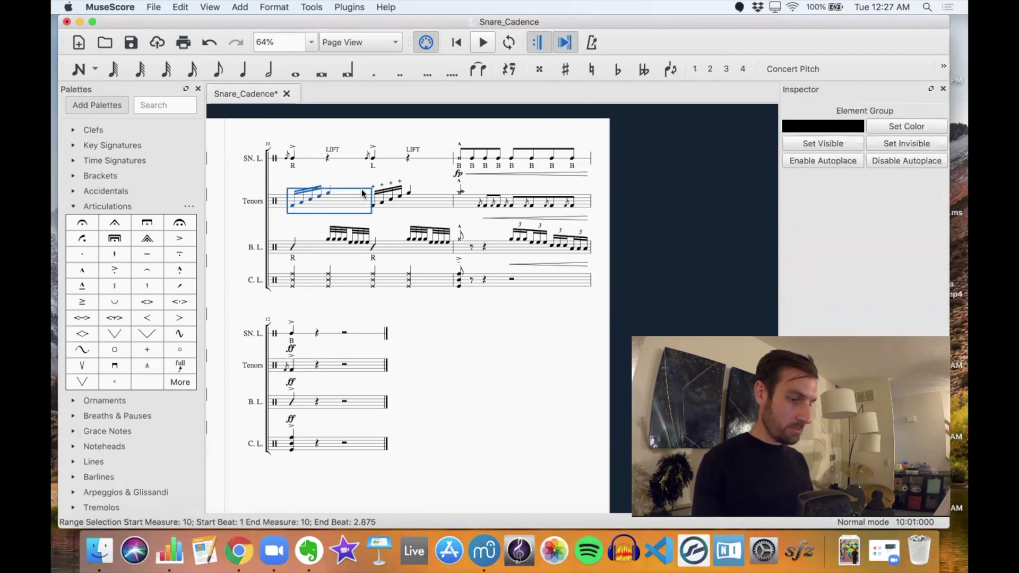
left_click(410, 198, "shift")
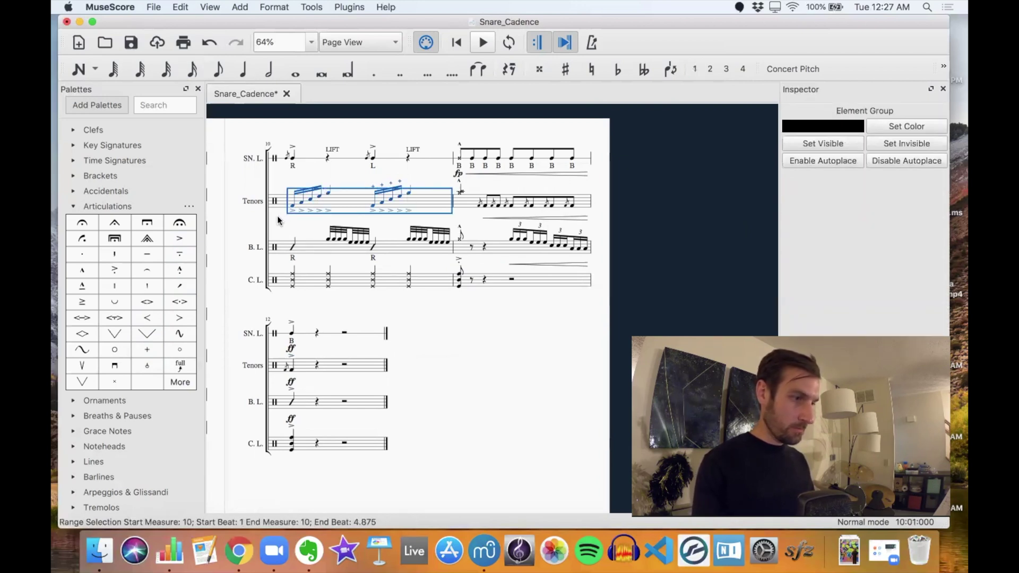
- Flip each of the tenor accents in measure 10 from below the staff to above its note
left_click(294, 207)
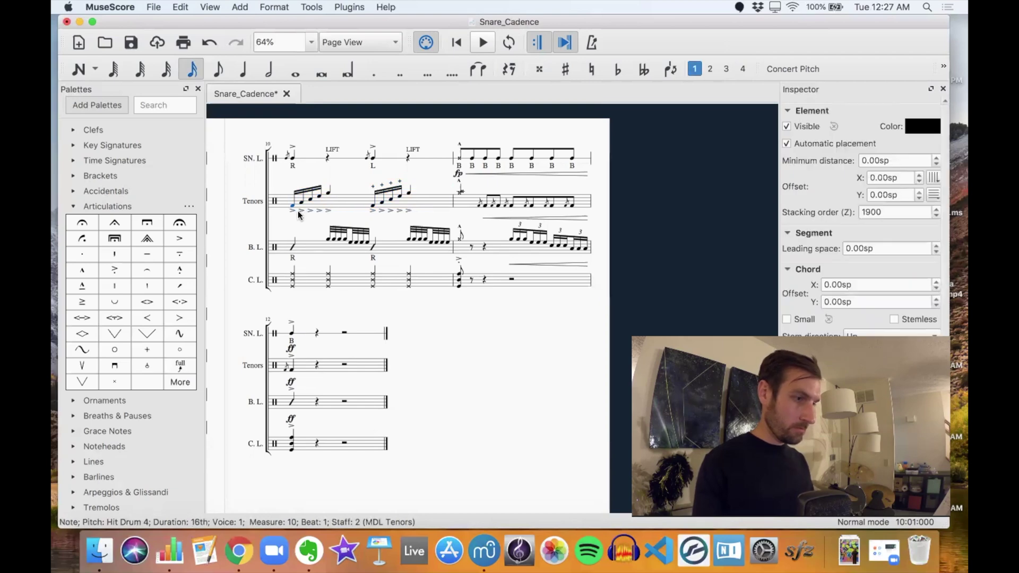
left_click(291, 211)
scroll(290, 215, "up", 4)
key("x")
left_click(307, 211)
key("x")
left_click(320, 211)
key("x")
left_click(333, 210)
key("x")
left_click(347, 210)
key("x")
left_click(414, 210)
key("x")
left_click(429, 210)
key("x")
left_click(441, 210)
key("x")
left_click(455, 210)
key("x")
left_click(468, 211)
key("x")
scroll(465, 214, "up", 3)
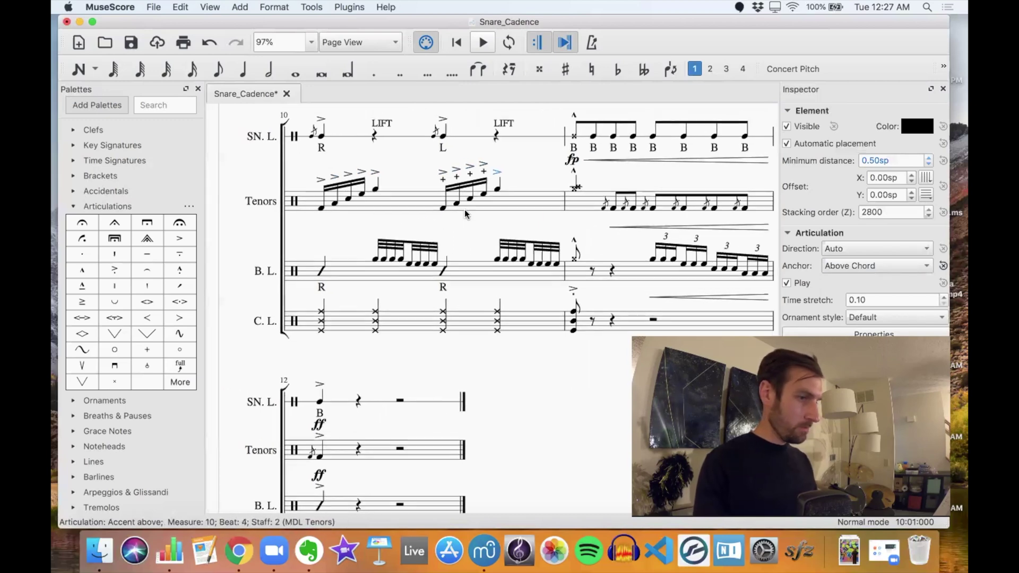
- Add stickings under the tenor notes in measure 10: L R L R L for beats 1–2 and R L R L R for beats 3–4
scroll(465, 214, "down", 5)
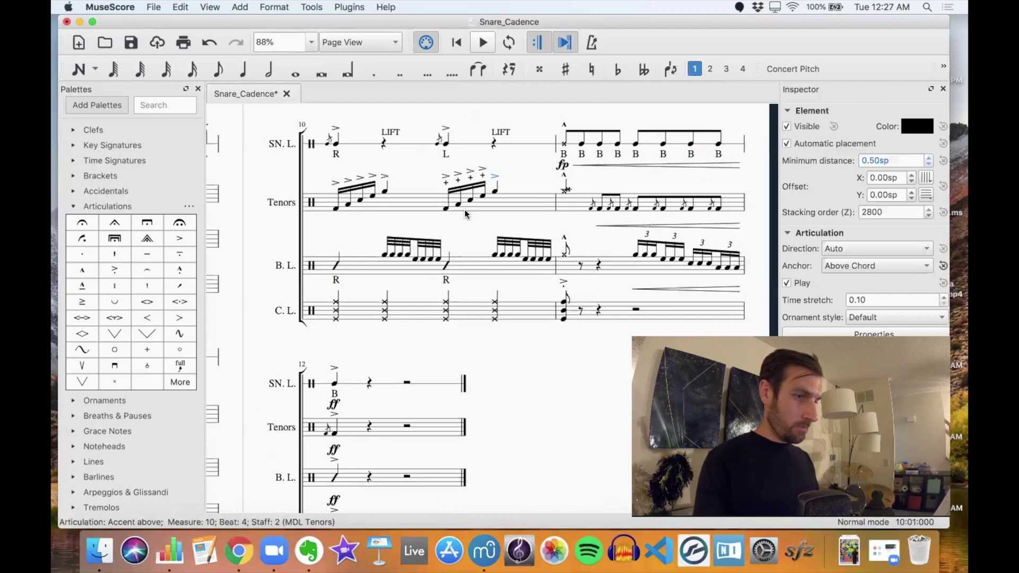
scroll(510, 198, "down", 5)
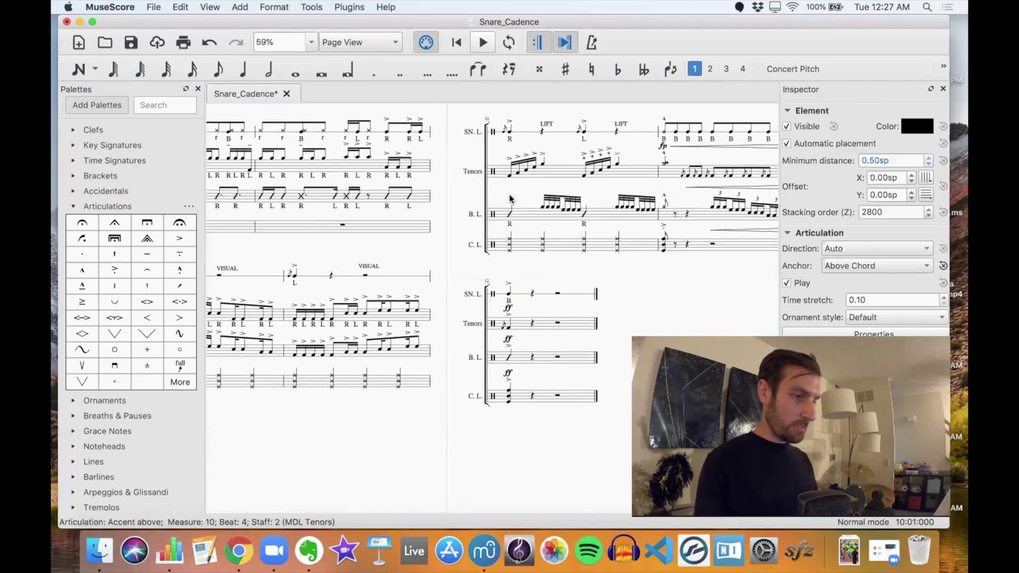
scroll(508, 199, "up", 2)
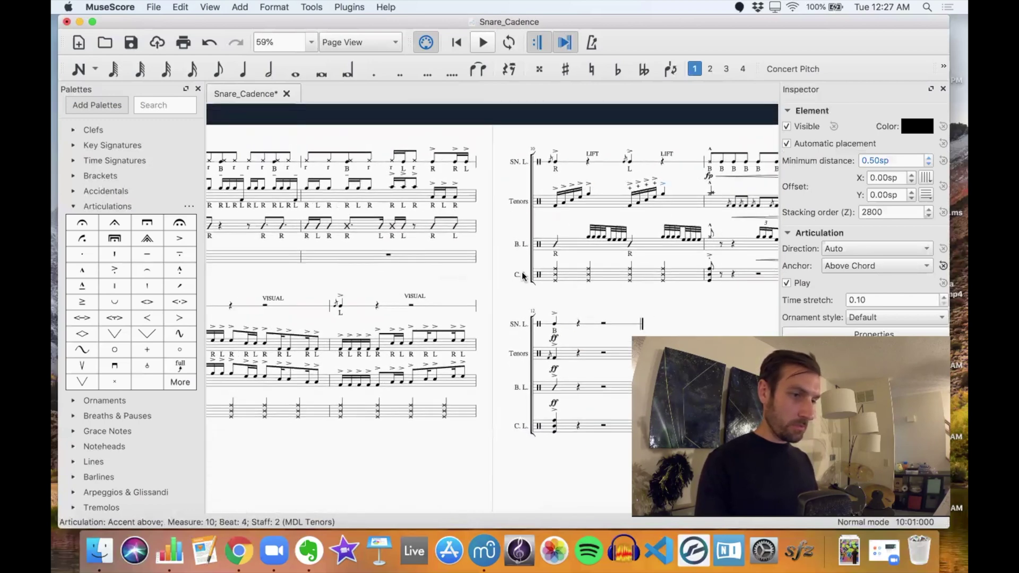
left_click(541, 212)
scroll(541, 212, "right", 2)
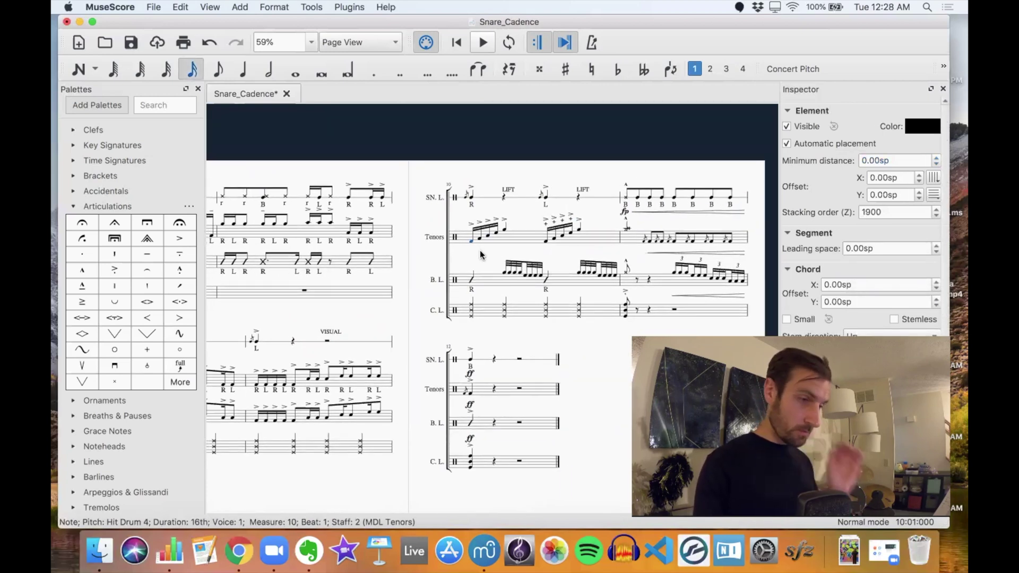
scroll(481, 255, "up", 5)
scroll(481, 255, "right", 1)
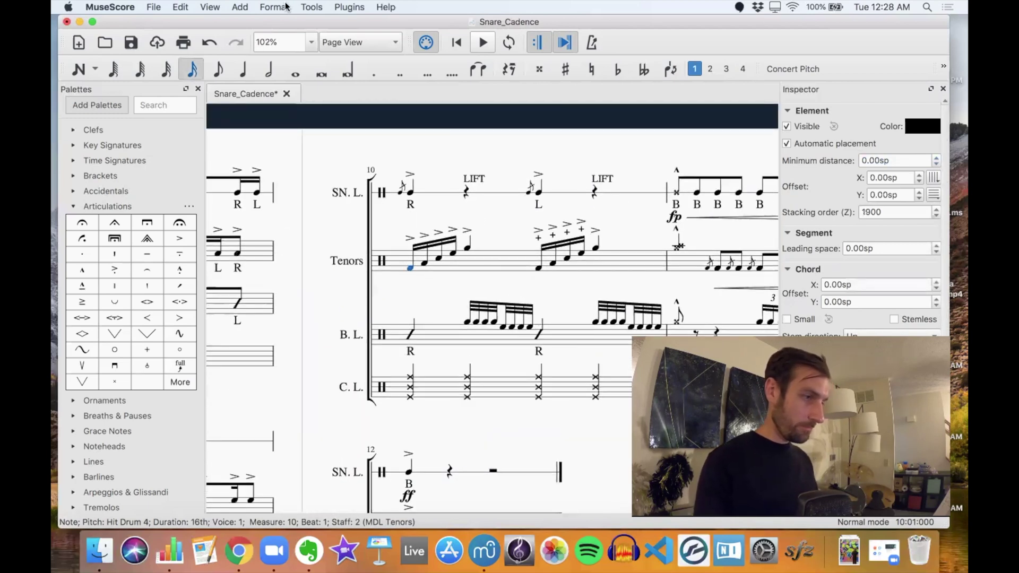
left_click(240, 7)
mouse_move(266, 92)
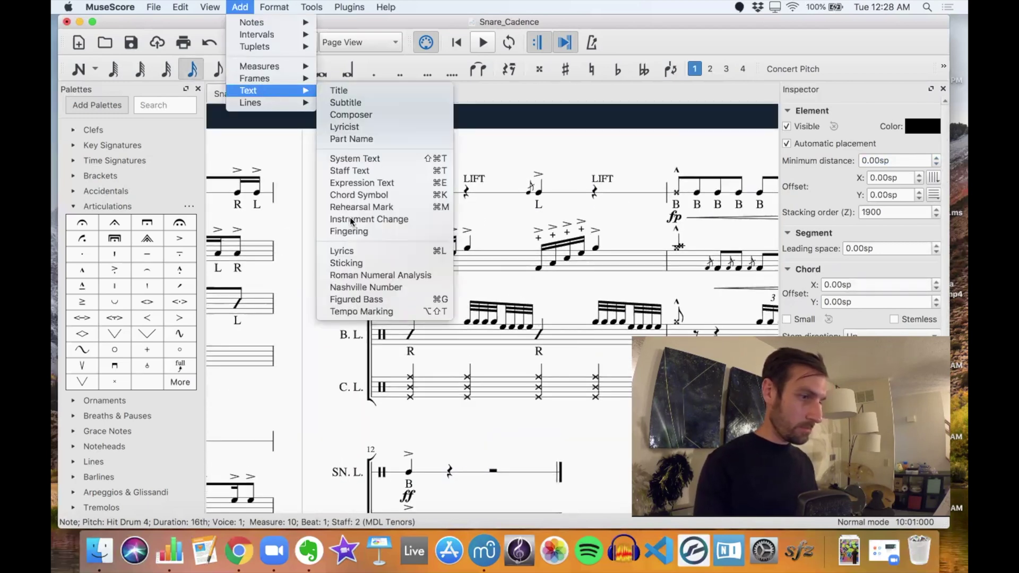
left_click(349, 263)
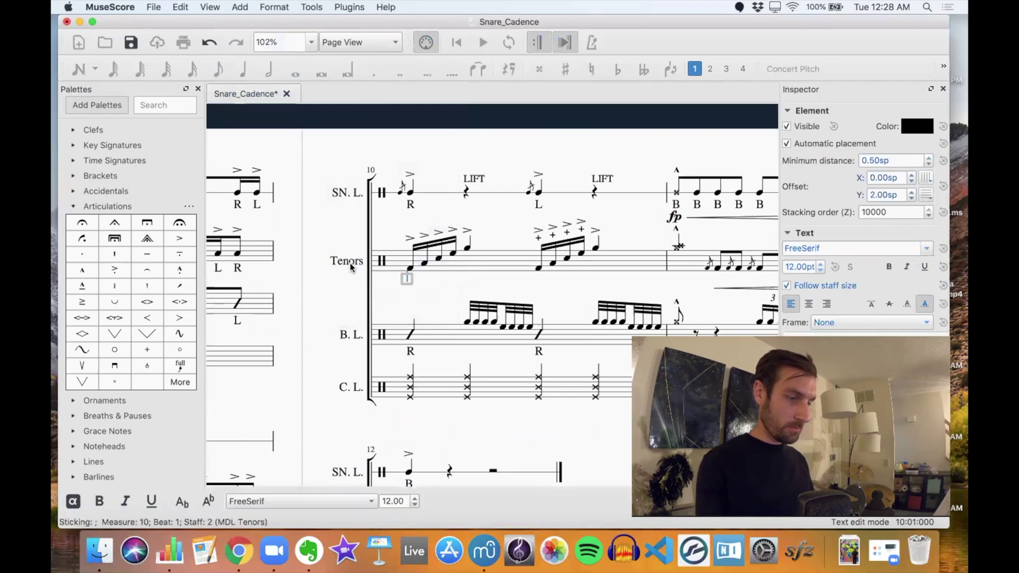
type("L R L R L")
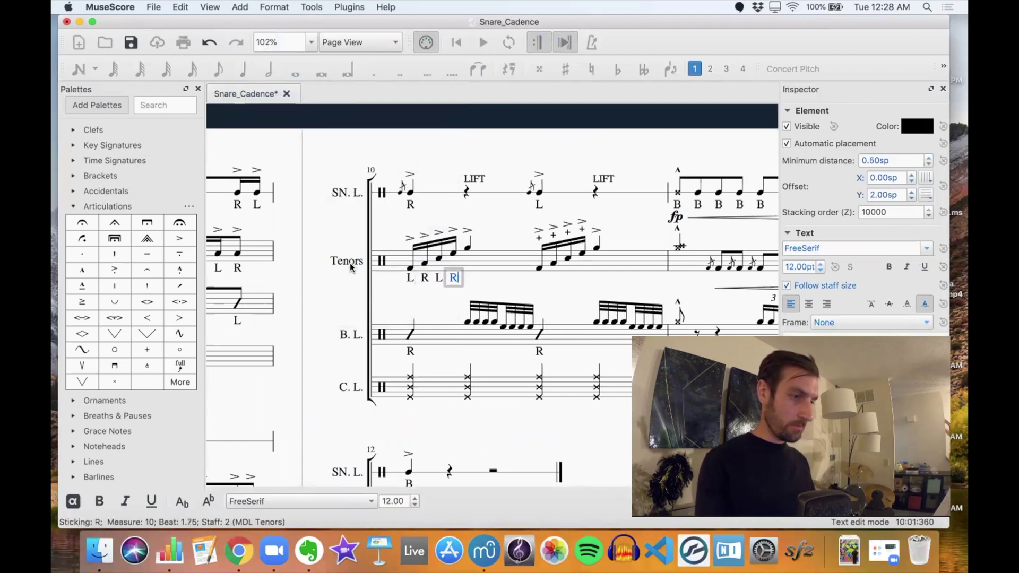
type(" R L R L R")
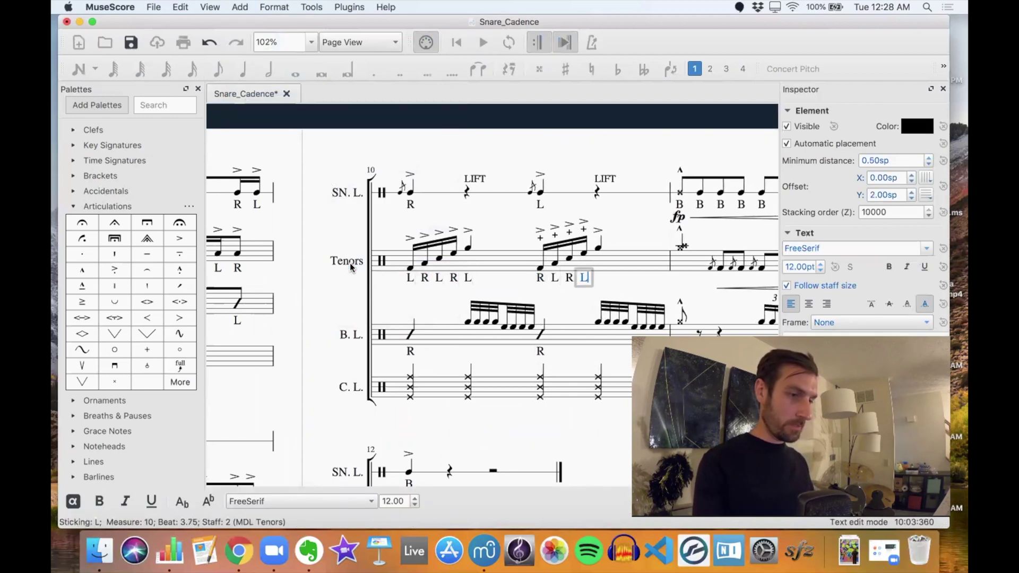
- Continue the tenor stickings with B R L R L R L in measure 11 and R on beat 1 of measure 12
key("space")
type("B")
key("space")
type("R L R L R L")
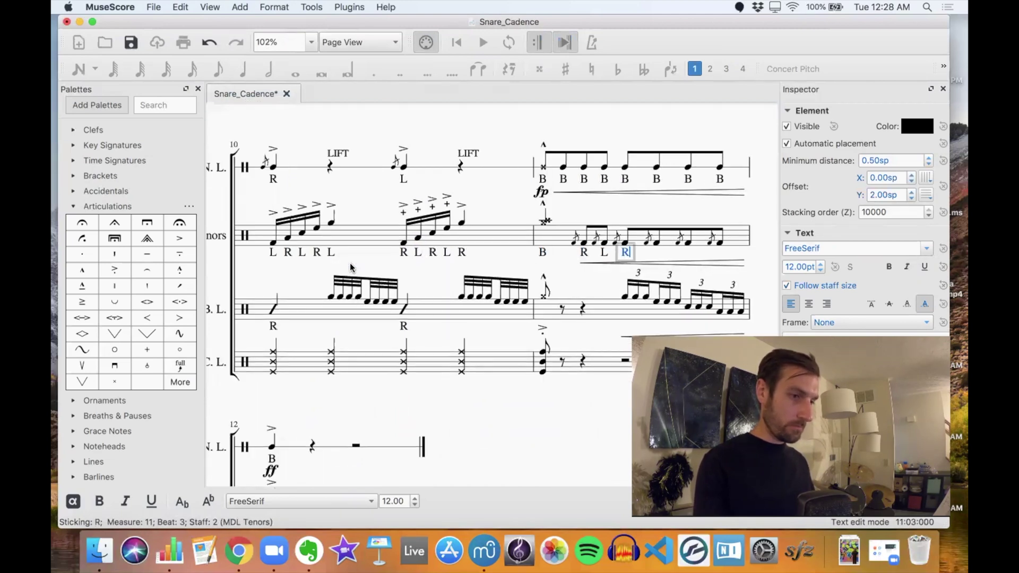
key("space")
type("R")
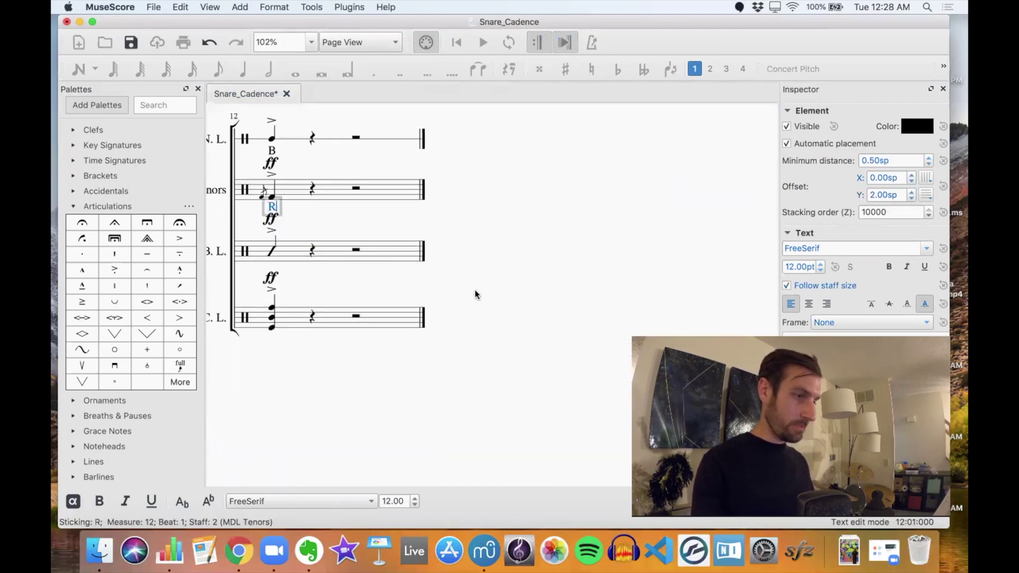
key("Escape")
- Add the sticking R under the bass line's quarter note on beat 1 of measure 12
scroll(507, 287, "down", 3)
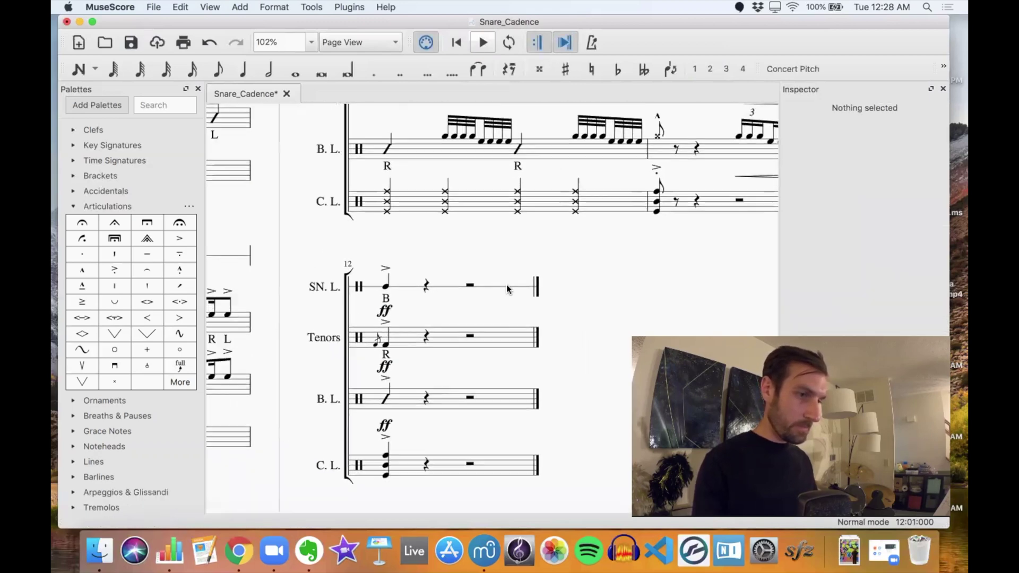
left_click(413, 370)
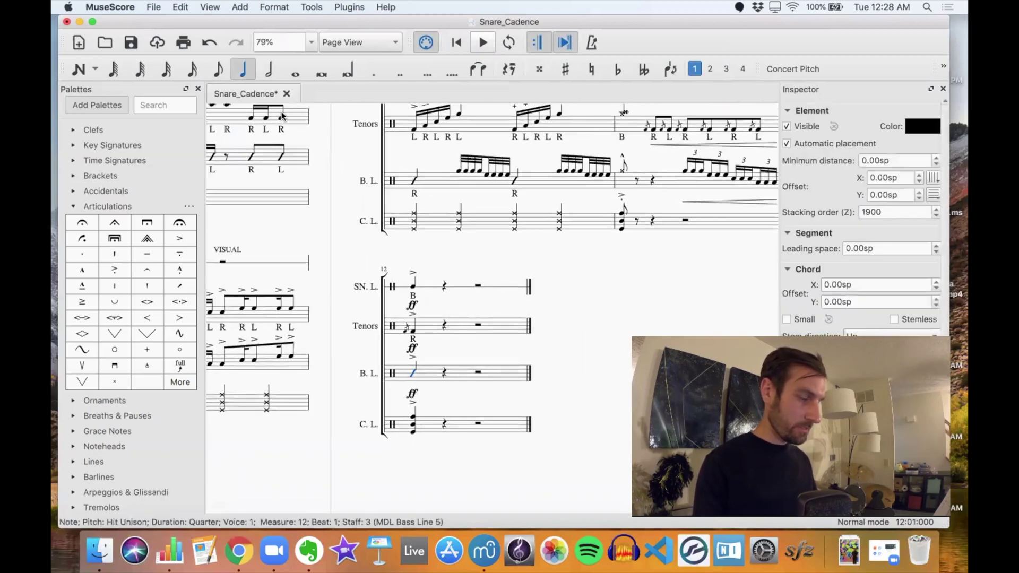
left_click(237, 6)
mouse_move(247, 90)
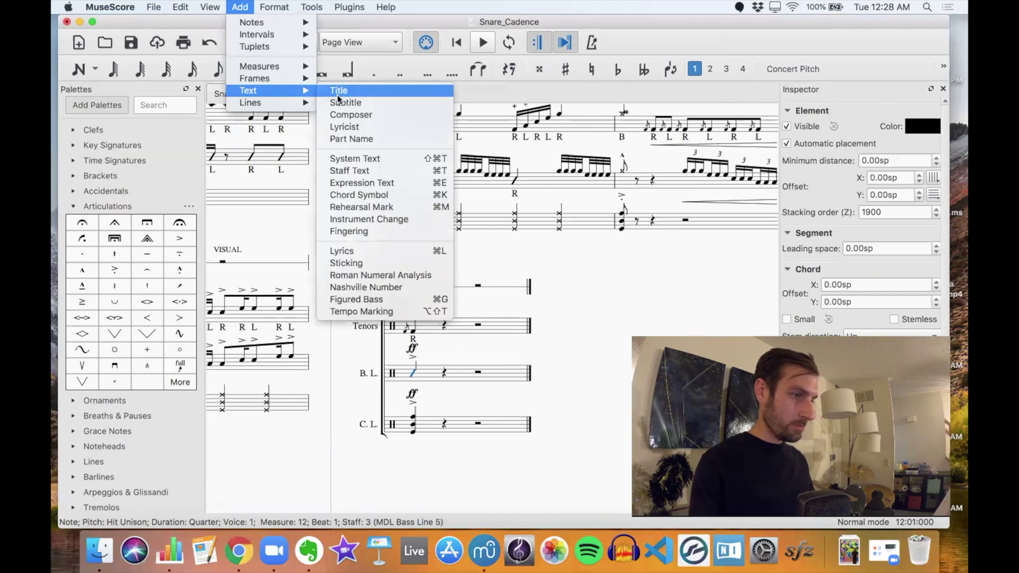
left_click(352, 264)
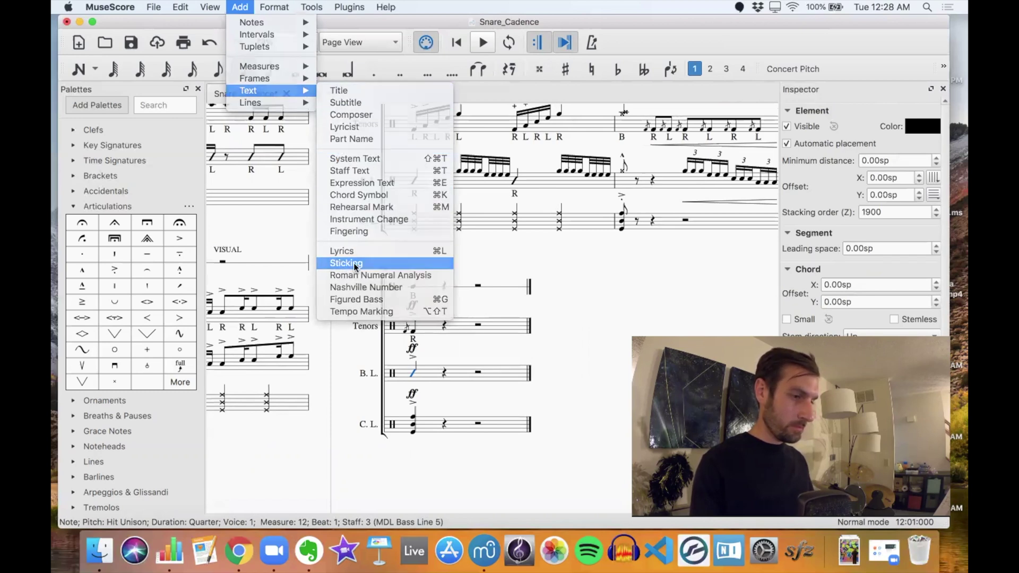
type("R")
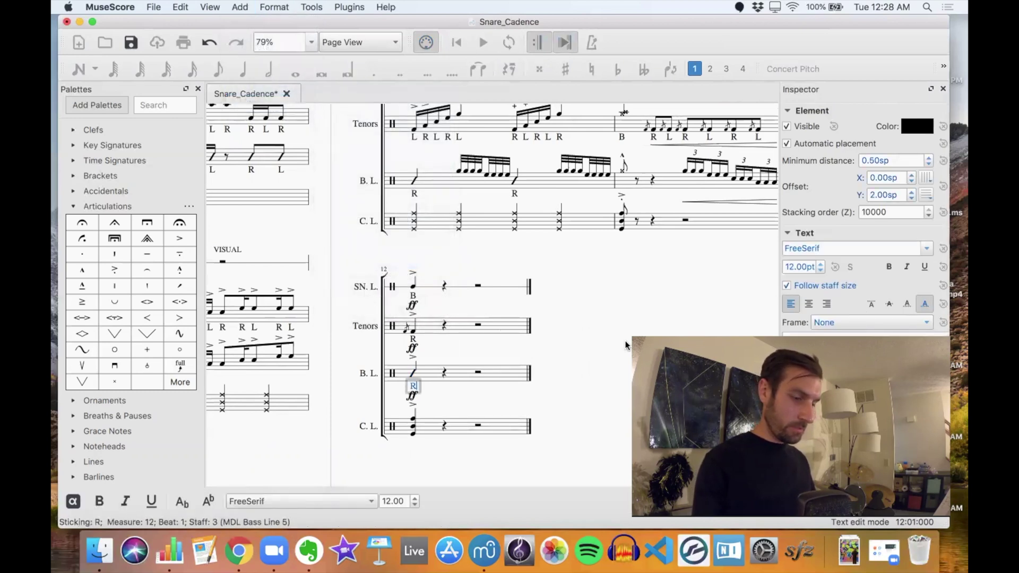
left_click(626, 341)
scroll(498, 373, "down", 3, "ctrl")
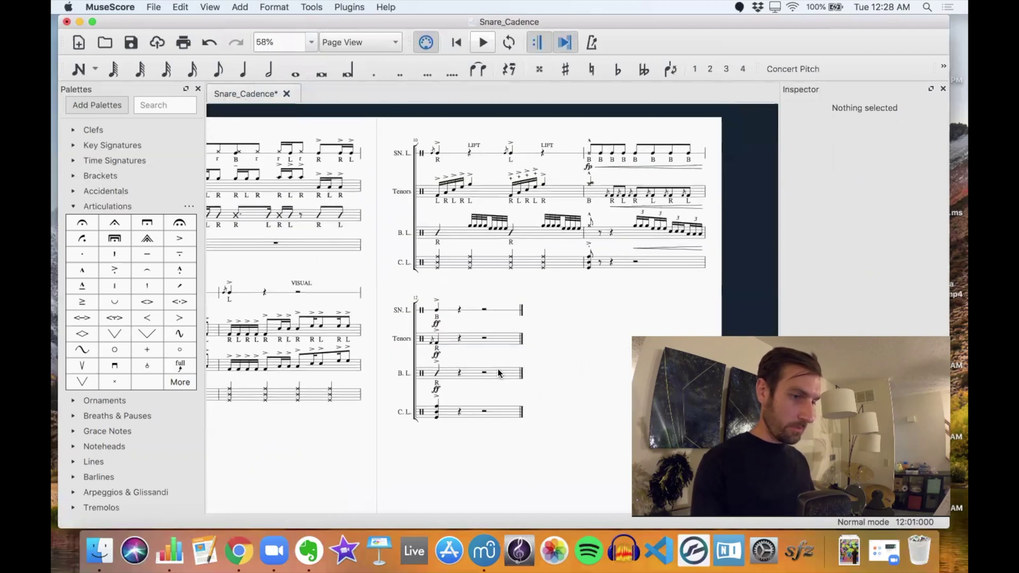
- Select measure 4 across all four staves and add a start repeat barline to it
scroll(498, 373, "left", 5)
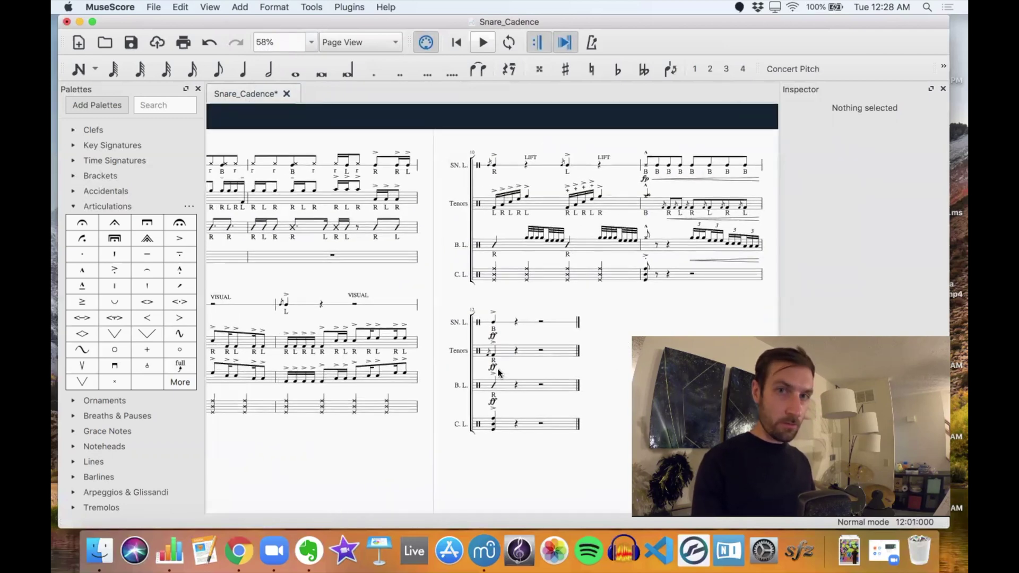
scroll(311, 317, "left", 10)
scroll(310, 316, "up", 2)
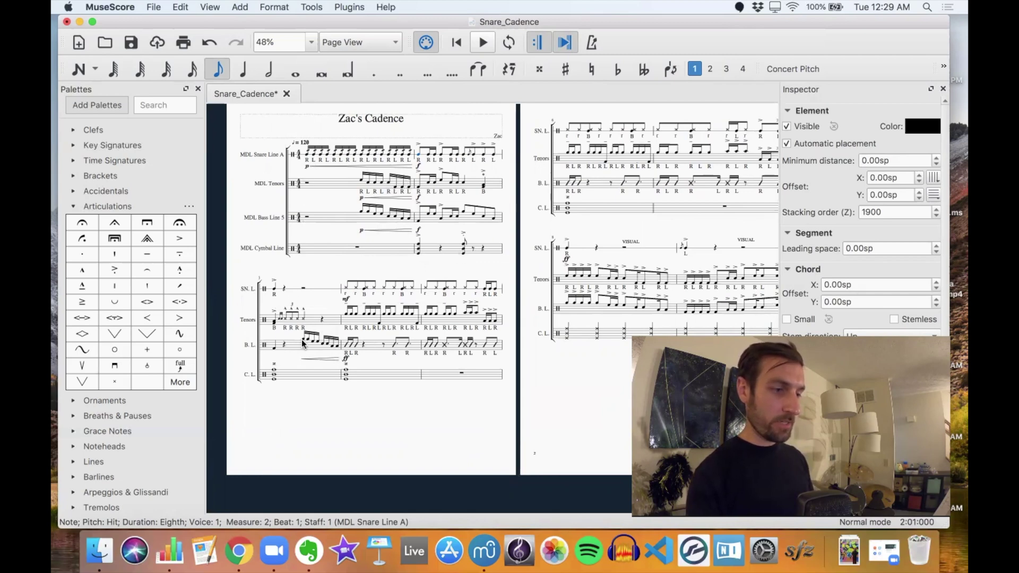
scroll(347, 292, "right", 5)
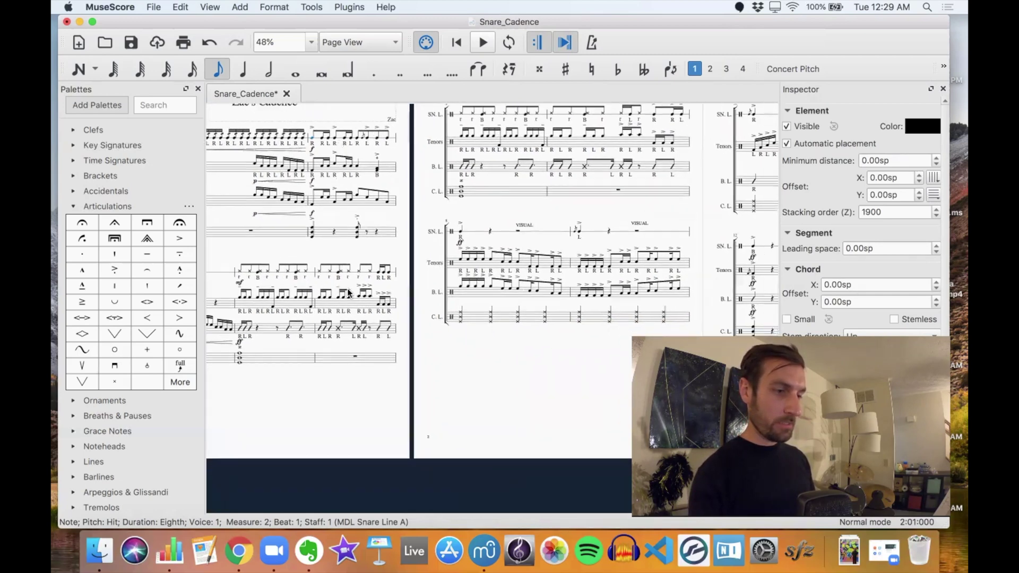
scroll(489, 185, "left", 5)
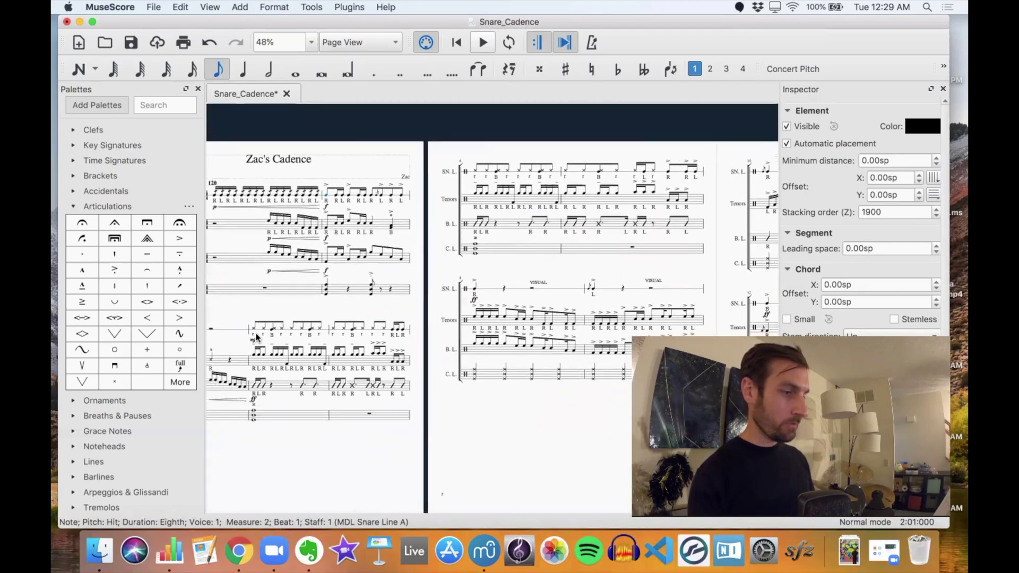
key("ctrl+Right")
key("ctrl+Right")
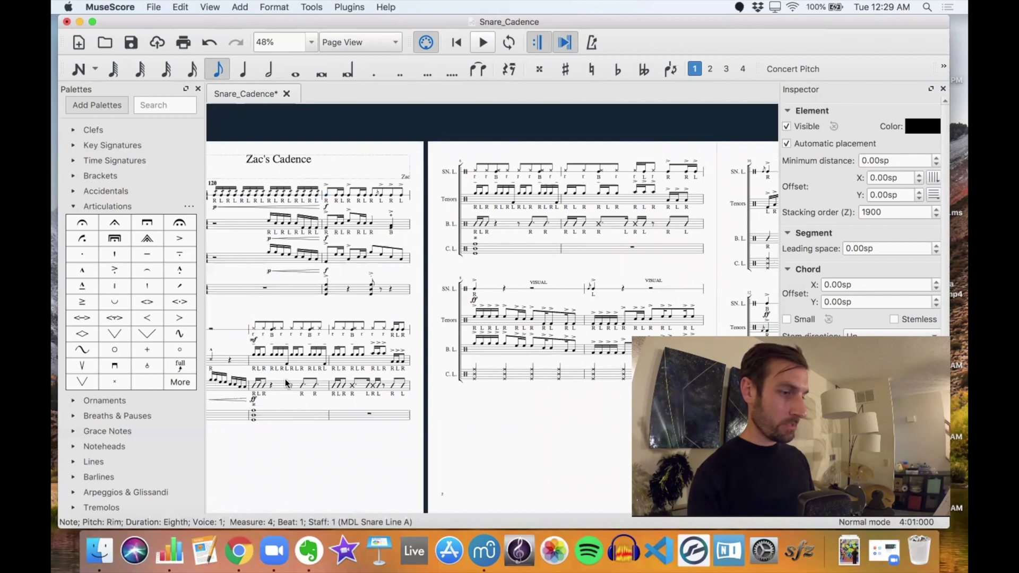
left_click(295, 417, "shift")
scroll(289, 420, "left", 2)
scroll(289, 419, "down", 1)
left_click(72, 207)
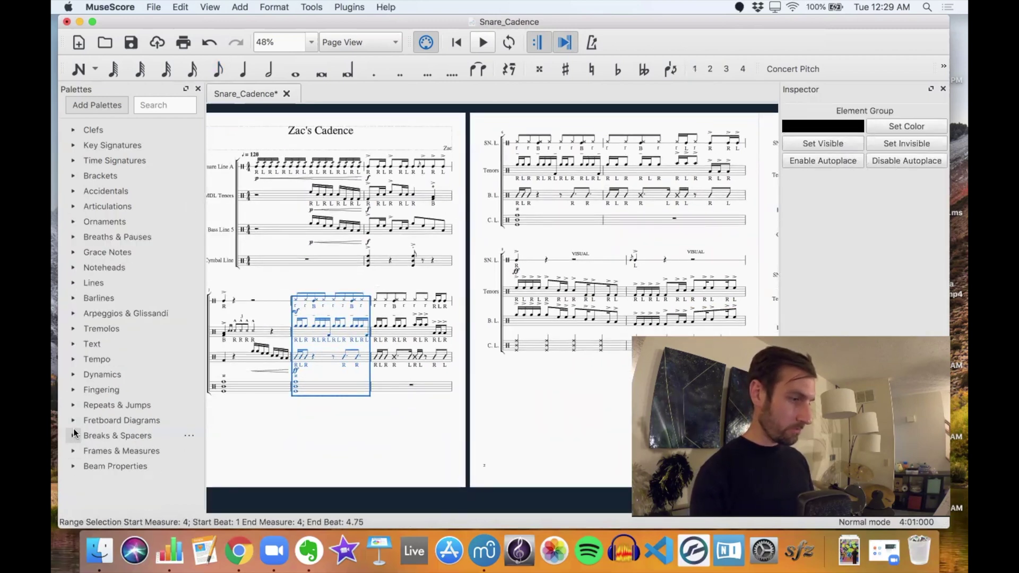
left_click(74, 409)
scroll(99, 416, "down", 5)
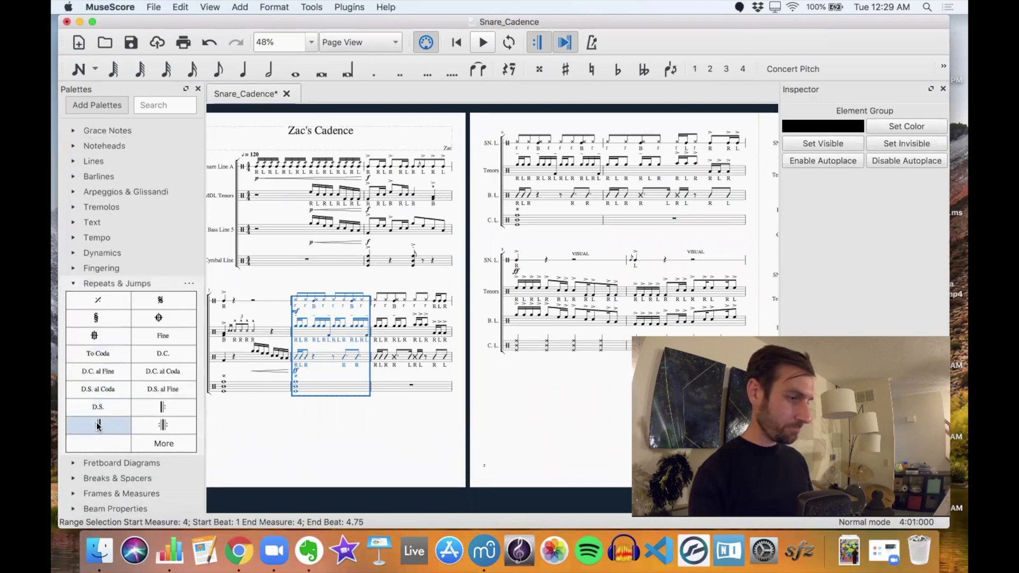
left_click(156, 408)
- Select measure 7 across all four staves and add an end repeat barline to it
scroll(343, 300, "right", 2)
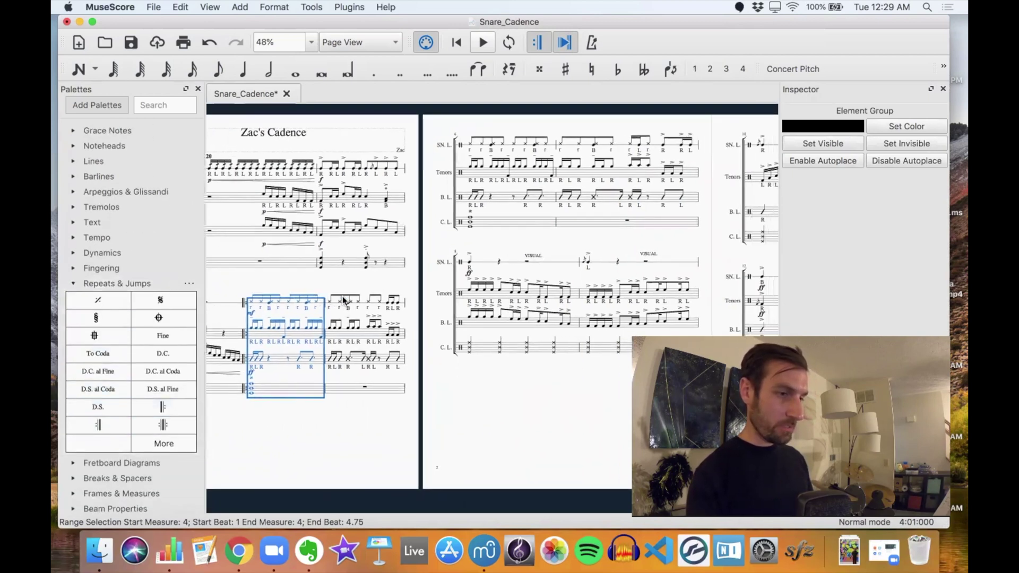
scroll(547, 188, "right", 2)
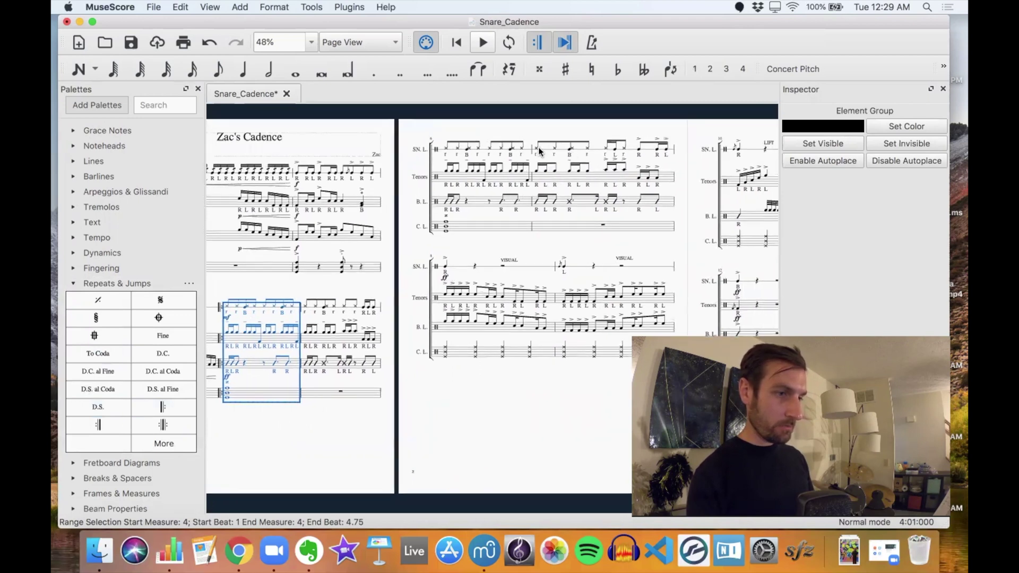
left_click(539, 151)
left_click(642, 231, "shift")
left_click(99, 425)
left_click(489, 418)
scroll(489, 418, "right", 1)
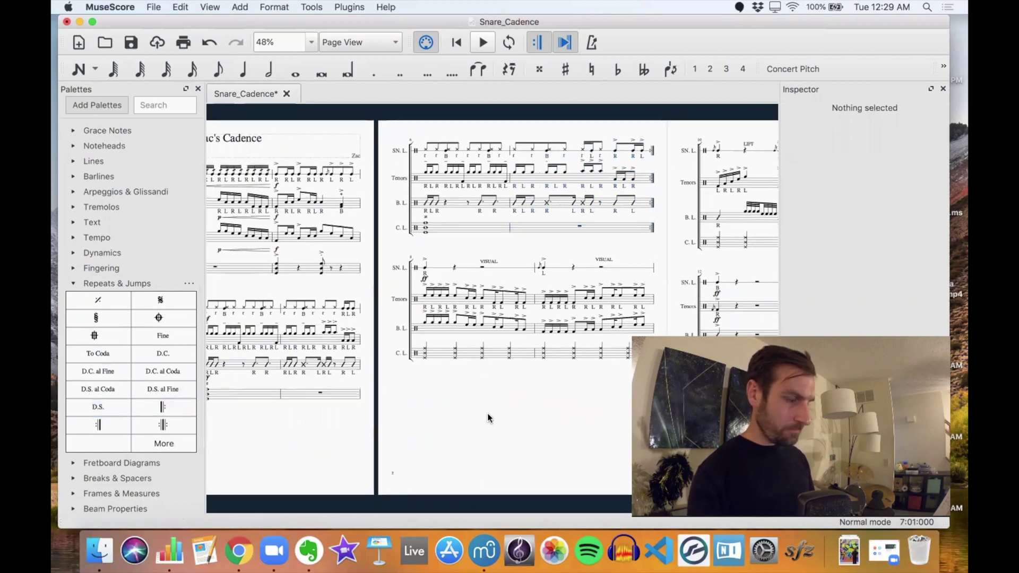
- Select measure 2 across all four staves and add a Segno marker to it
scroll(490, 418, "left", 3)
scroll(489, 418, "down", 1)
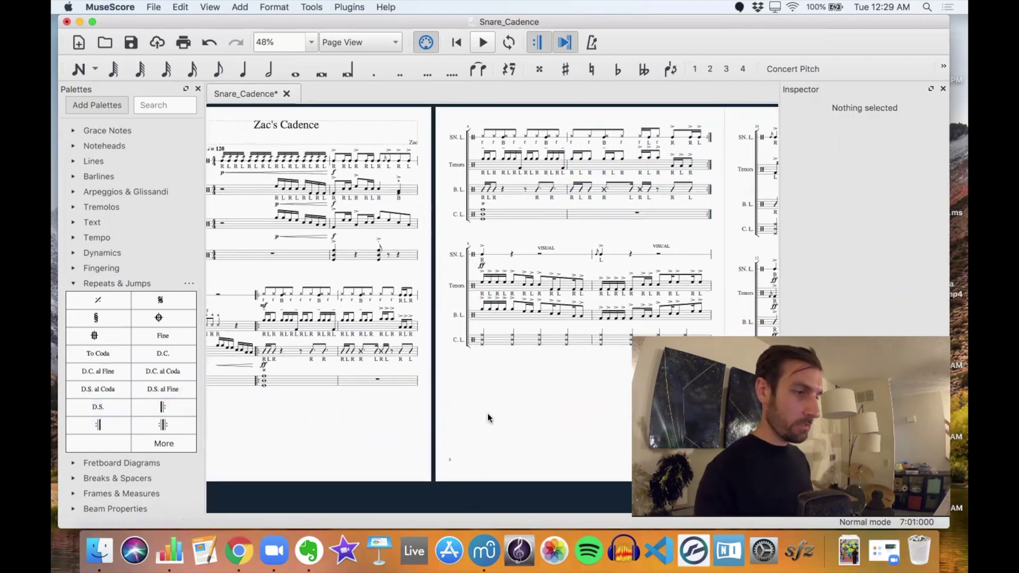
scroll(489, 418, "left", 1)
scroll(489, 418, "up", 1)
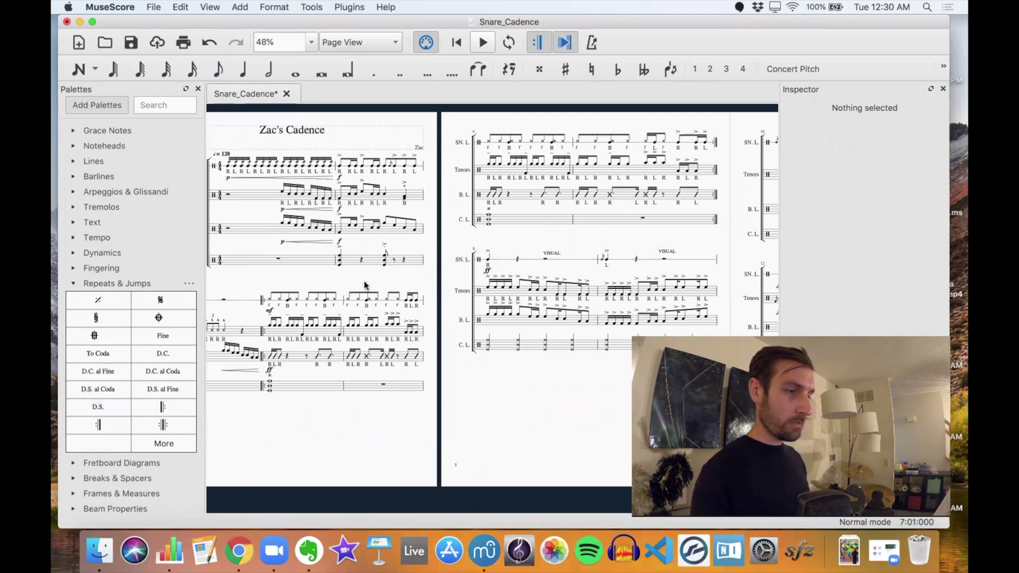
left_click(340, 169)
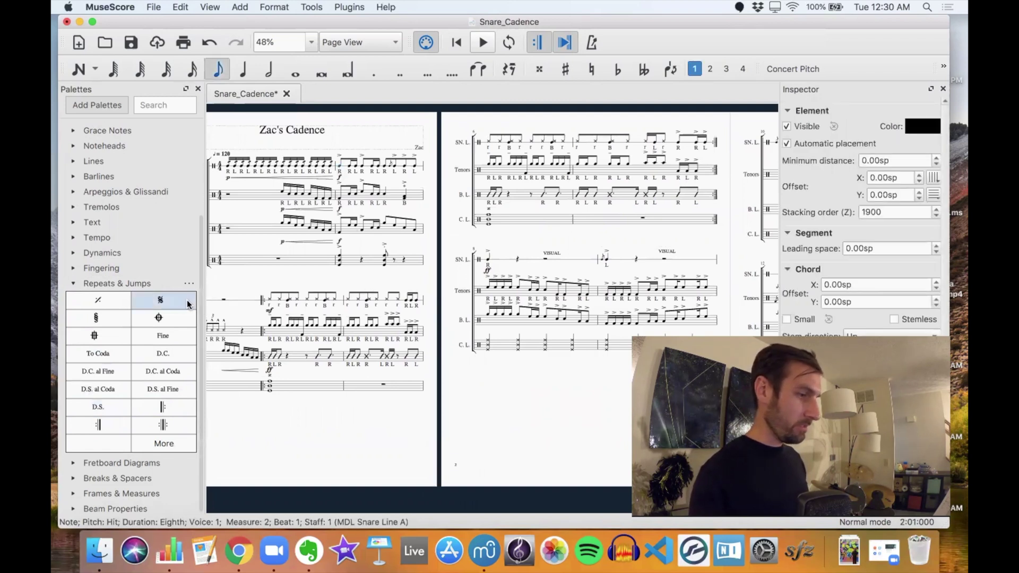
left_click(403, 260, "shift")
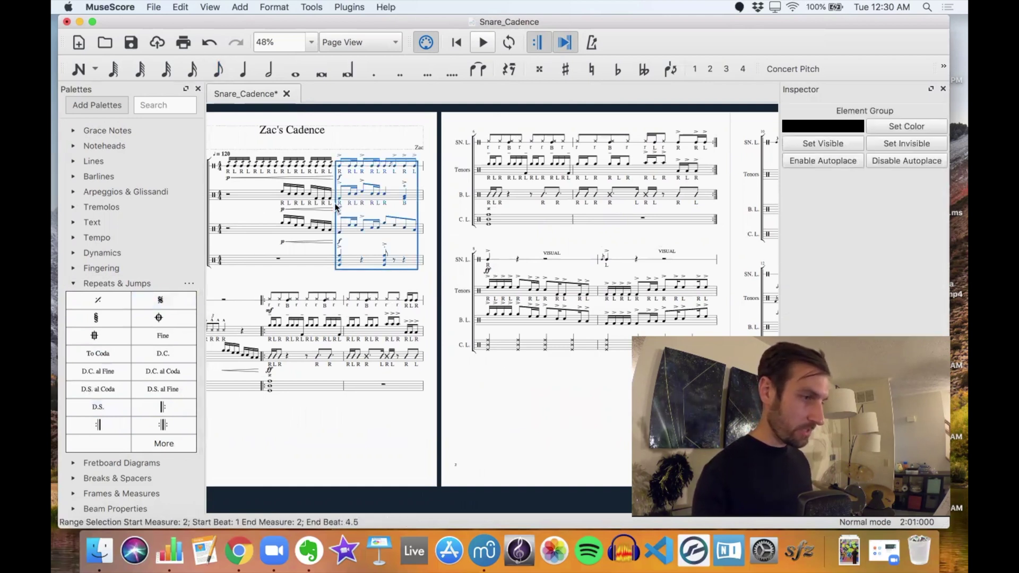
left_click(168, 300)
- Select measure 11 across all four staves and add a D.S. jump to it
scroll(443, 322, "right", 10)
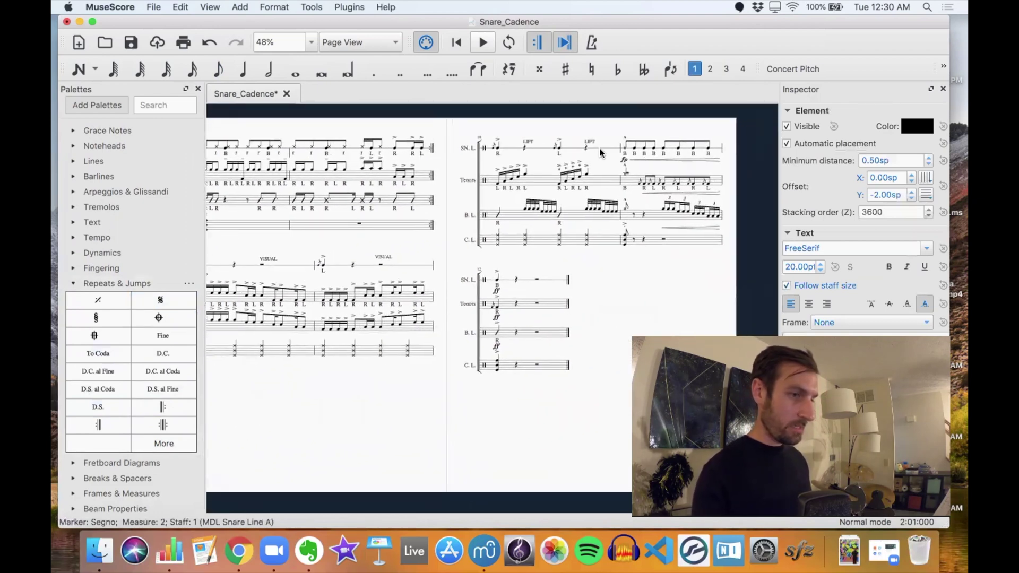
left_click(624, 150)
left_click(706, 247, "shift")
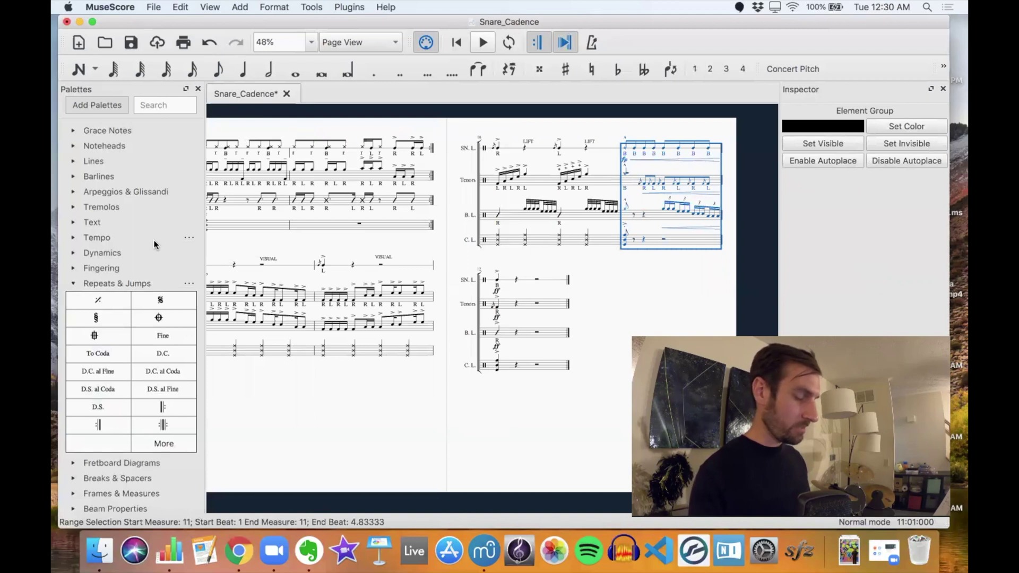
left_click(96, 407)
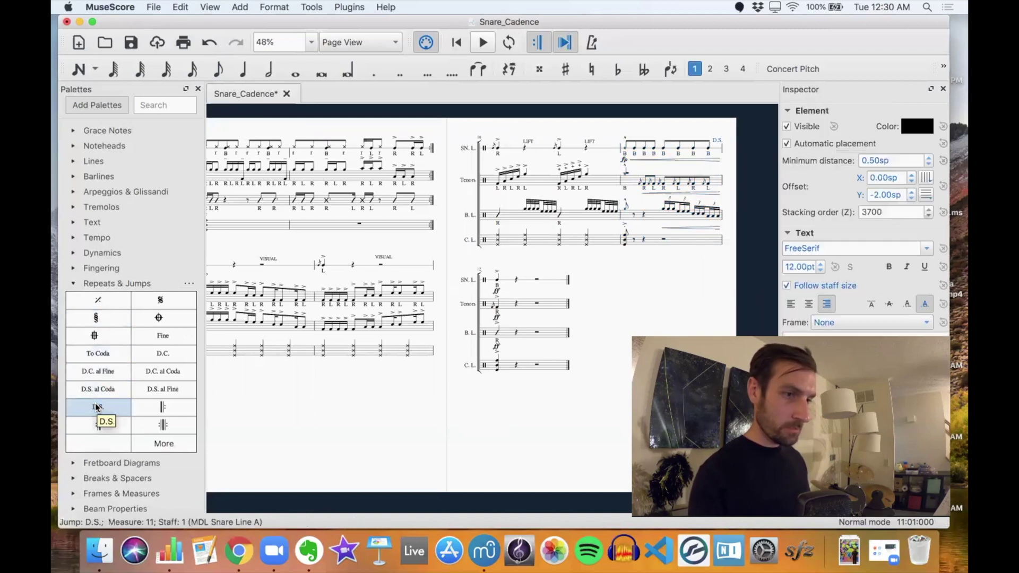
- Select measure 11 across all four staves and add a double barline to it
left_click(625, 153)
left_click(705, 242, "shift")
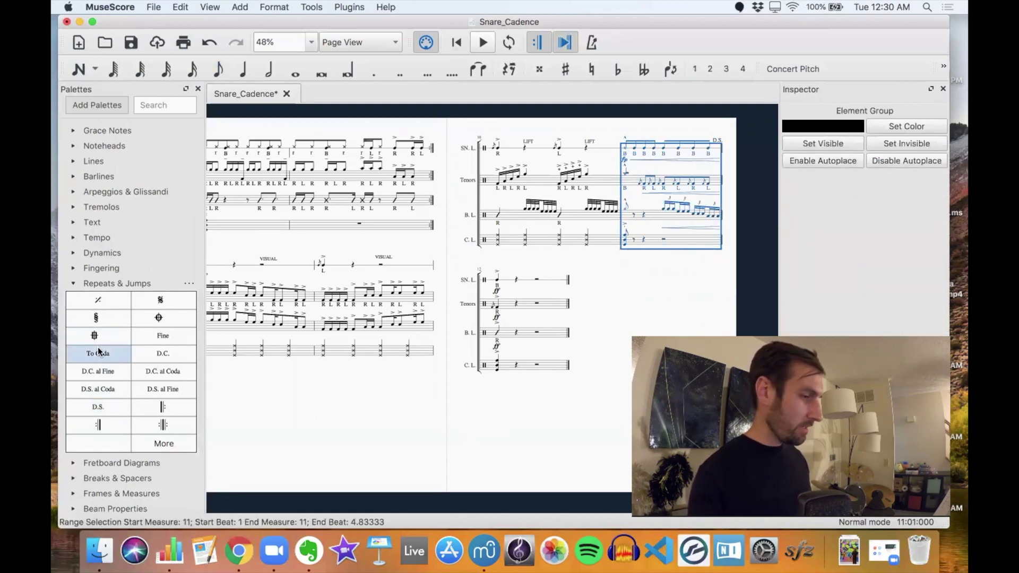
left_click(73, 284)
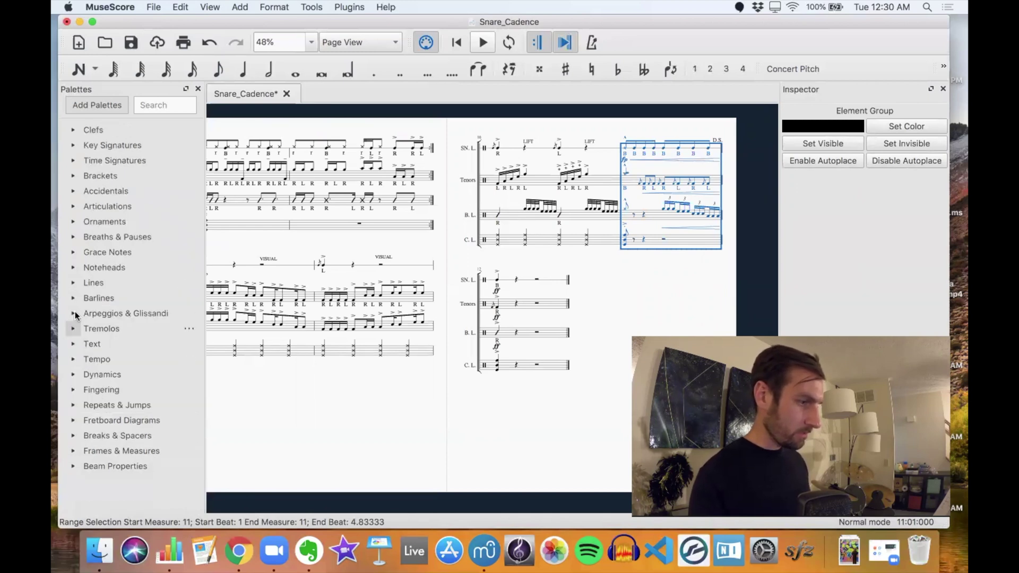
left_click(73, 298)
left_click(111, 319)
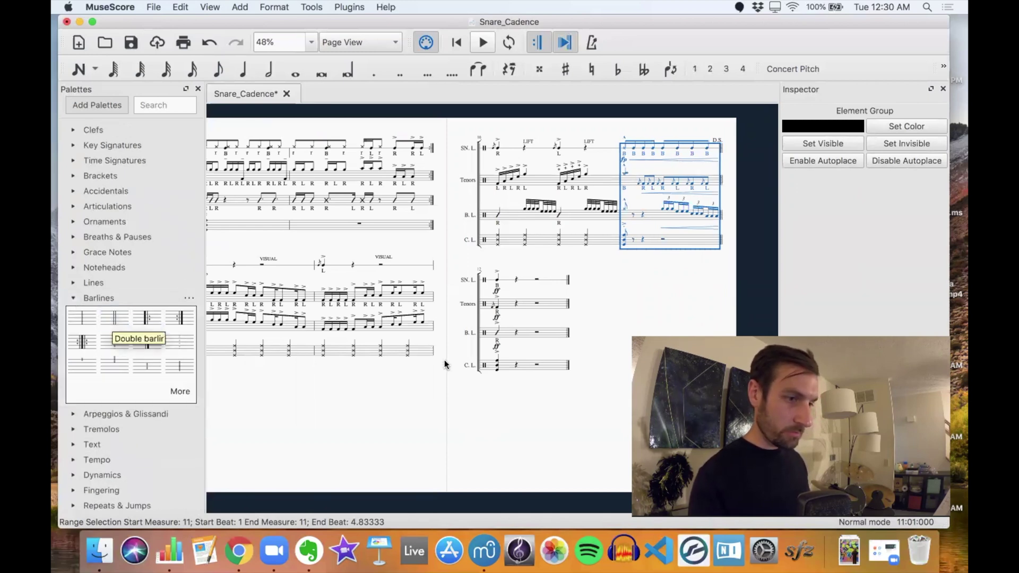
key("Escape")
- Examine the barlines, repeats and jump markings from the final measures back to the opening of the score
scroll(664, 242, "up", 5)
scroll(671, 223, "up", 3)
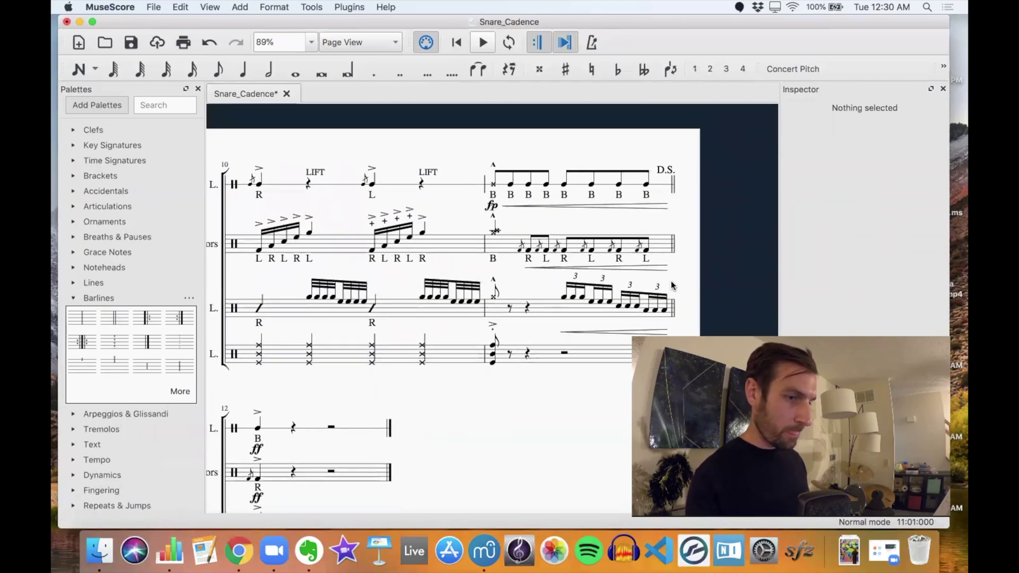
scroll(672, 285, "down", 2)
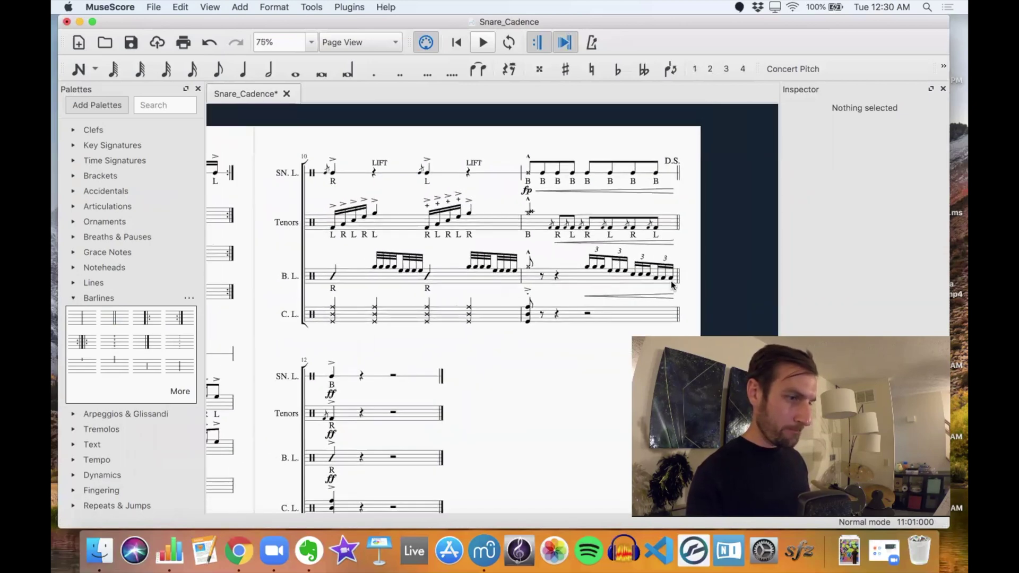
scroll(671, 285, "left", 3)
scroll(671, 285, "down", 2)
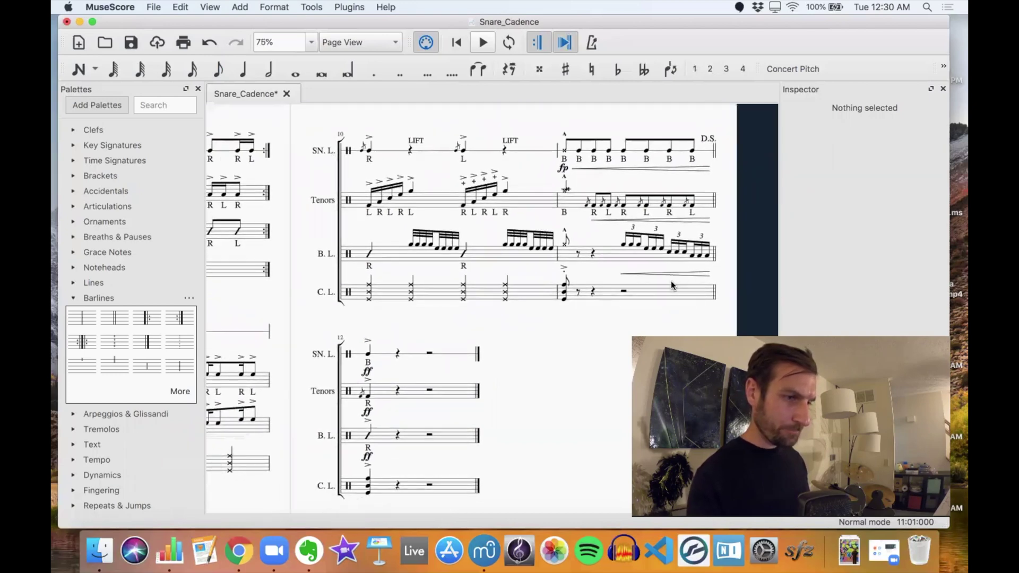
scroll(671, 285, "down", 2)
scroll(671, 285, "left", 2)
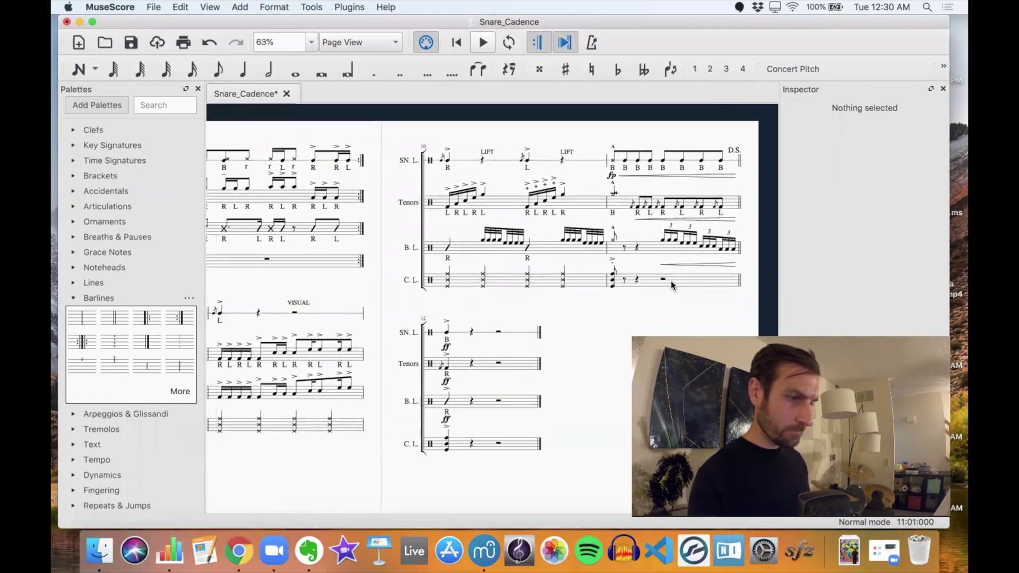
scroll(671, 285, "up", 1)
scroll(671, 286, "left", 4)
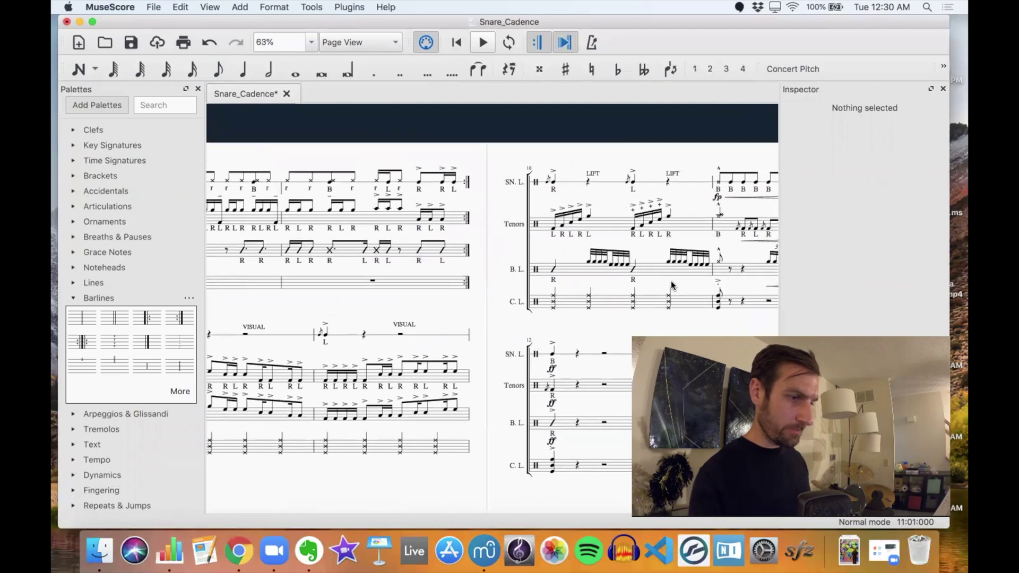
scroll(670, 285, "left", 4)
scroll(670, 285, "left", 1)
scroll(671, 285, "up", 1)
scroll(671, 285, "left", 8)
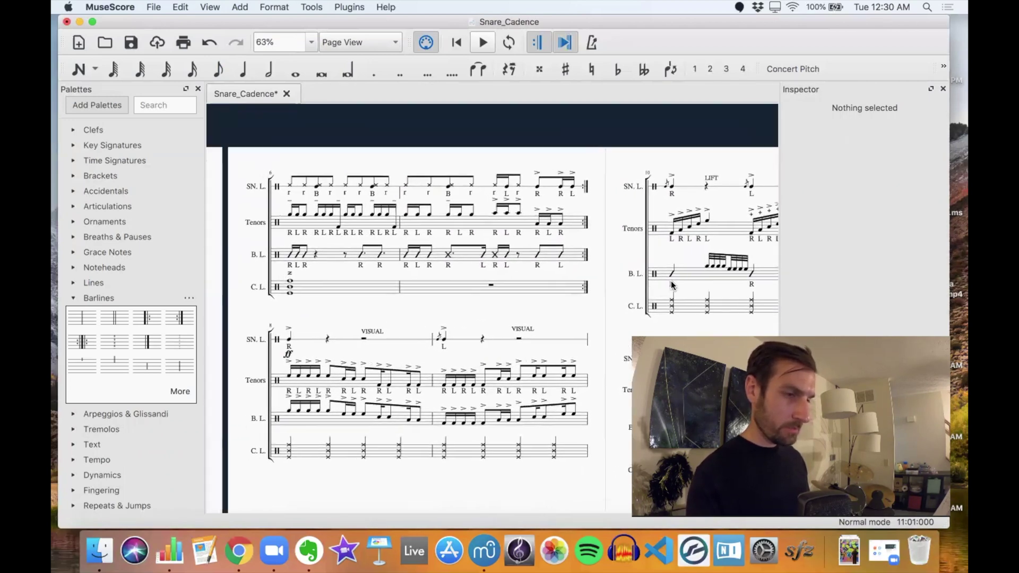
scroll(671, 285, "down", 2)
scroll(671, 285, "left", 5)
scroll(671, 285, "down", 1)
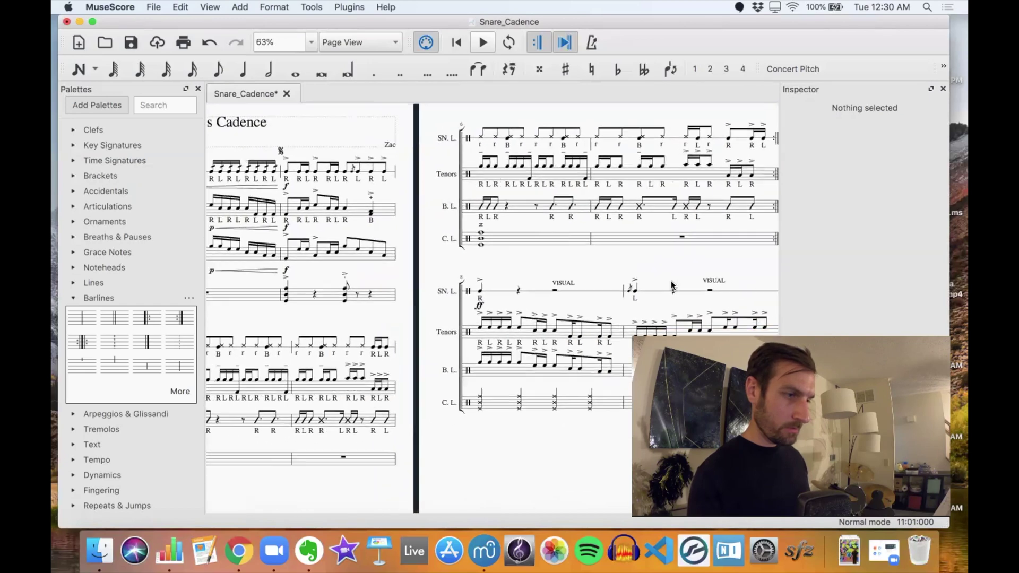
scroll(671, 285, "left", 4)
scroll(671, 285, "up", 1)
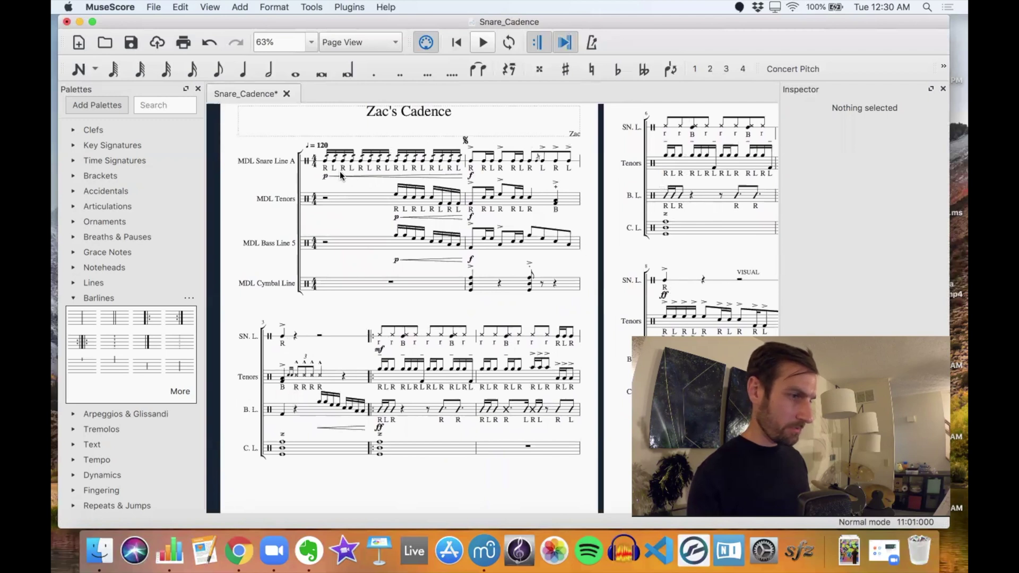
- Play back the cadence from the first snare note of measure 1, and stop the playback once it has been heard
left_click(325, 163)
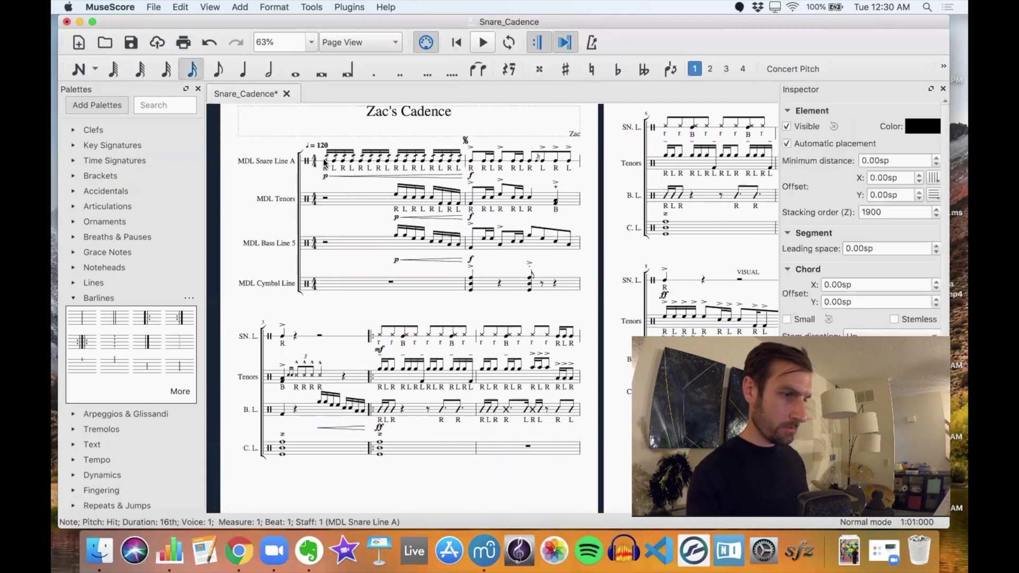
key("space")
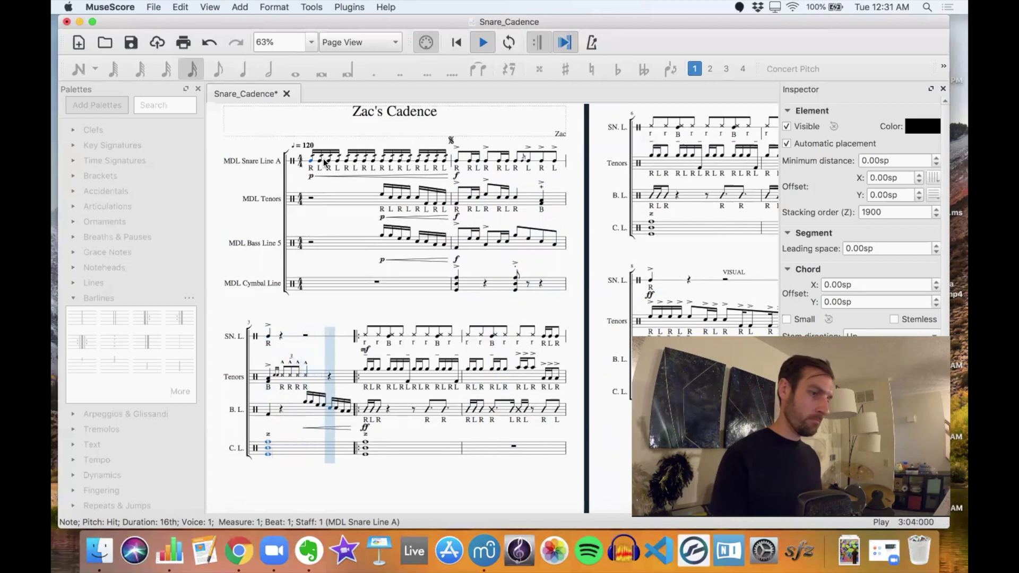
key("space")
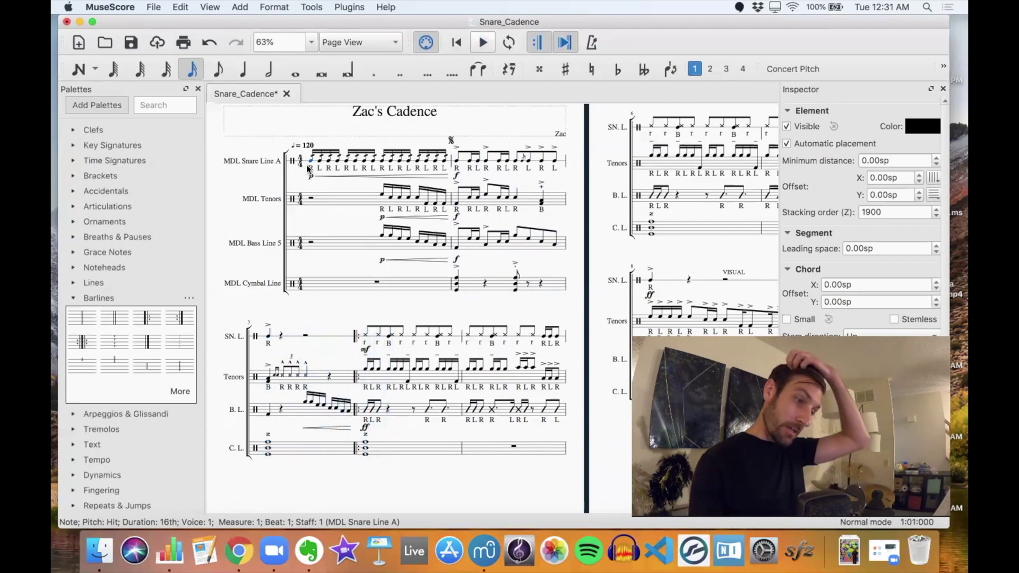
- Add an mf dynamic to the first tenor note of measure 4
left_click(367, 368)
scroll(363, 369, "up", 5)
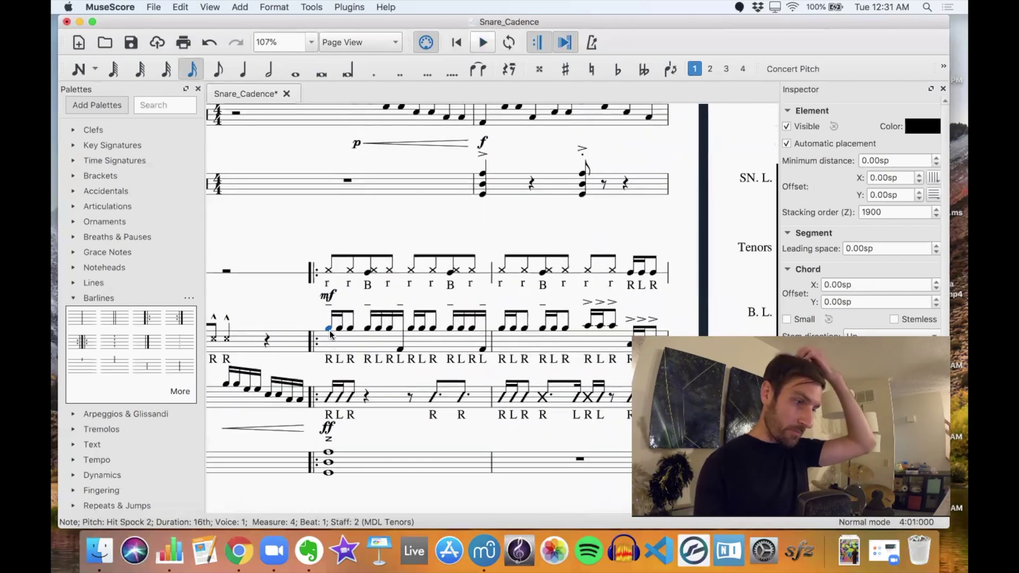
left_click(73, 298)
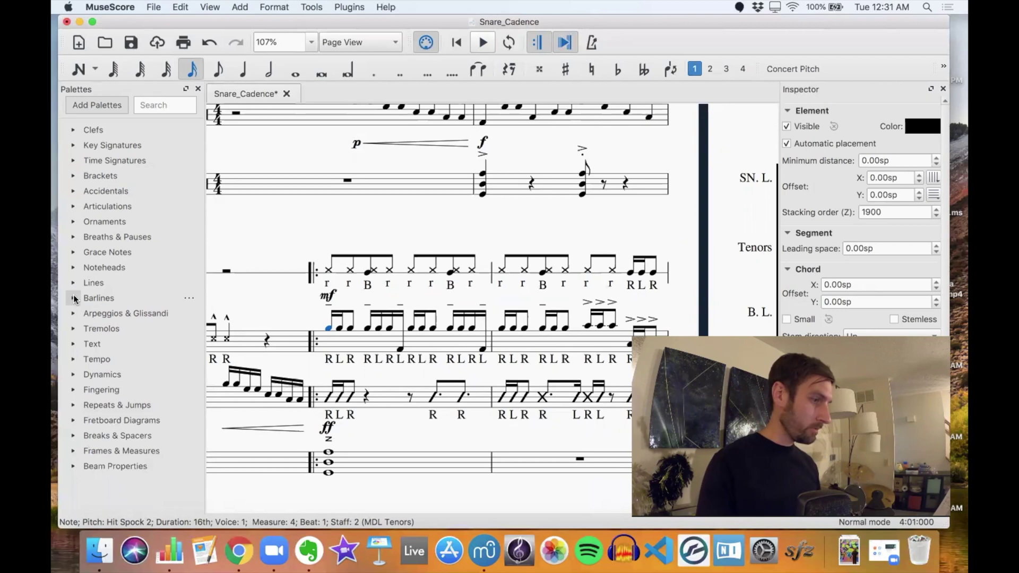
left_click(74, 374)
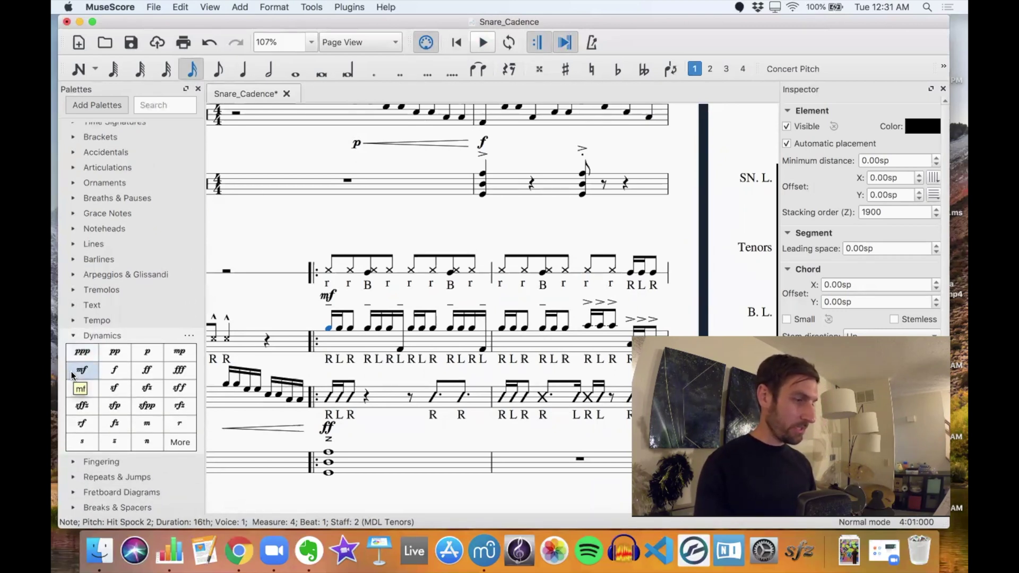
left_click(81, 370)
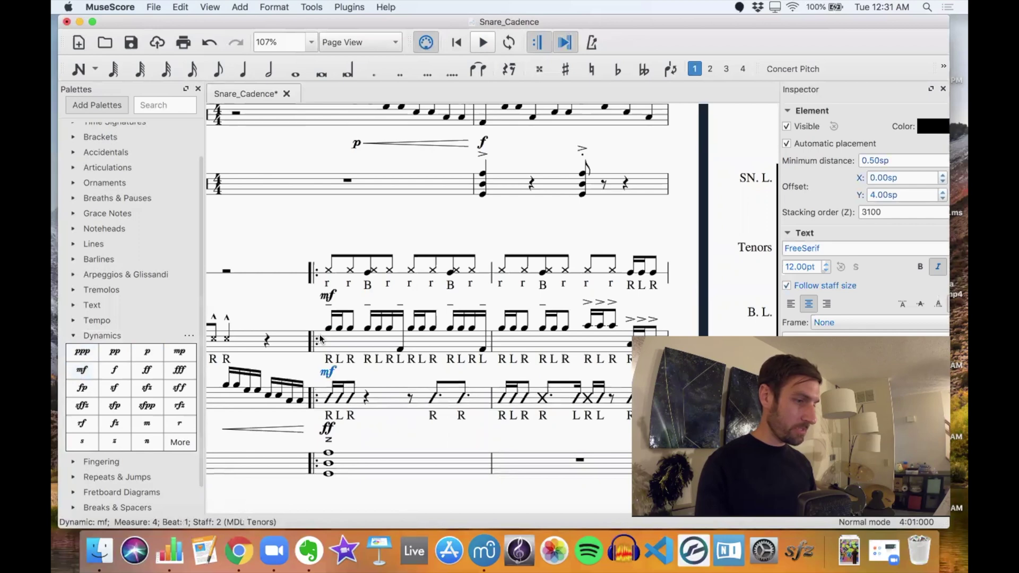
- Add an ff dynamic to the first note of measure 8 in both the tenor and bass line staves
scroll(319, 335, "down", 4)
scroll(320, 338, "up", 3)
scroll(319, 338, "right", 5)
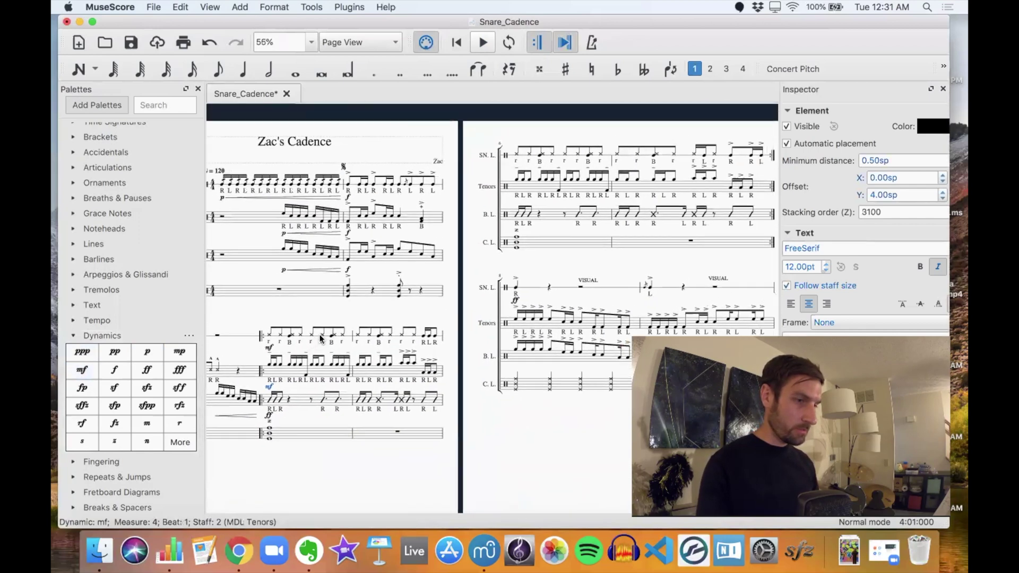
scroll(319, 337, "right", 3)
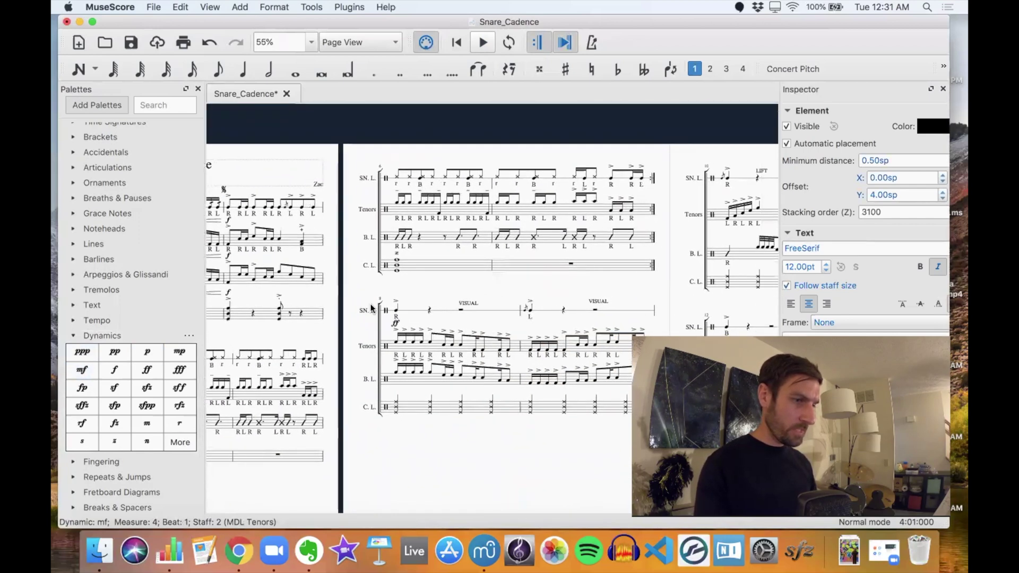
left_click(395, 339)
scroll(395, 342, "right", 6)
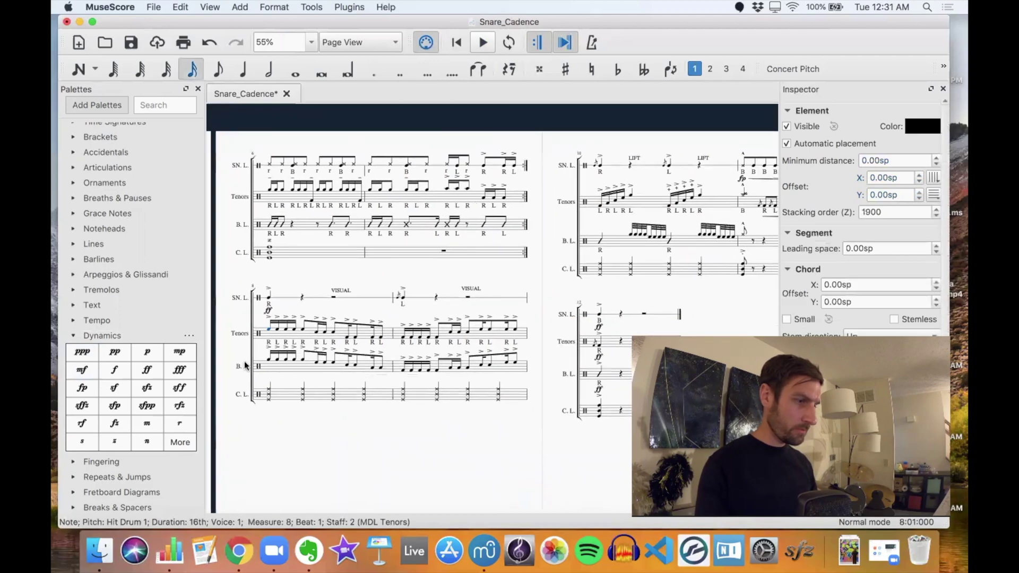
left_click(154, 372)
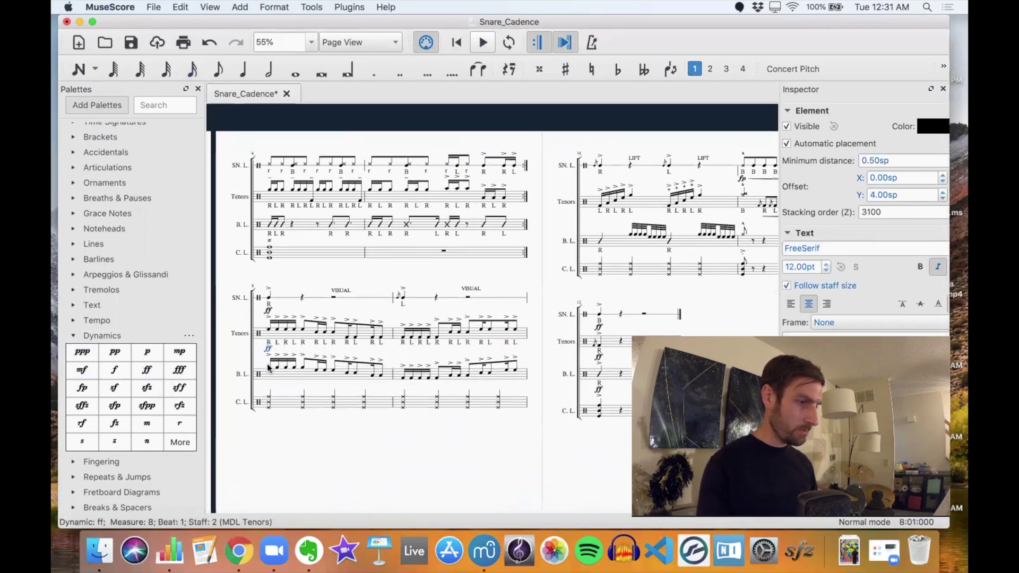
left_click(268, 367)
left_click(148, 370)
- Add an fp dynamic to the first note of measure 11 in both the tenor and bass line staves
scroll(283, 354, "right", 7)
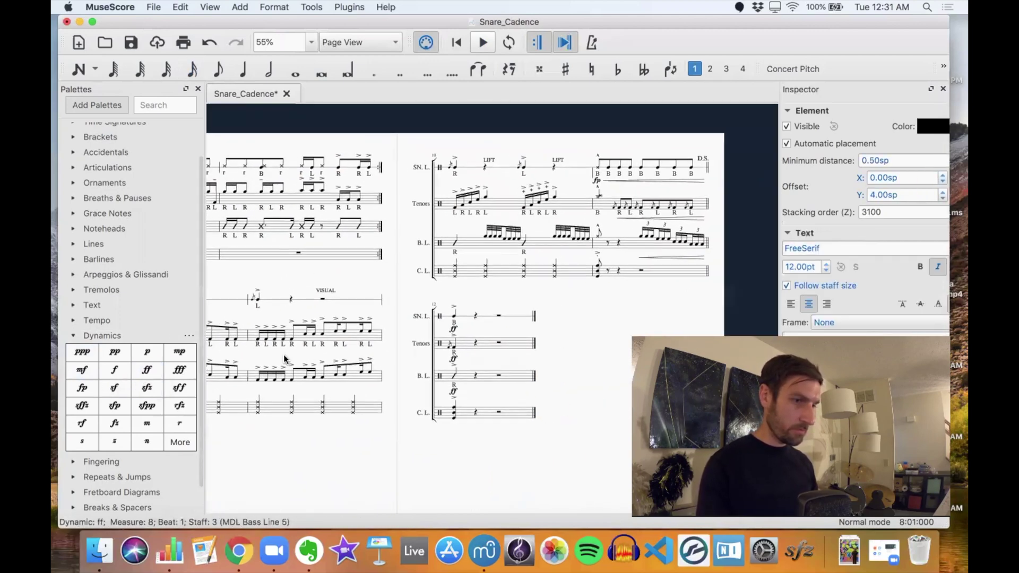
scroll(283, 355, "right", 3)
left_click(528, 203)
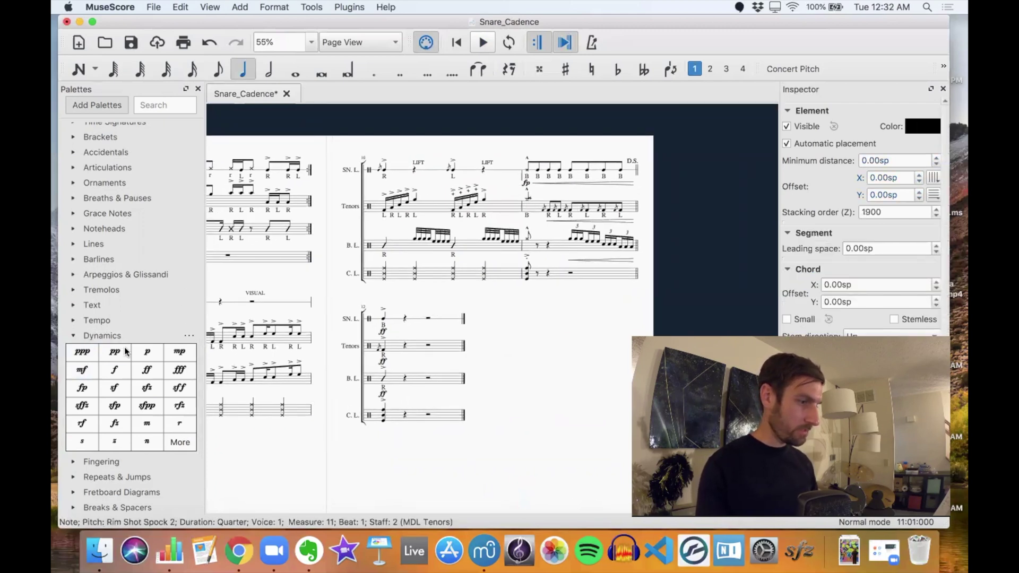
left_click(81, 393)
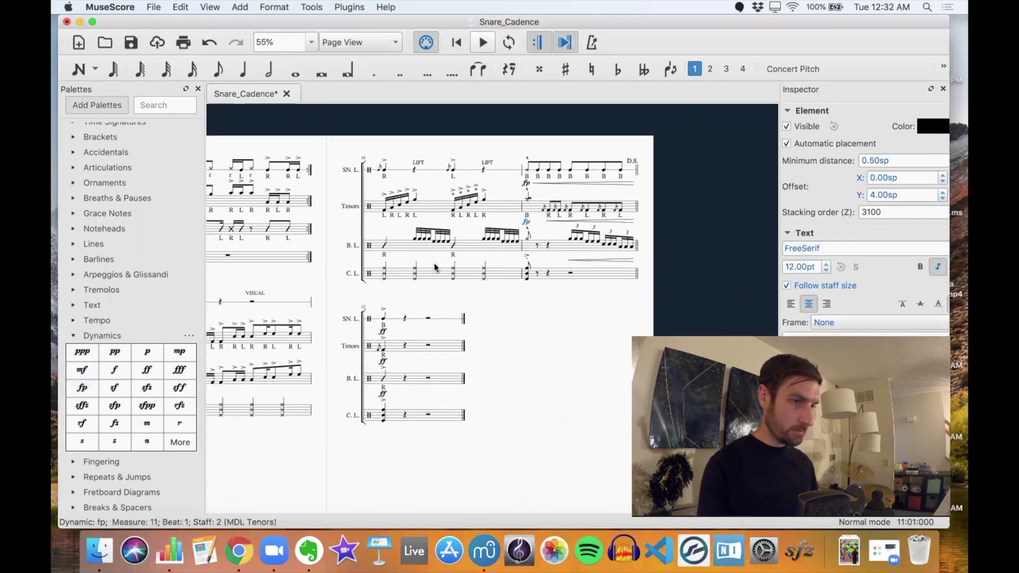
left_click(527, 238)
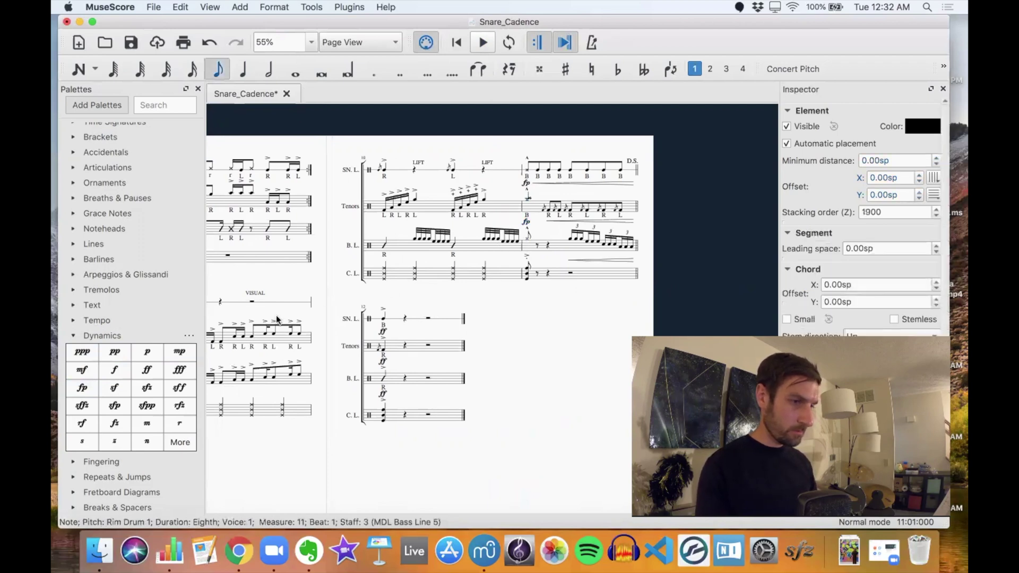
left_click(82, 388)
- Delete the ff dynamics from measure 12 in the snare, tenor and bass line staves
scroll(541, 287, "right", 2)
scroll(541, 286, "down", 1)
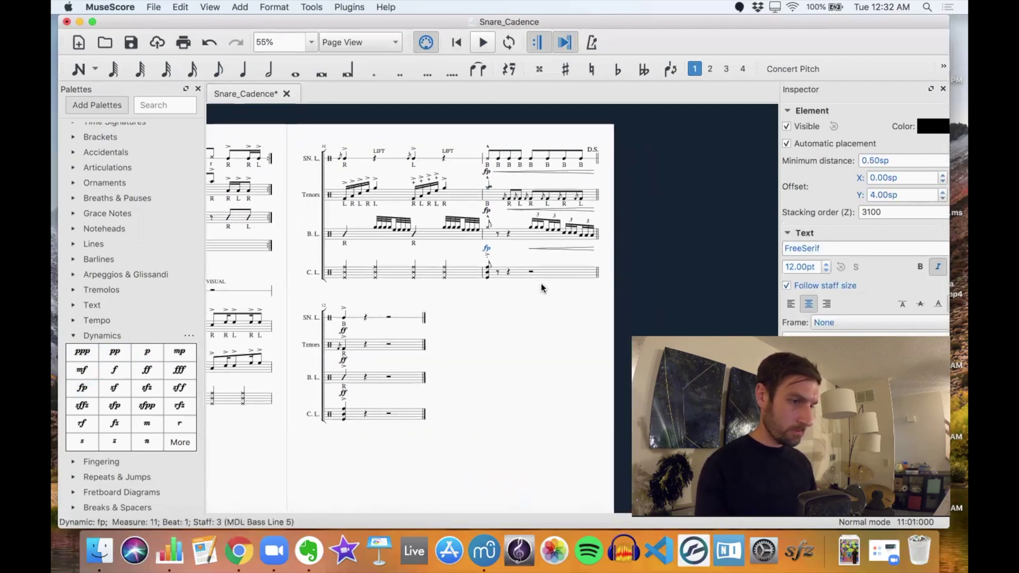
scroll(347, 384, "down", 2)
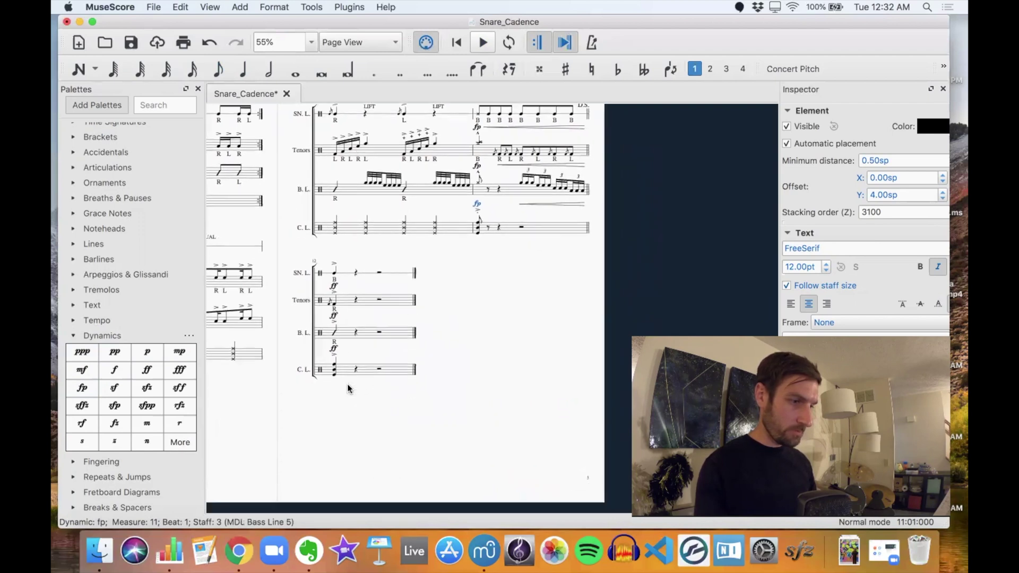
scroll(347, 384, "up", 4)
left_click(339, 256)
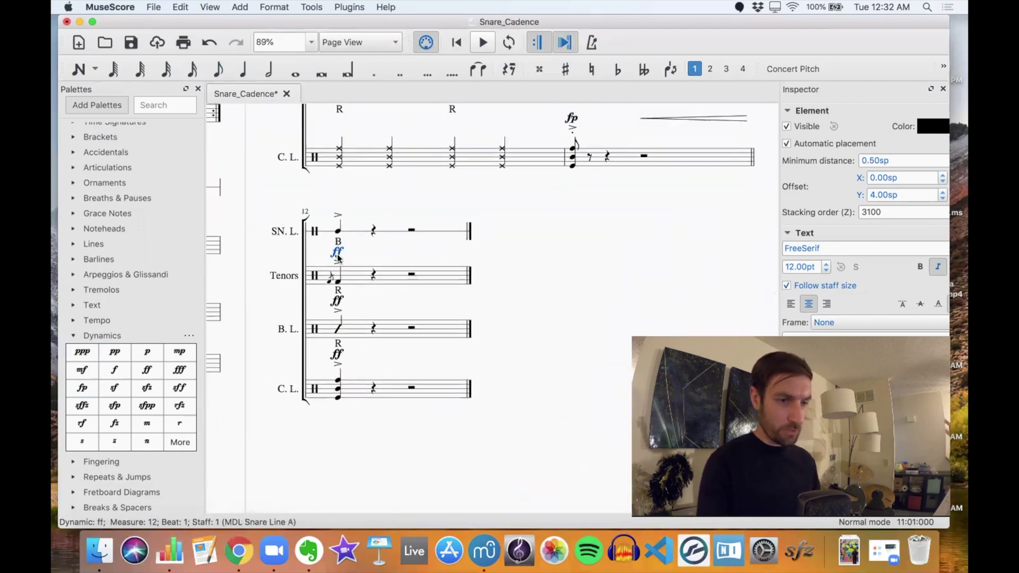
key("Delete")
left_click(338, 293)
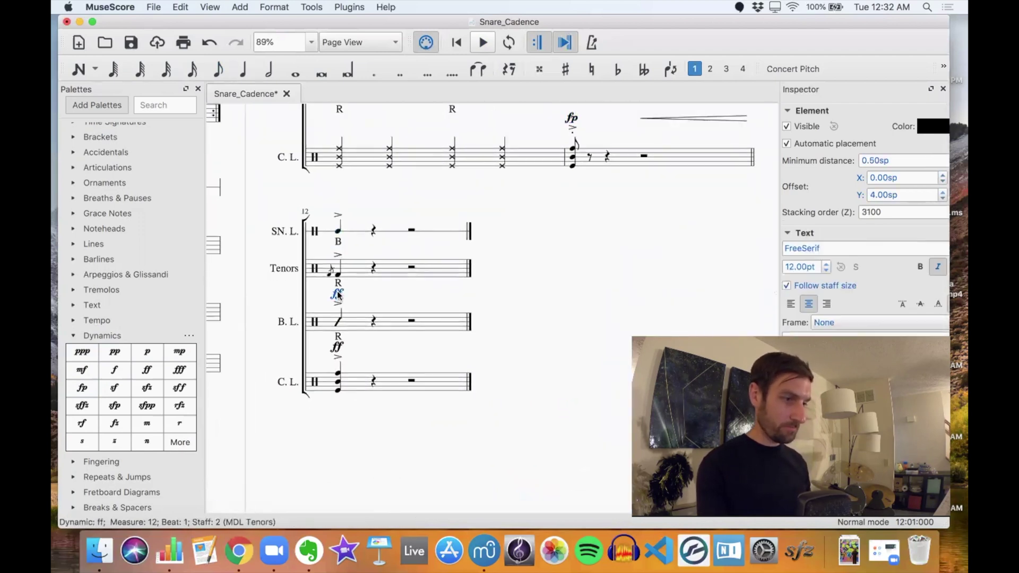
key("Delete")
left_click(341, 339)
key("Delete")
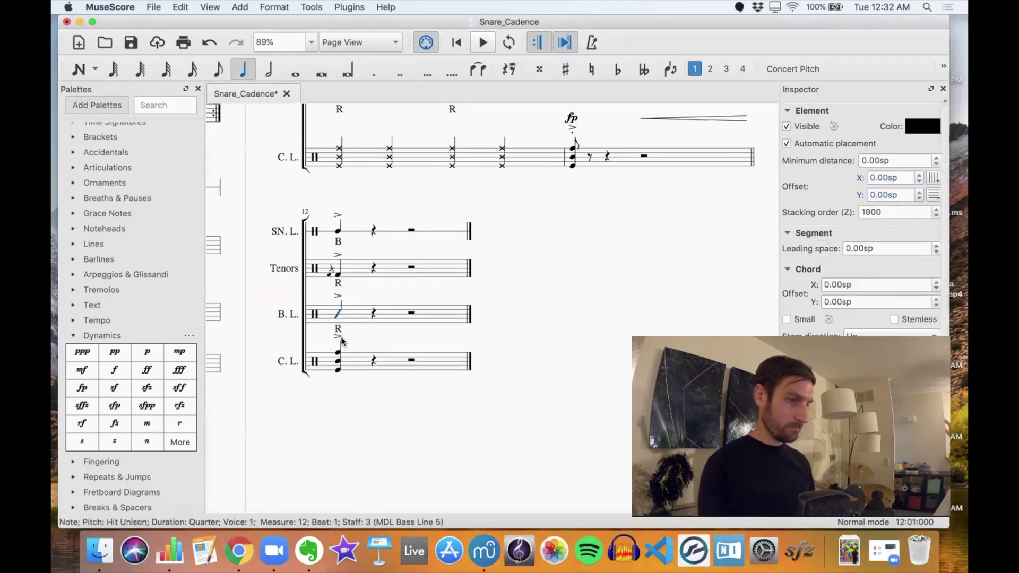
- Select the first beat of measure 12 across all four staves and add an fff dynamic to it
left_click(339, 237)
left_click(338, 232)
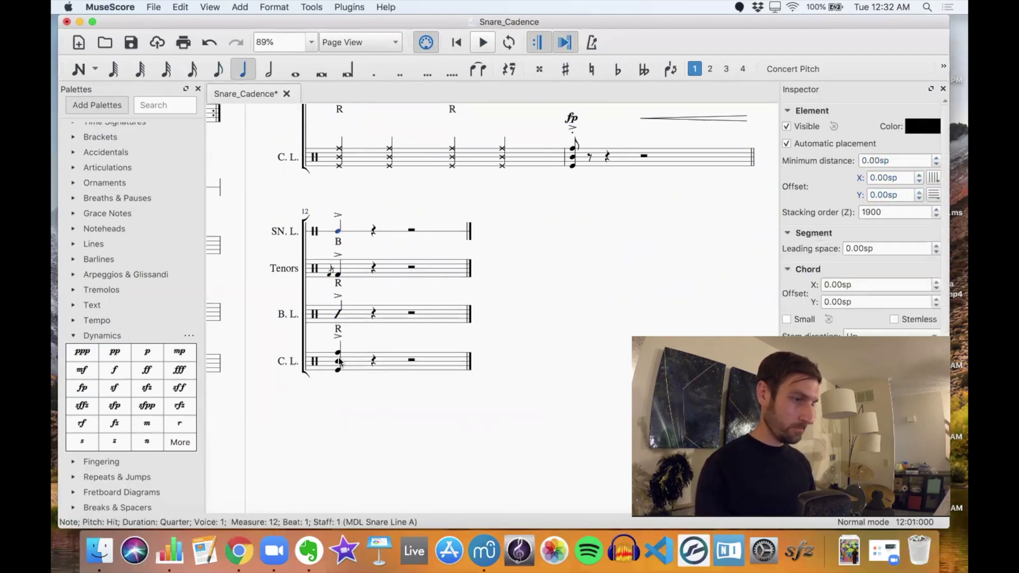
left_click(339, 362, "shift")
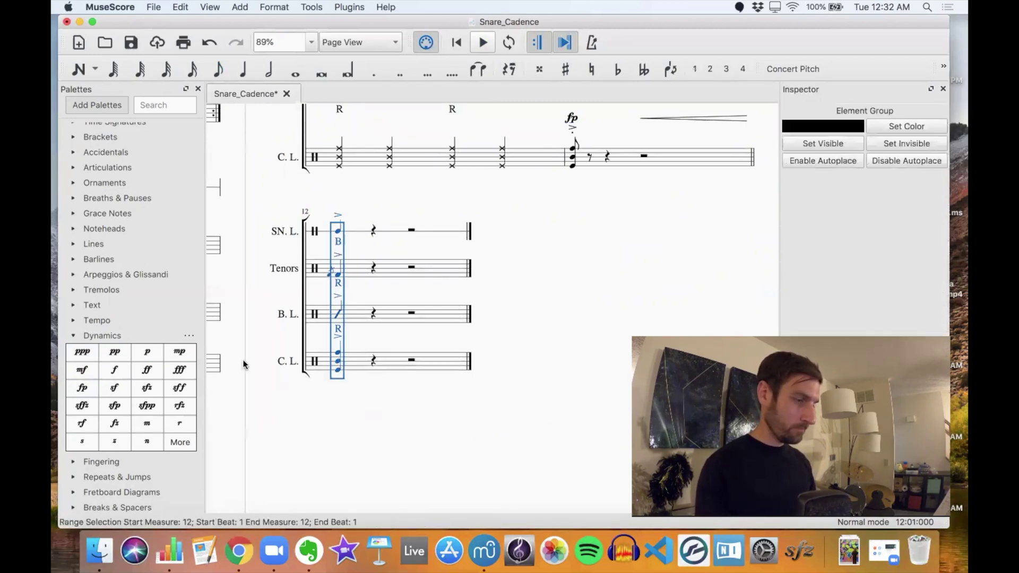
left_click(180, 370)
left_click(429, 413)
- Make the score title on the first page italic and bold
scroll(429, 413, "down", 2)
scroll(429, 413, "down", 2)
scroll(365, 336, "left", 10)
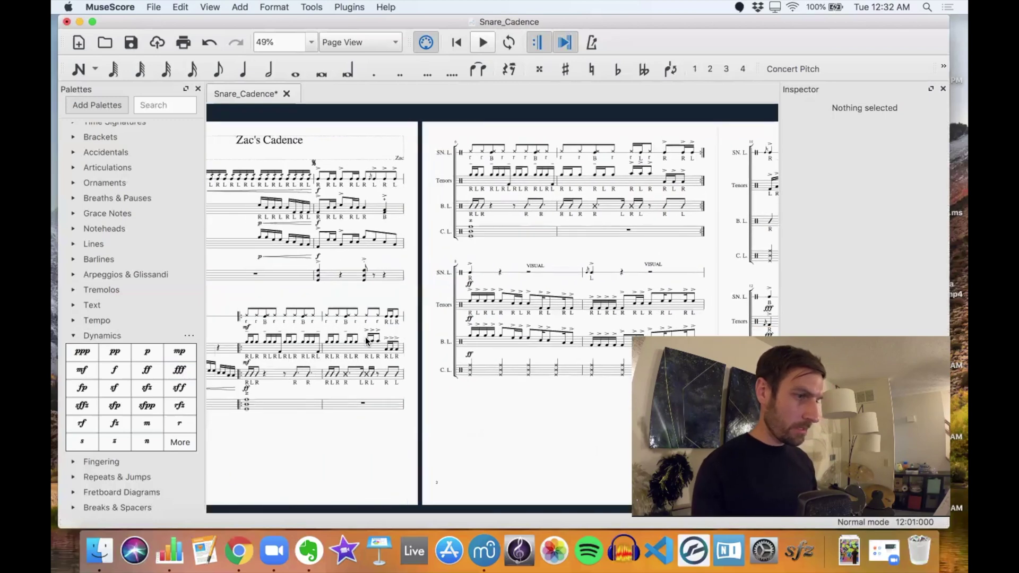
scroll(365, 340, "left", 4)
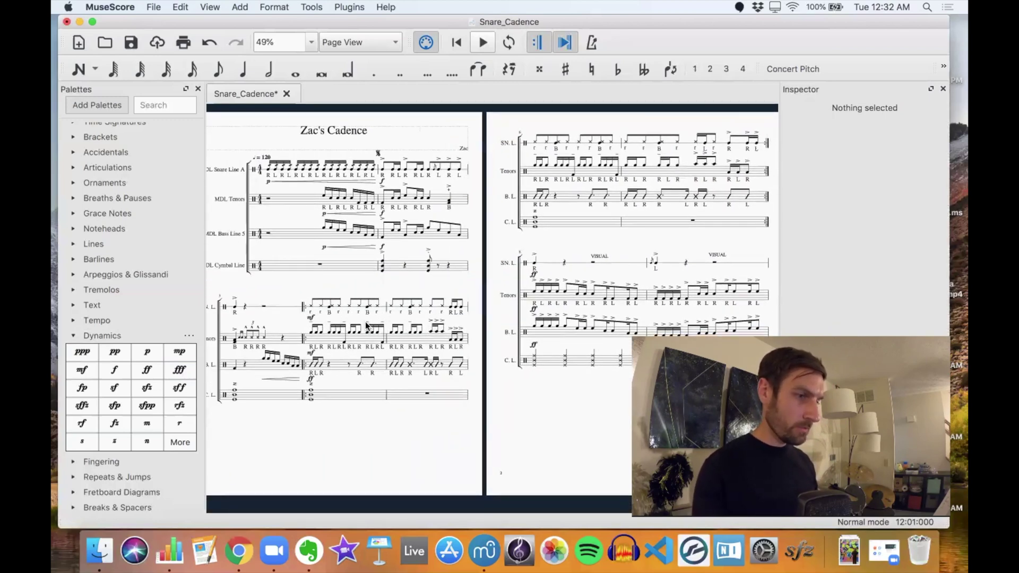
scroll(366, 181, "left", 3)
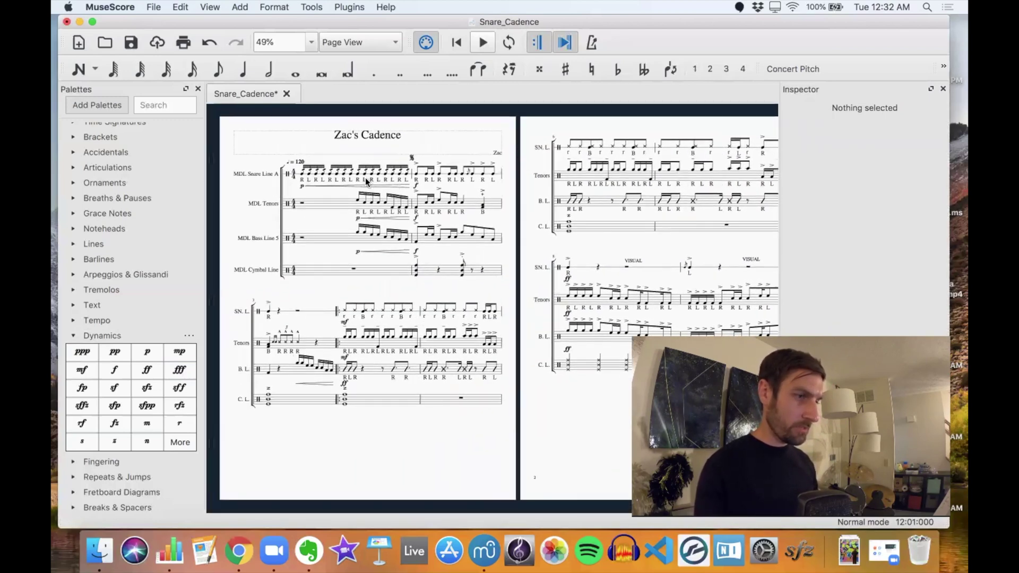
scroll(333, 178, "up", 6)
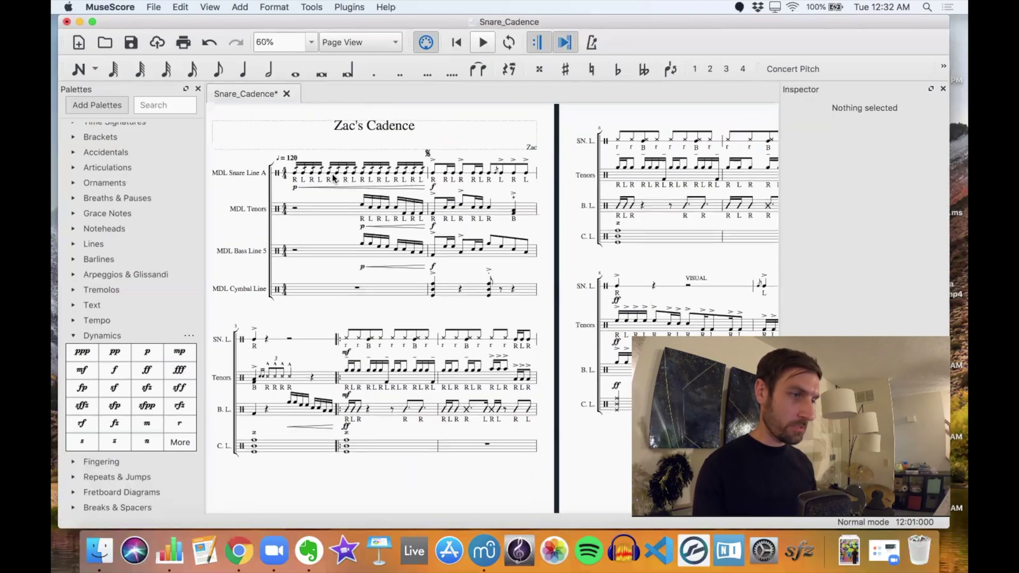
double_click(450, 187)
key("super+a")
scroll(829, 214, "right", 1)
scroll(829, 215, "left", 1)
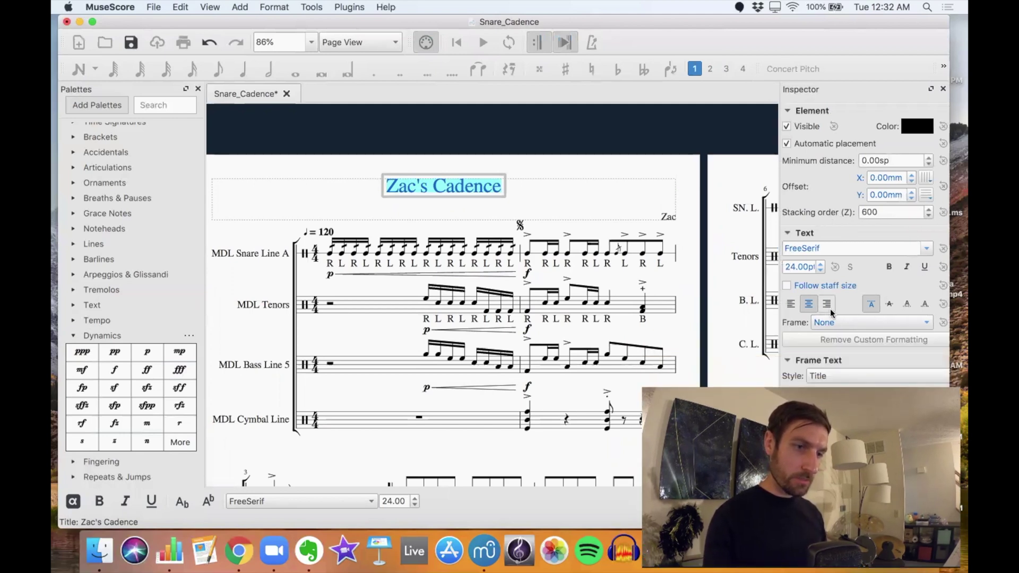
left_click(906, 267)
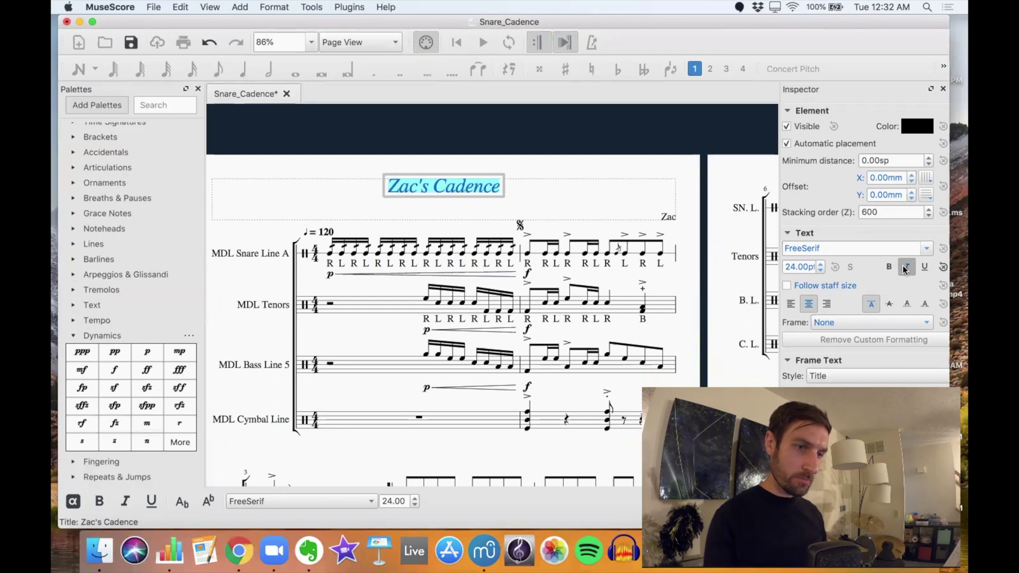
left_click(889, 267)
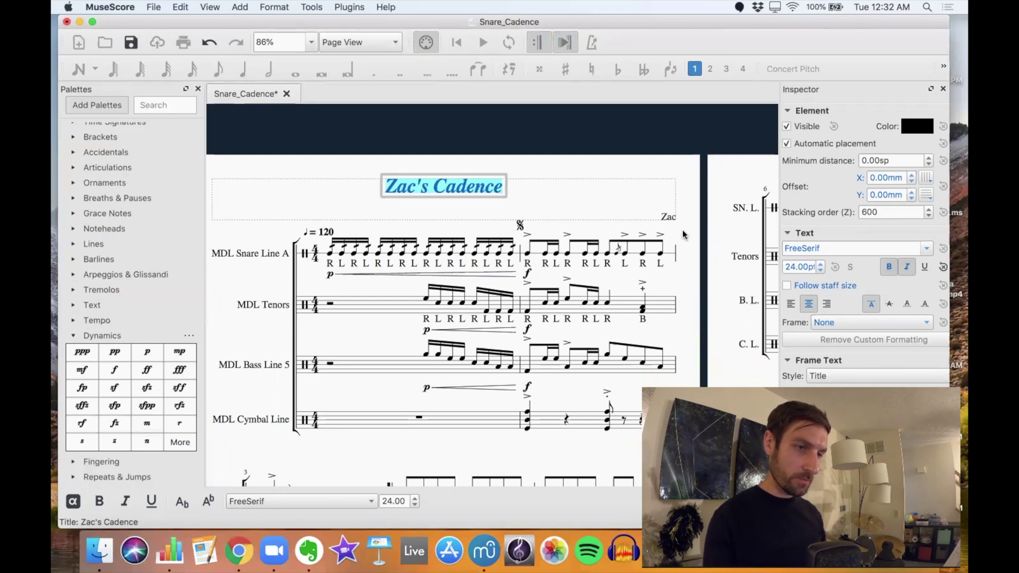
- Increase the title's font size to 30 pt
left_click(821, 263)
left_click(820, 264)
left_click(820, 264)
left_click(821, 264)
left_click(820, 264)
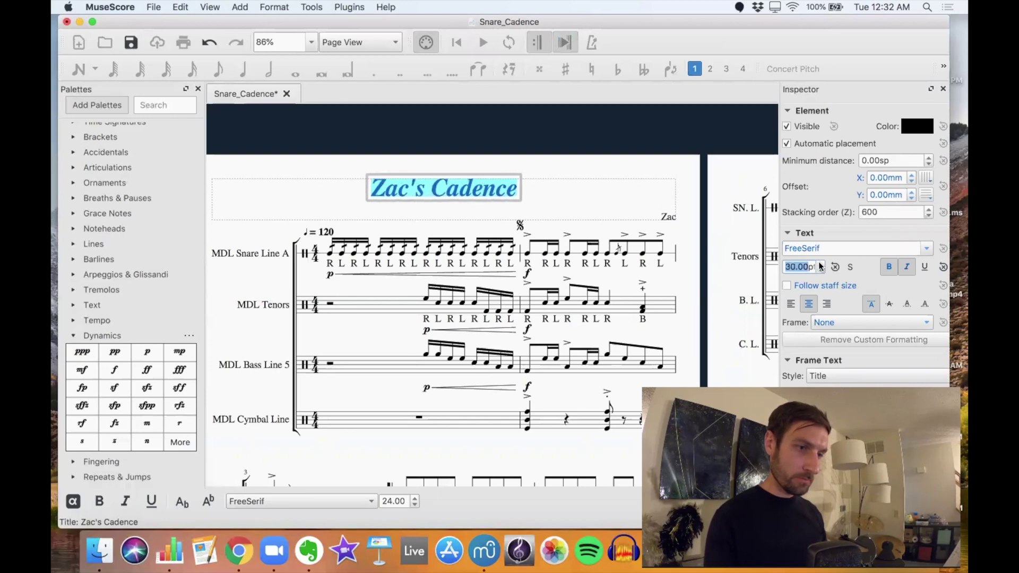
- Replace the composer text below the title with the composer's surname
left_click(666, 213)
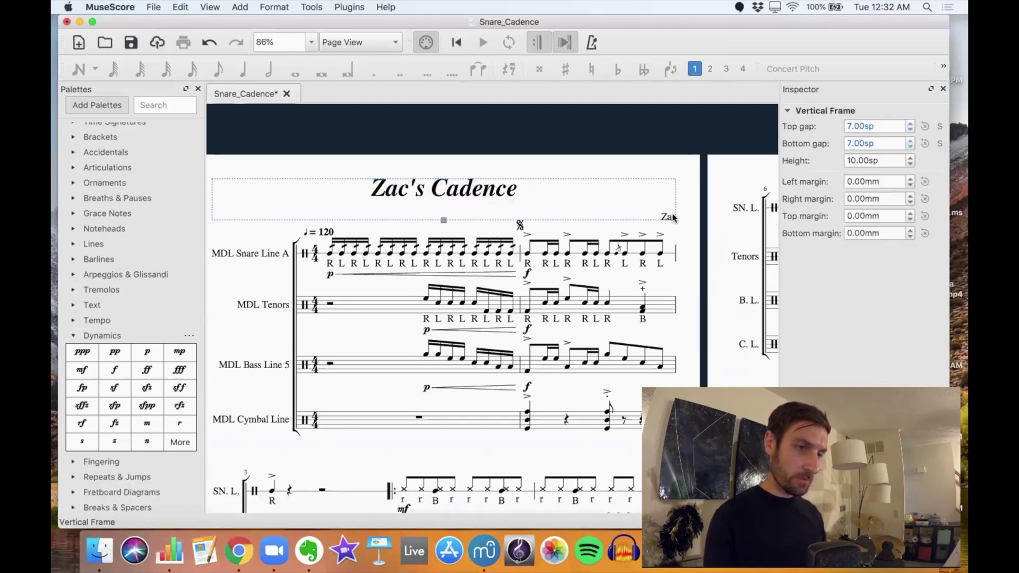
left_click(675, 252)
double_click(668, 219)
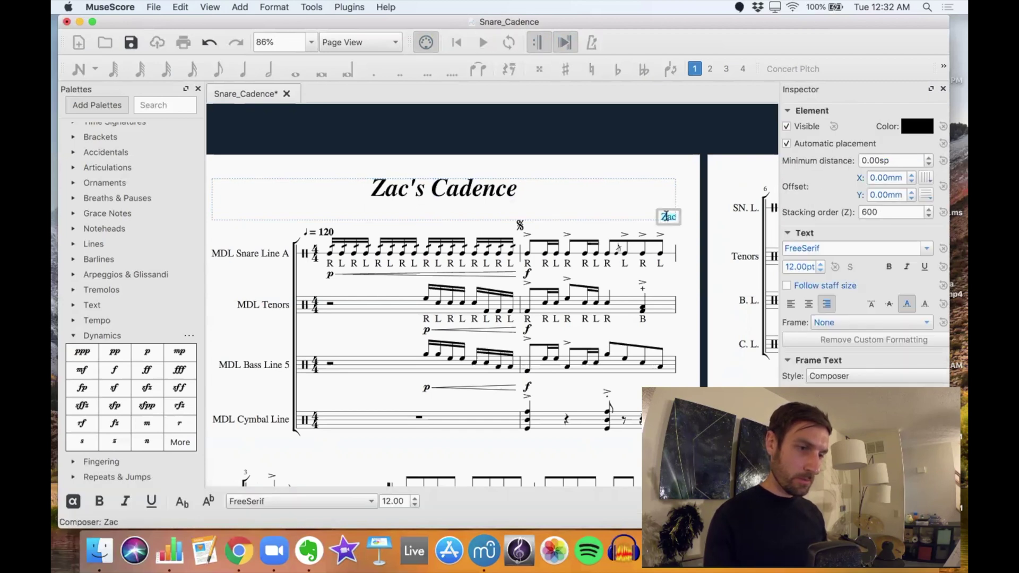
type("Jansheski")
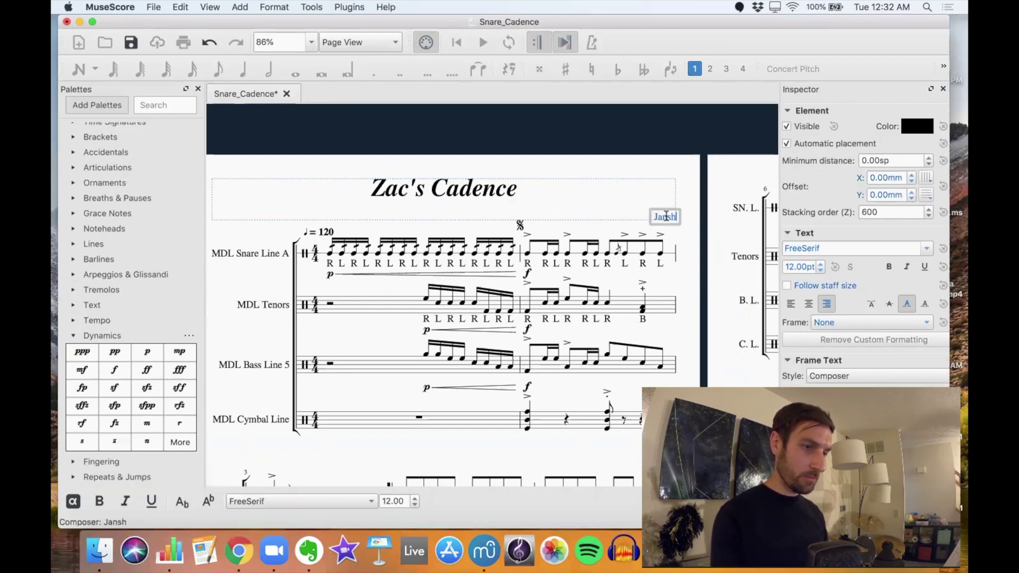
left_click(330, 252)
- Move the quarter note = 120 tempo marking slightly higher above measure 1 of the snare line
scroll(330, 253, "up", 3)
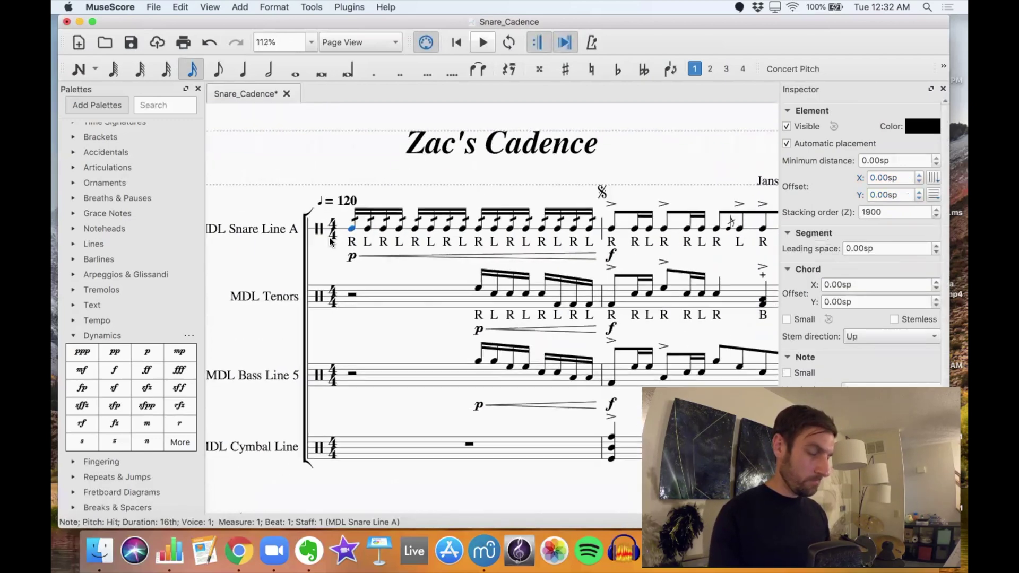
left_click(336, 197)
left_click_drag(336, 198, 336, 197)
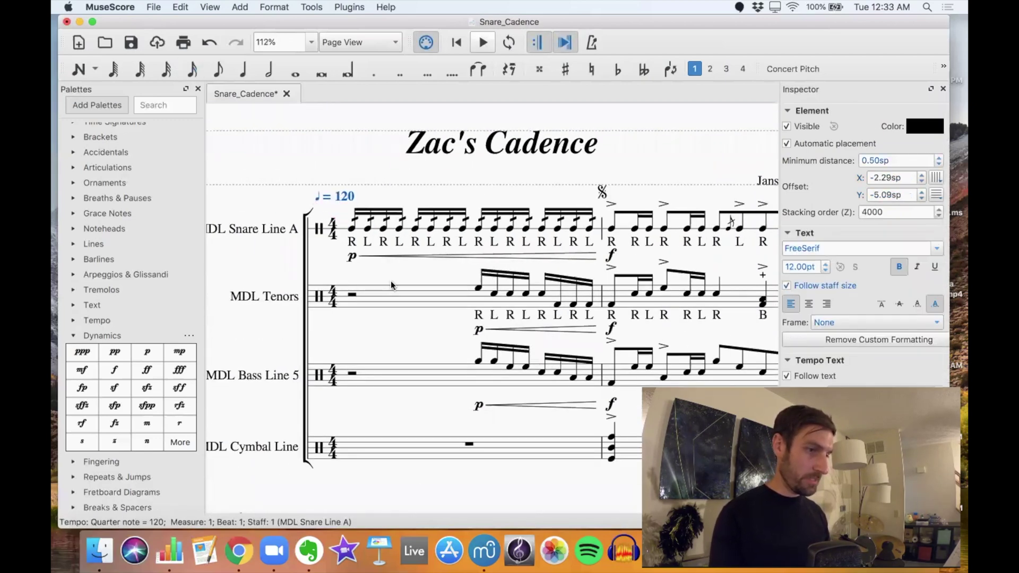
- Examine the layout, dynamics and repeats of every system from the first page through measure 12
scroll(391, 281, "down", 4)
scroll(390, 281, "down", 5)
scroll(391, 282, "right", 3)
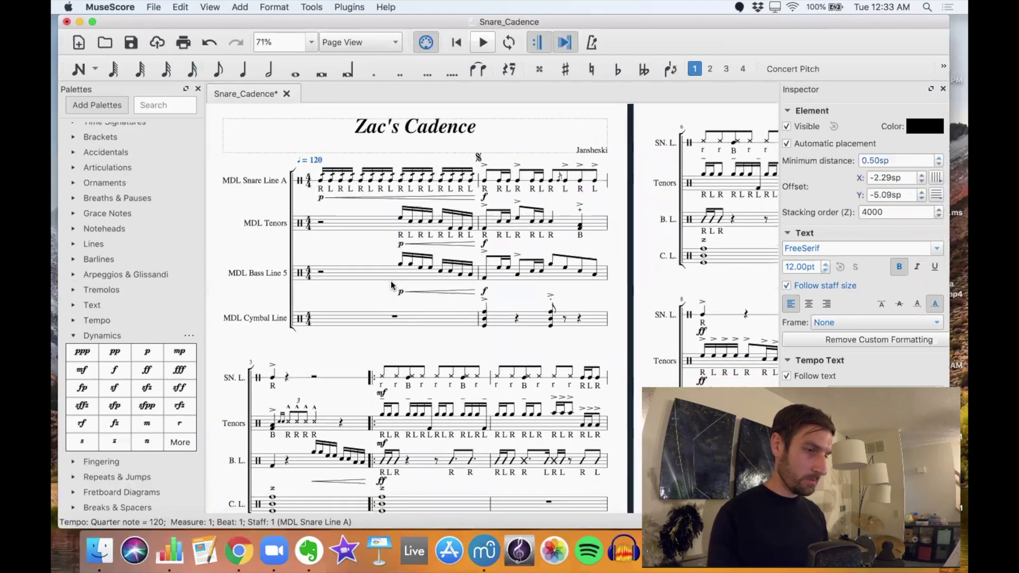
scroll(406, 299, "down", 1)
scroll(406, 300, "left", 1)
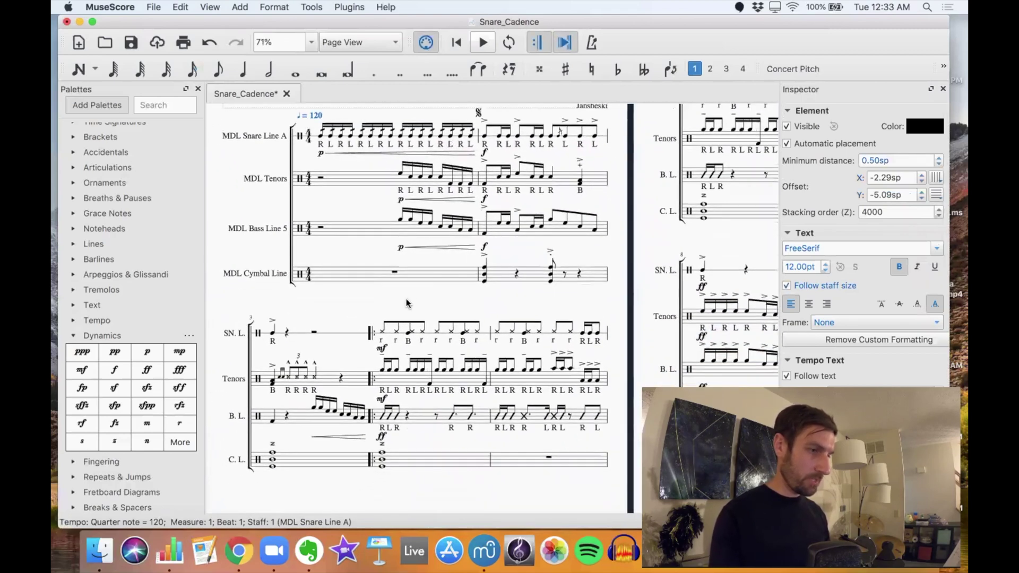
scroll(406, 304, "down", 1)
scroll(406, 303, "left", 1)
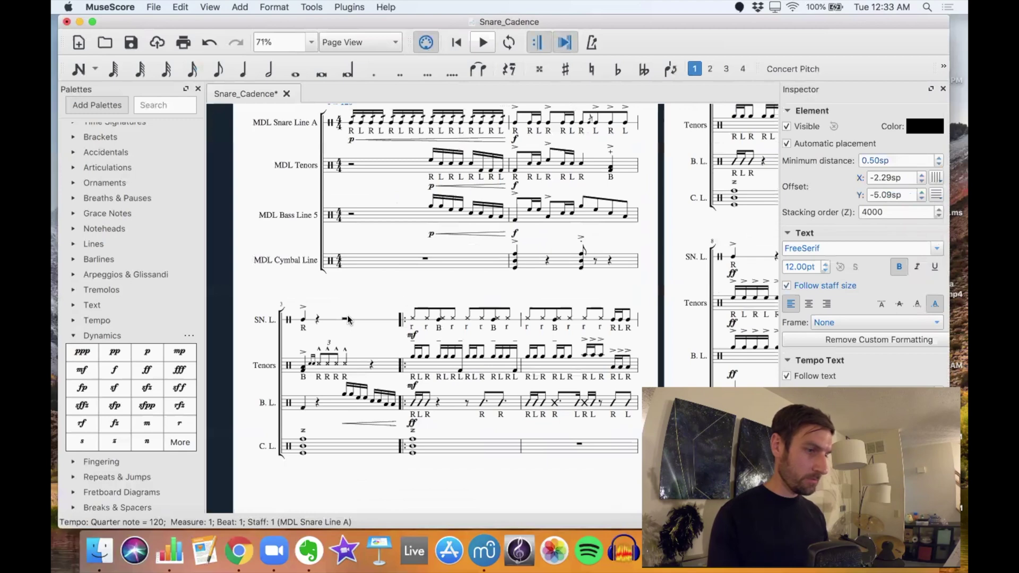
left_click(347, 318)
scroll(347, 319, "down", 1)
scroll(347, 319, "right", 1)
scroll(347, 319, "down", 2)
scroll(347, 319, "right", 3)
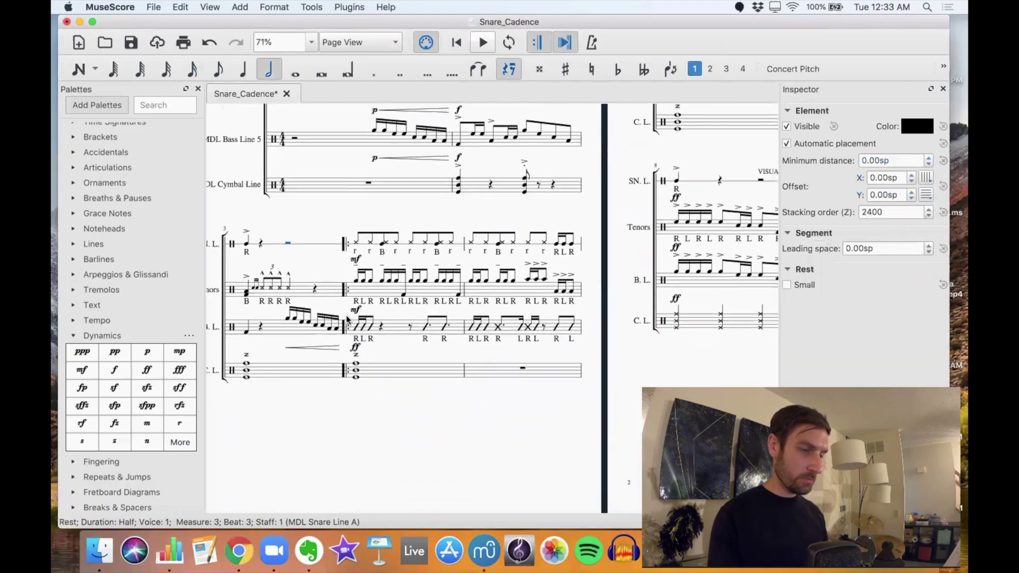
scroll(428, 426, "up", 10)
scroll(428, 427, "right", 12)
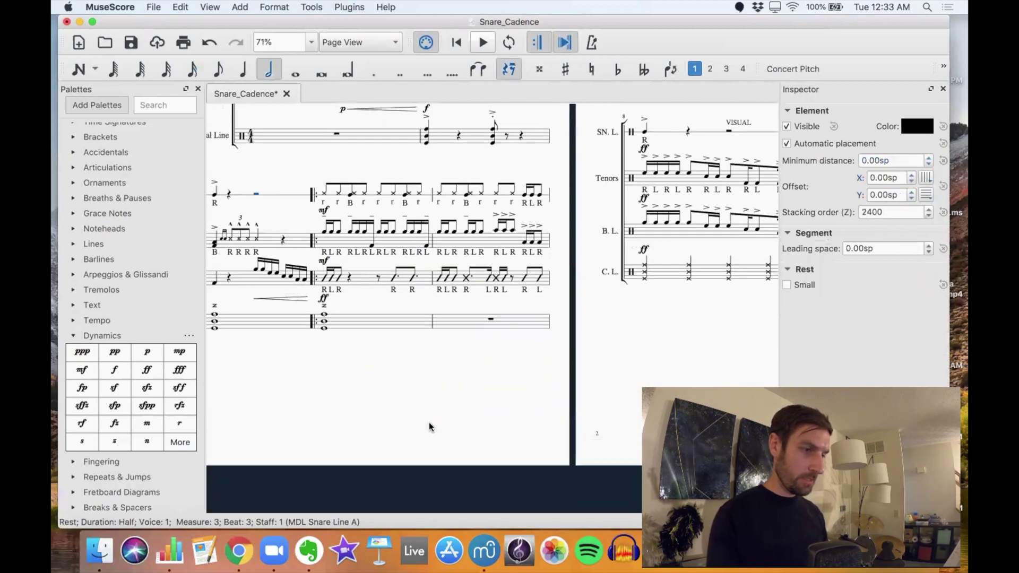
scroll(430, 427, "down", 5)
scroll(430, 426, "right", 7)
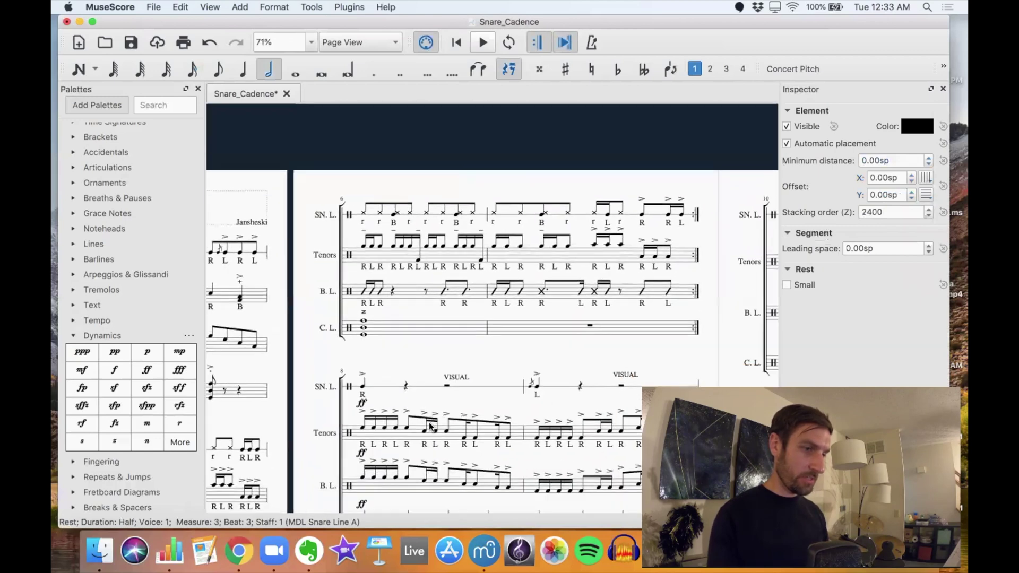
scroll(429, 426, "right", 12)
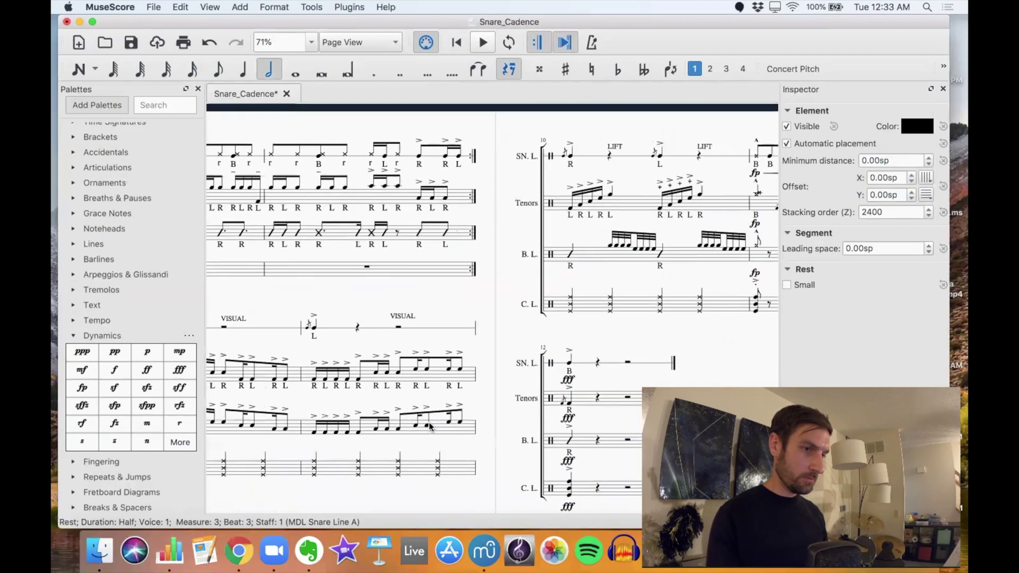
scroll(429, 426, "down", 5)
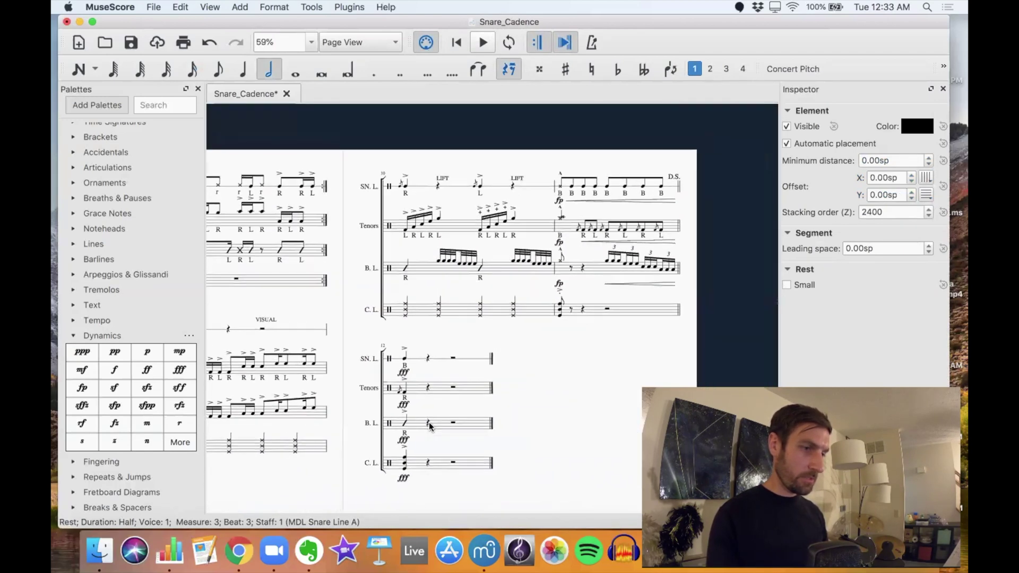
scroll(430, 426, "left", 5)
scroll(429, 426, "up", 5)
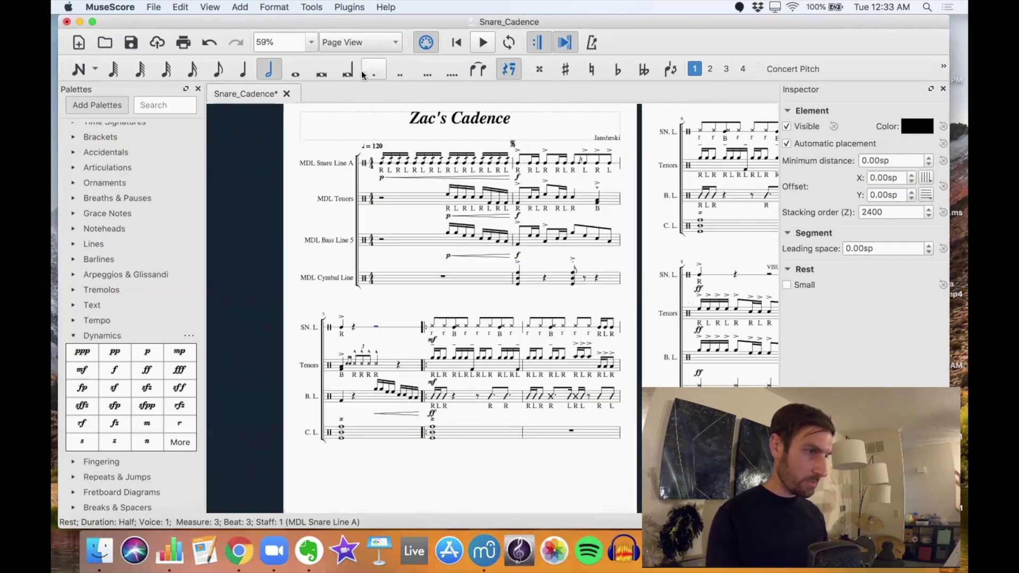
- Set the score style's musical symbols font to Bravura and apply the style
left_click(272, 6)
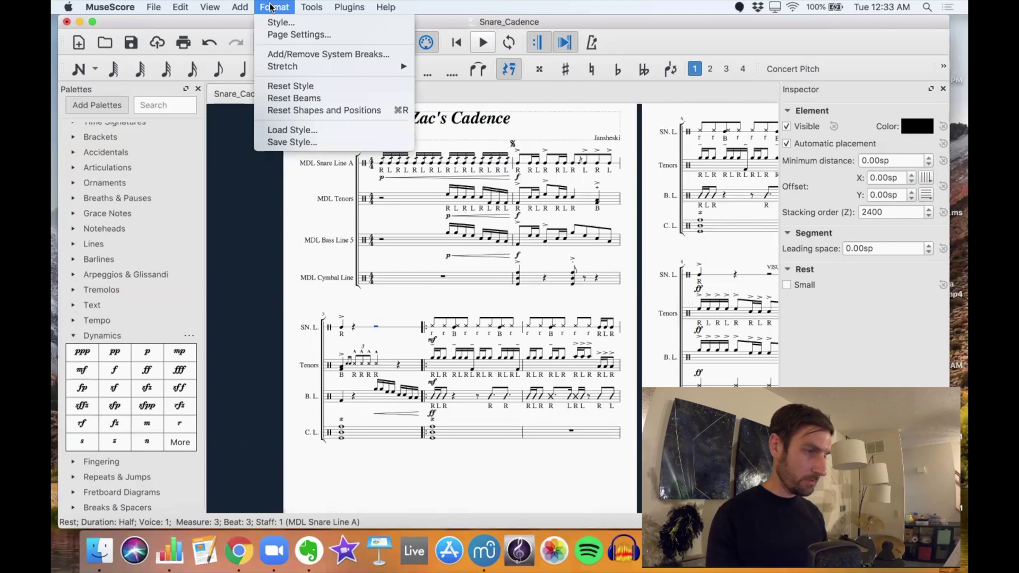
left_click(291, 24)
left_click(483, 69)
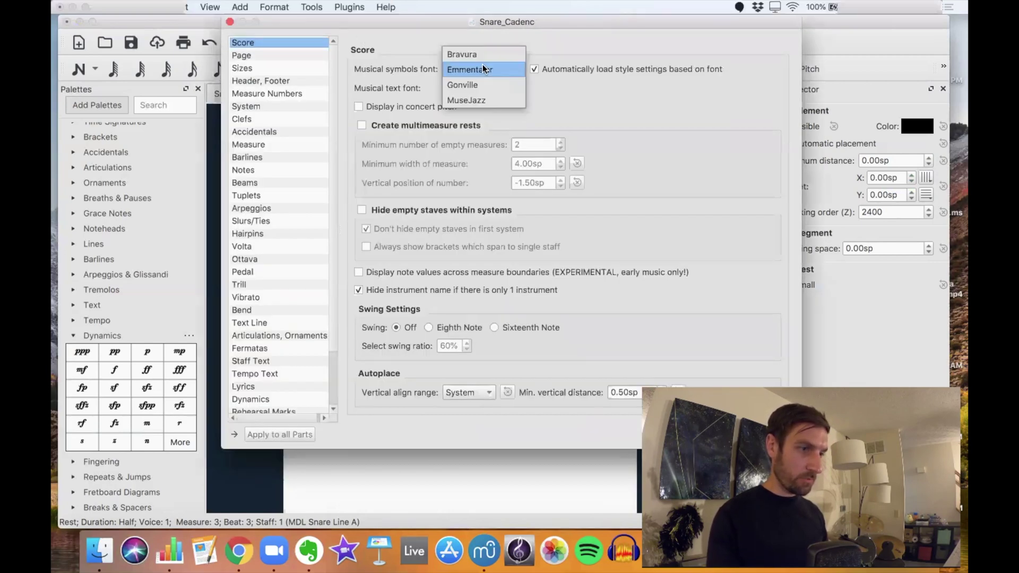
left_click(476, 55)
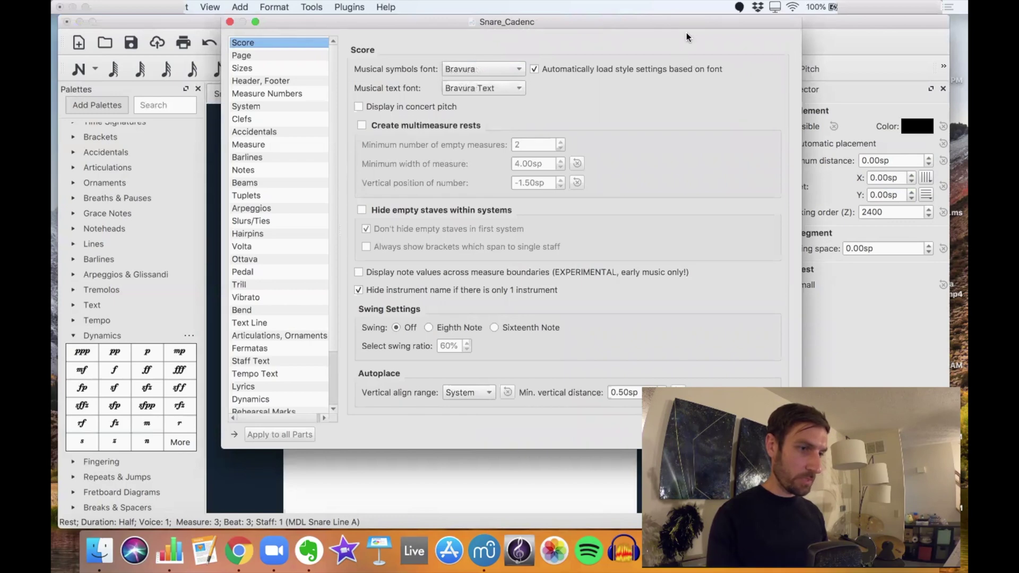
left_click_drag(642, 27, 482, 41)
left_click(608, 448)
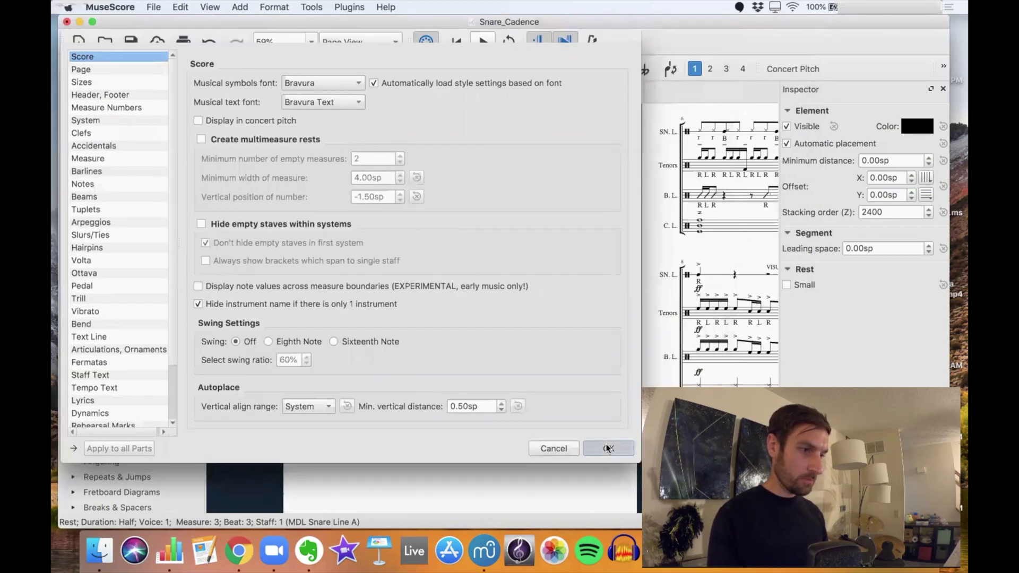
- Reduce the staff space to 1.564 mm in the page settings, apply it, and check the resulting page layout
left_click(272, 7)
left_click(278, 32)
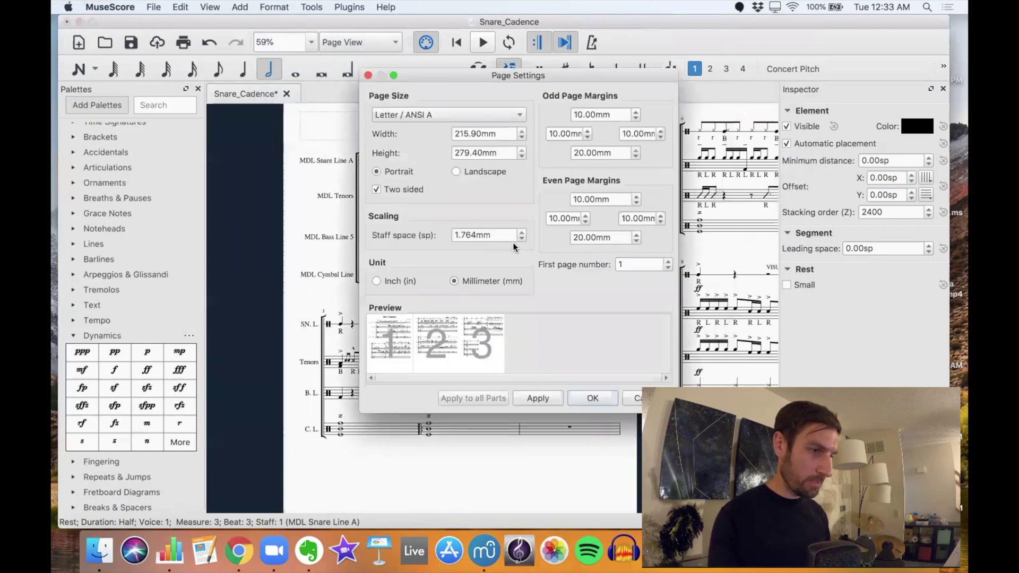
double_click(521, 240)
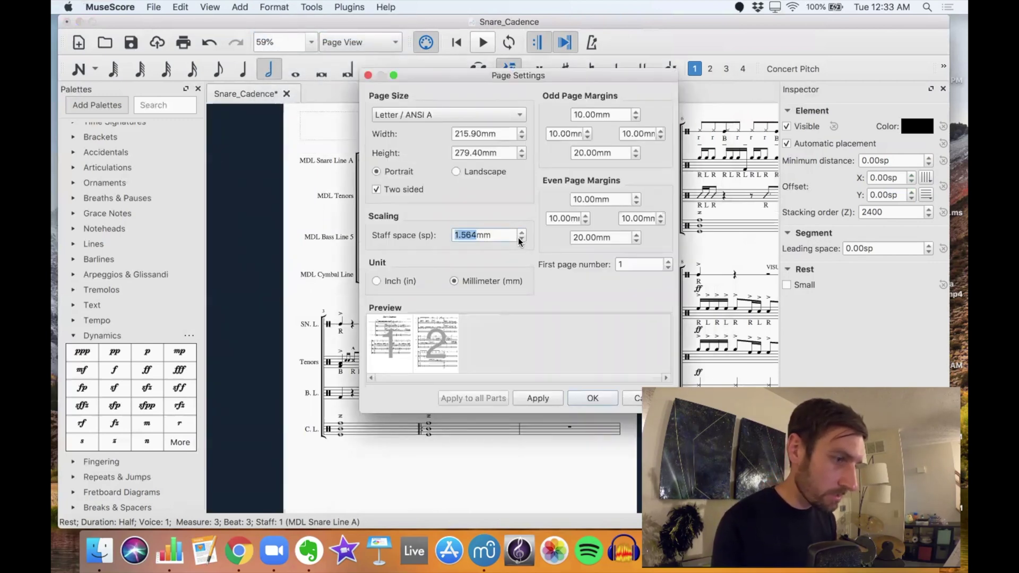
left_click(605, 397)
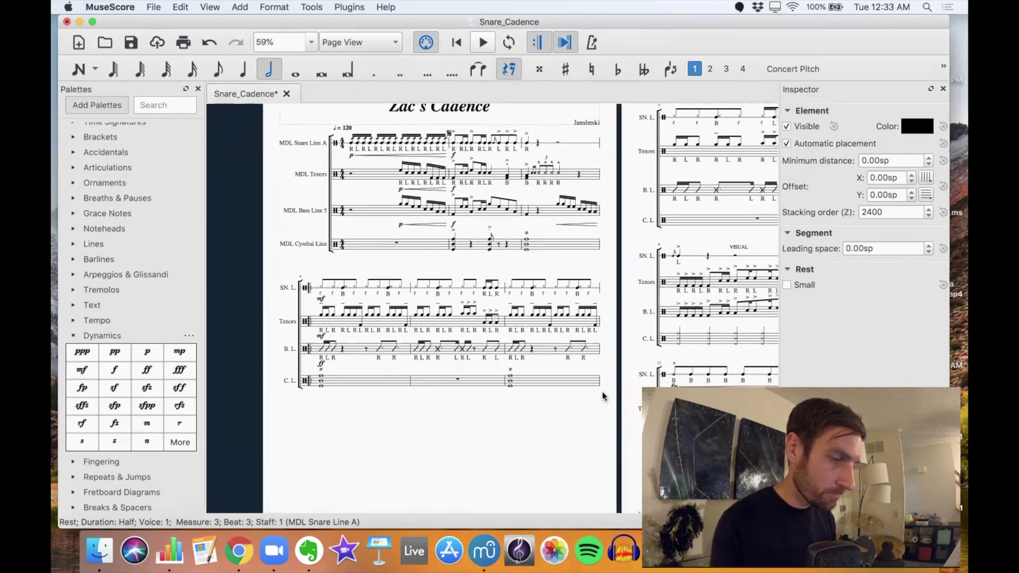
scroll(602, 391, "down", 3)
scroll(602, 390, "up", 2)
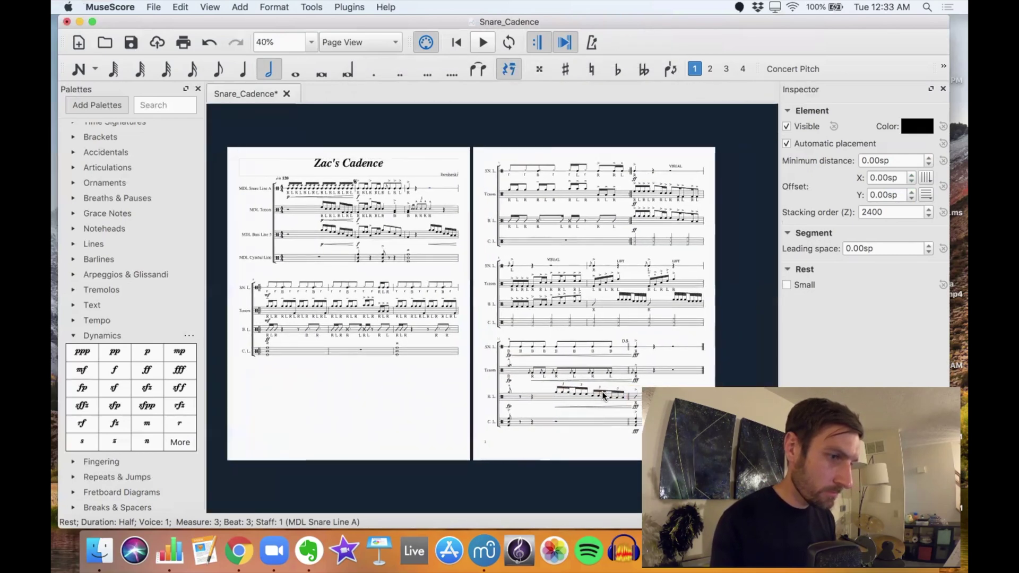
scroll(576, 340, "up", 2)
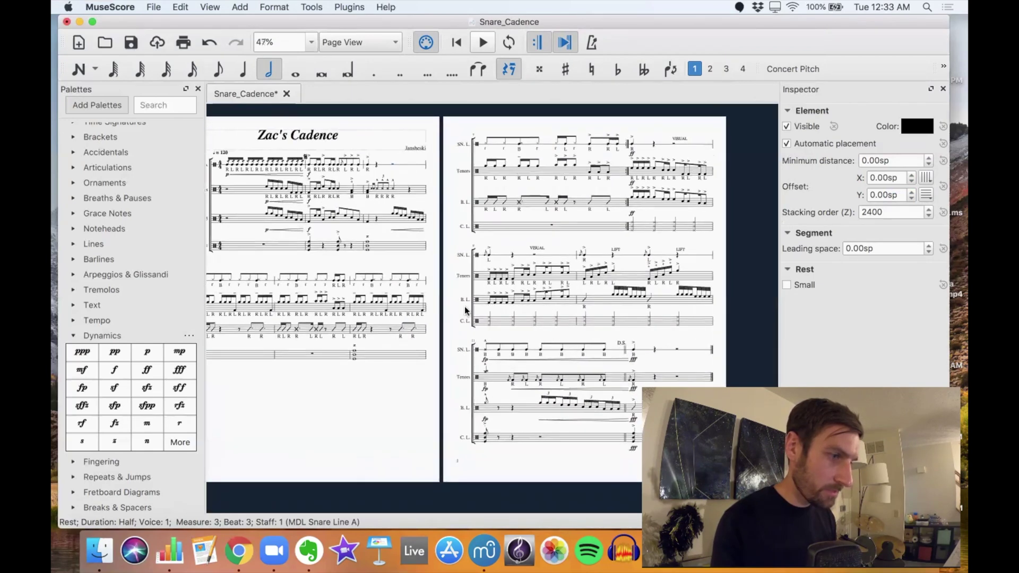
scroll(461, 301, "left", 3)
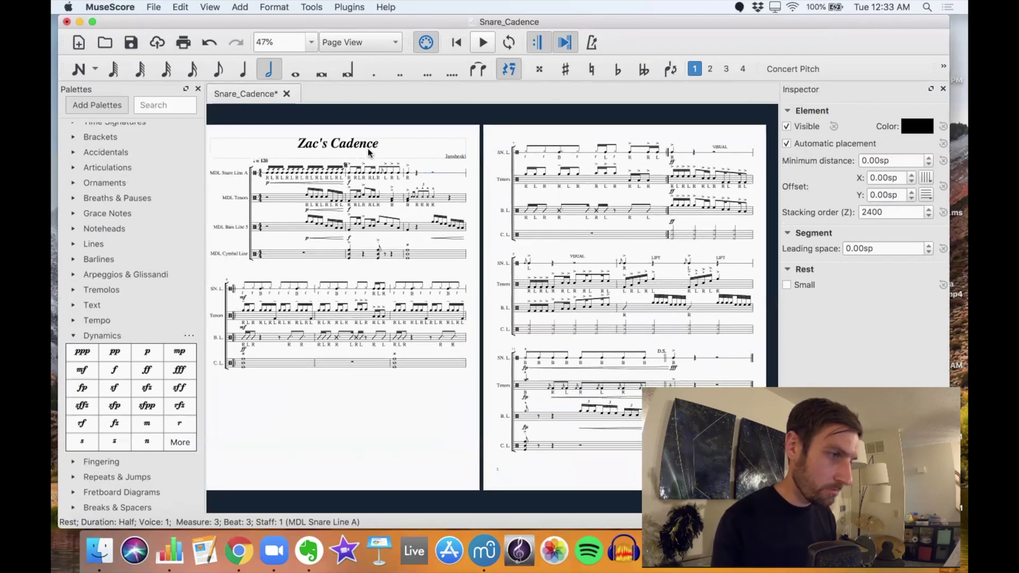
- Select the title frame and the title, and undo the last two changes
left_click(412, 148)
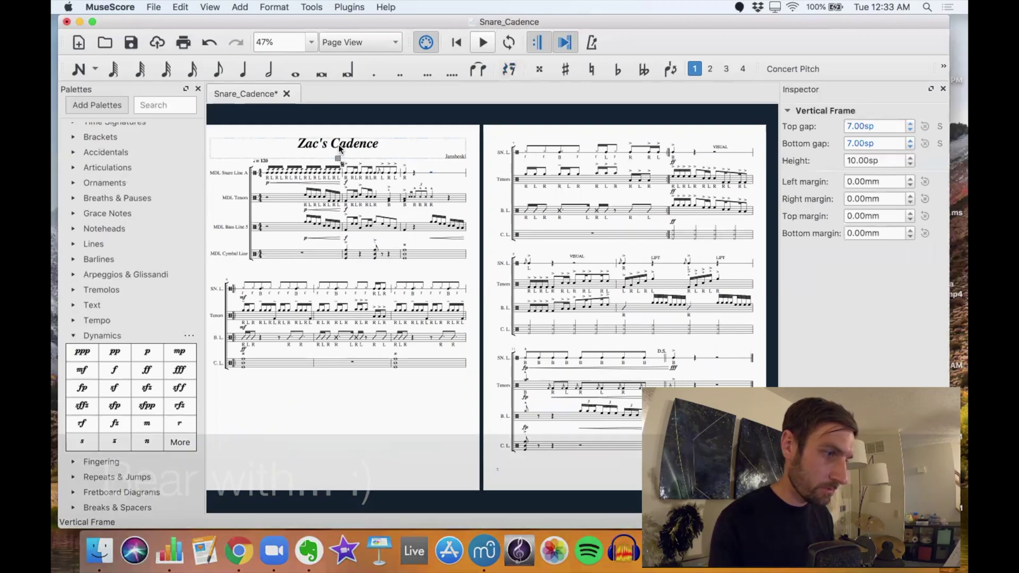
left_click(340, 139)
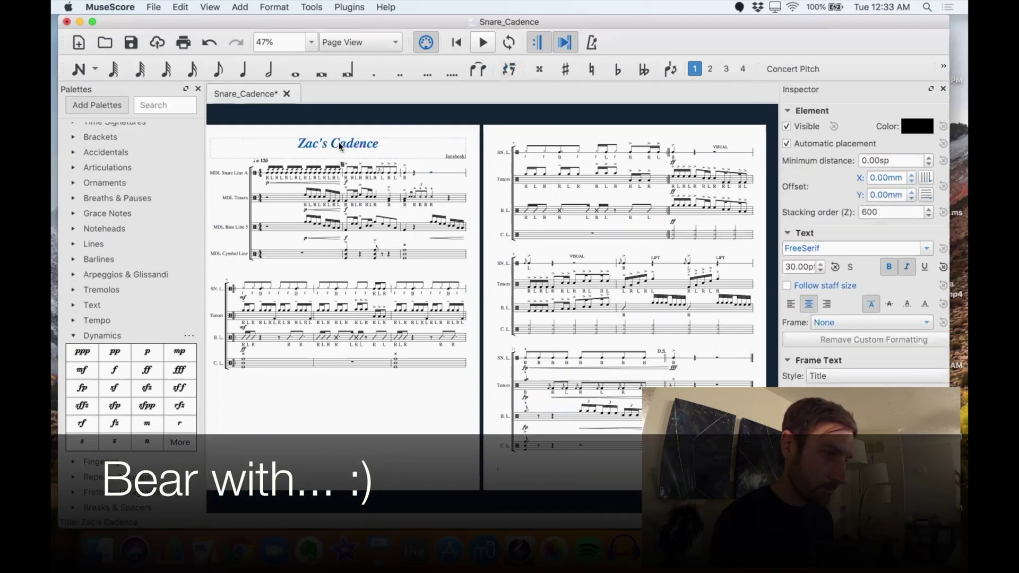
left_click(452, 153)
key("super+z")
key("super+z")
scroll(394, 365, "down", 2)
scroll(394, 365, "left", 1)
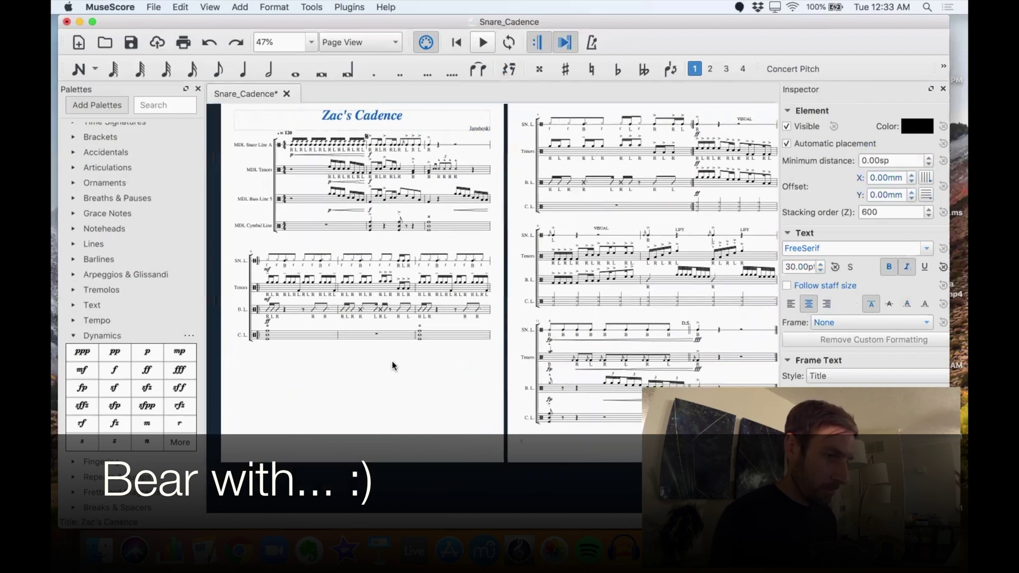
- Try a reduced staff space of 1.364 mm in the page settings and check the resulting page layout
left_click(321, 6)
mouse_move(285, 7)
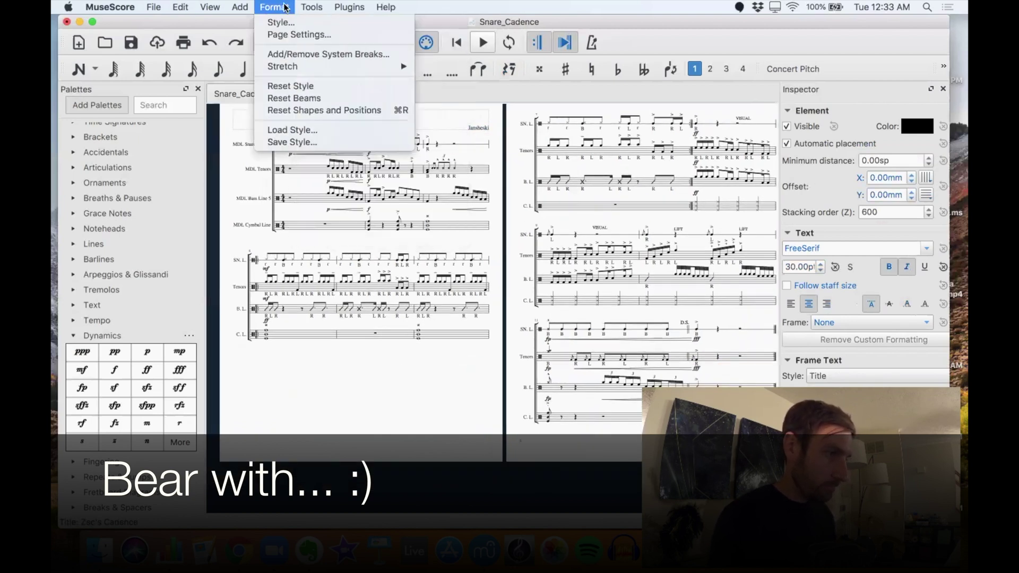
left_click(291, 35)
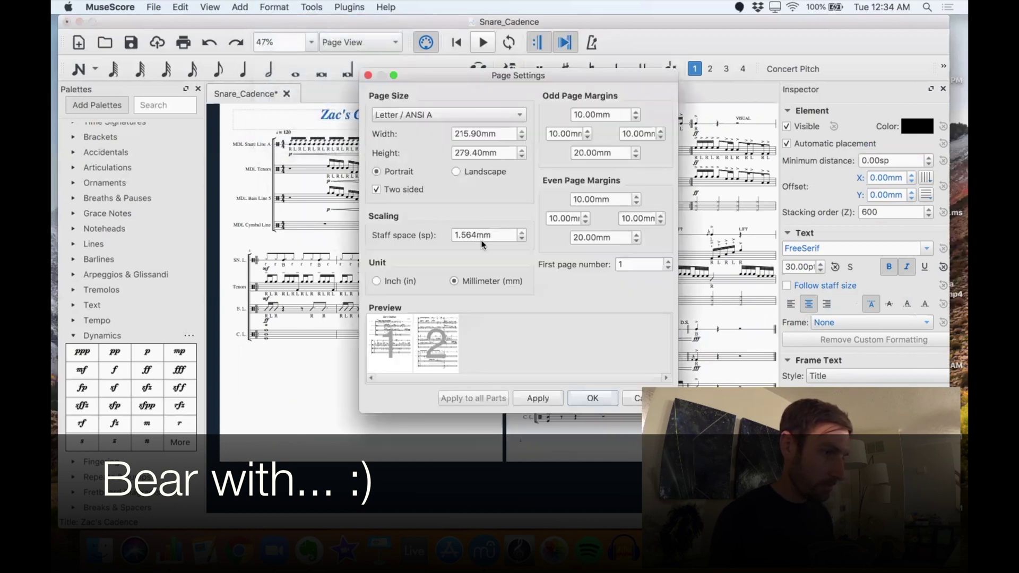
left_click(522, 239)
left_click(522, 239)
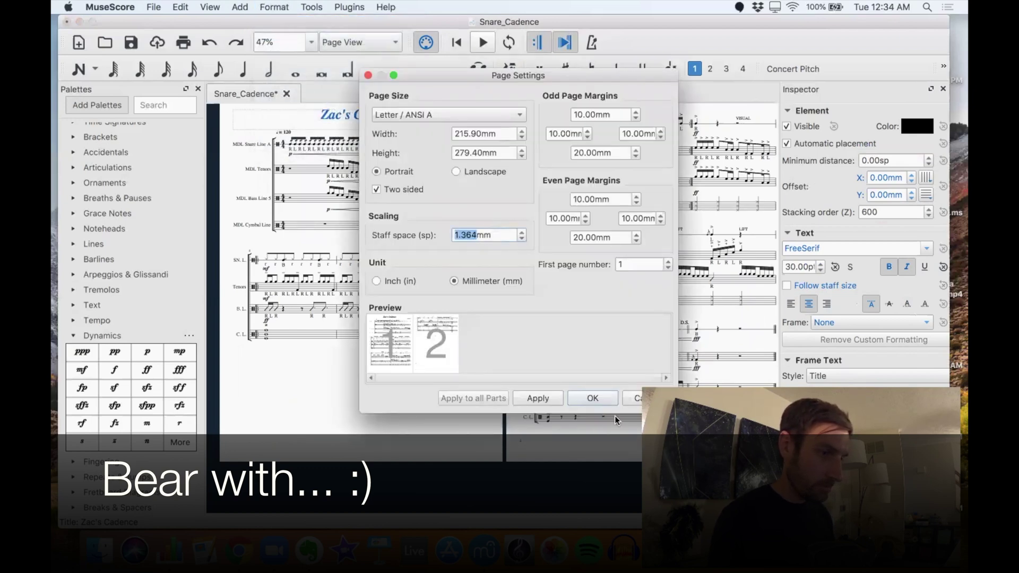
left_click(602, 402)
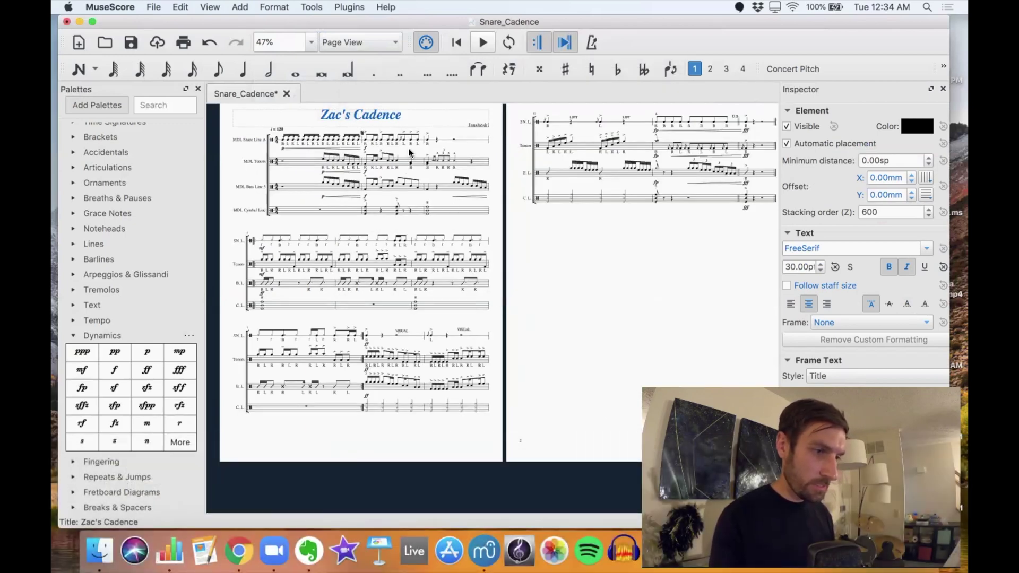
scroll(546, 275, "right", 2)
scroll(547, 275, "left", 1)
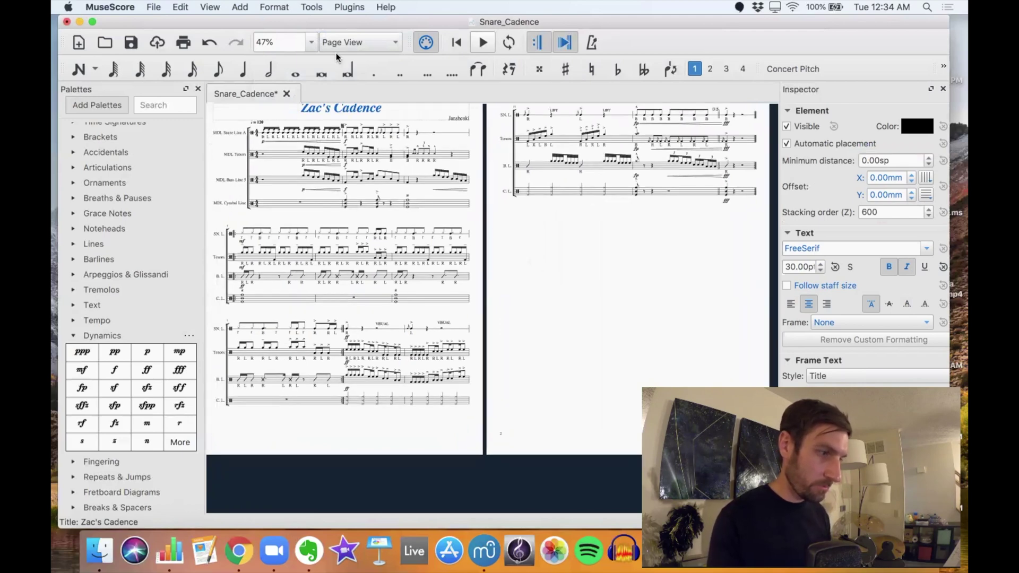
- Undo the last staff space change and check both pages
key("super+z")
scroll(504, 281, "up", 3)
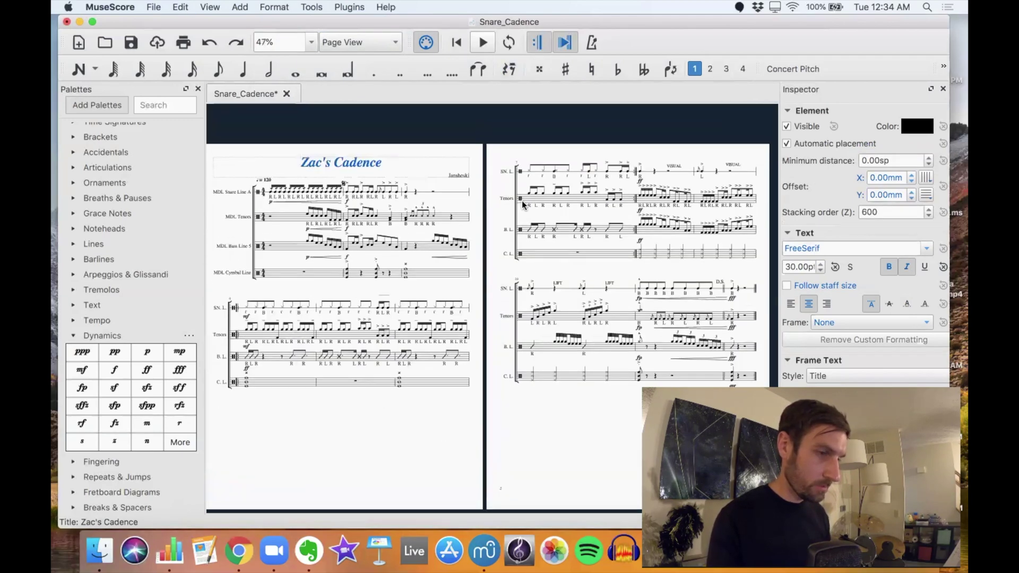
scroll(524, 204, "down", 1)
scroll(525, 204, "up", 3)
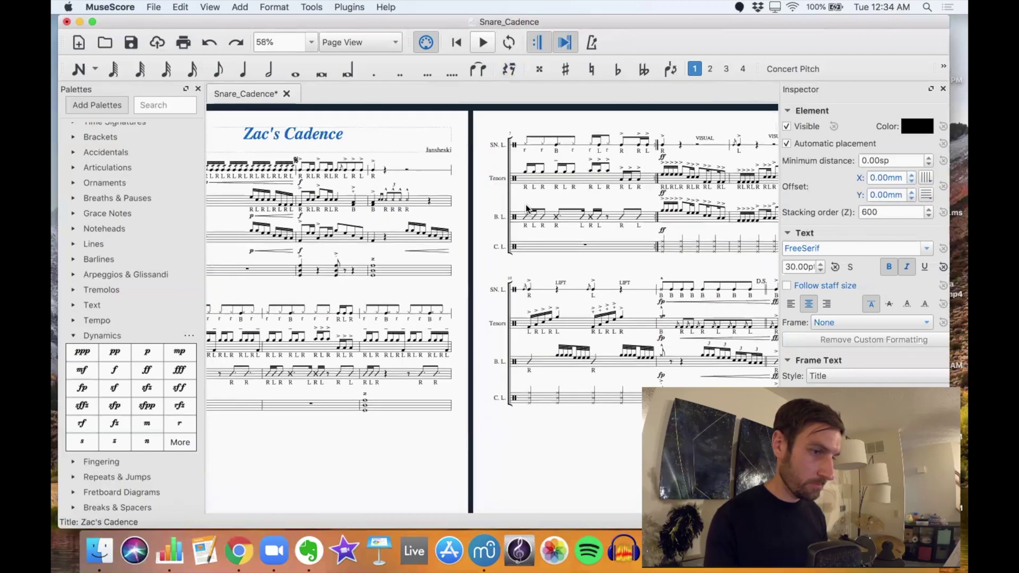
- Add an upward staff spacer above the snare staff at measure 4 to separate the first two systems
scroll(526, 208, "left", 5)
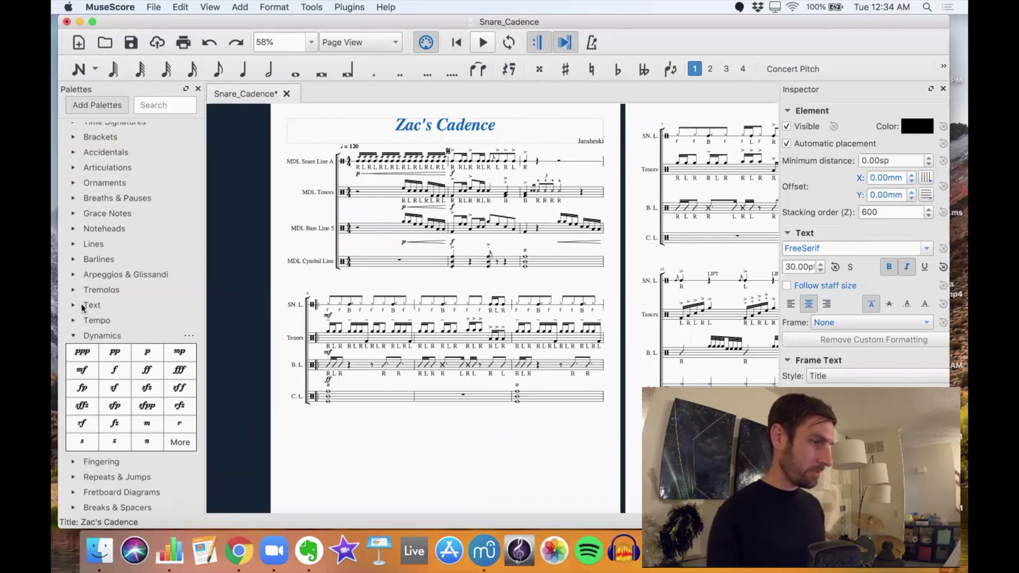
left_click(73, 335)
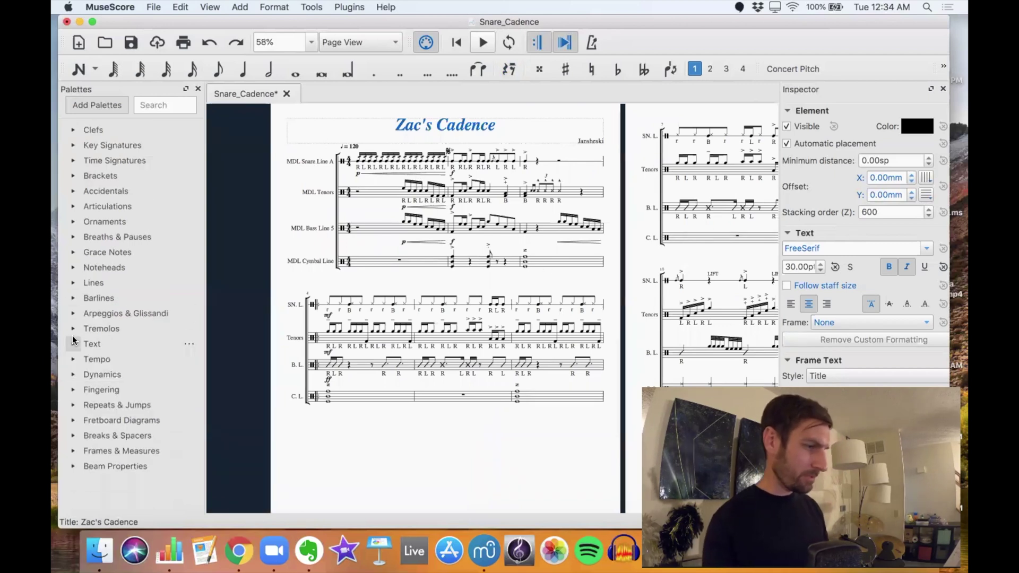
left_click(74, 436)
left_click_drag(85, 470, 309, 250)
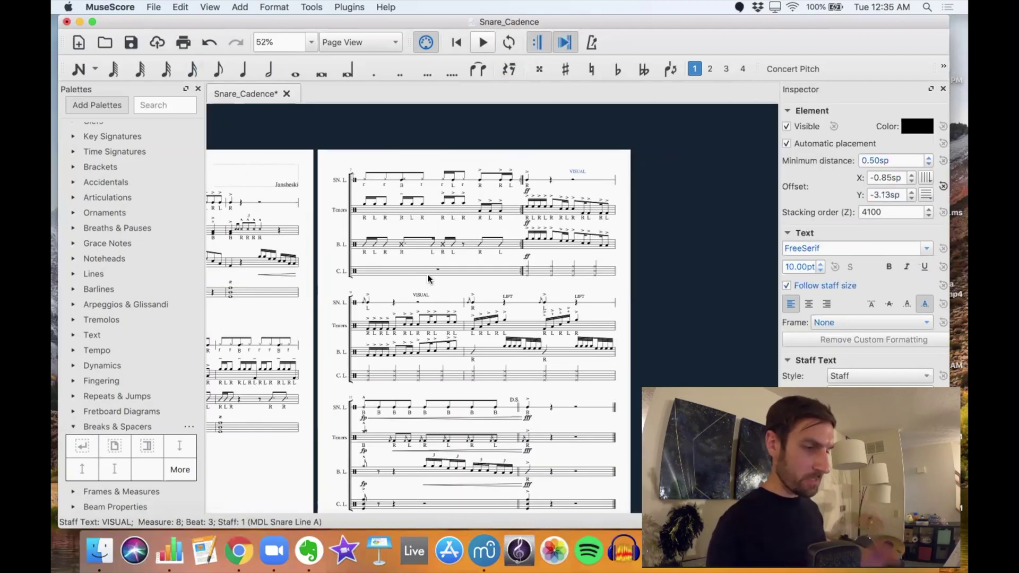
- Reposition the second LIFT text above snare measure 10 to an offset of about -1.41 sp, -2.85 sp
left_click(509, 301)
left_click(578, 297)
left_click_drag(578, 297, 575, 295)
- Add spacers above the tenor and bass staves in measure 1, about 13.14 sp and 12.30 sp high
scroll(430, 342, "left", 5)
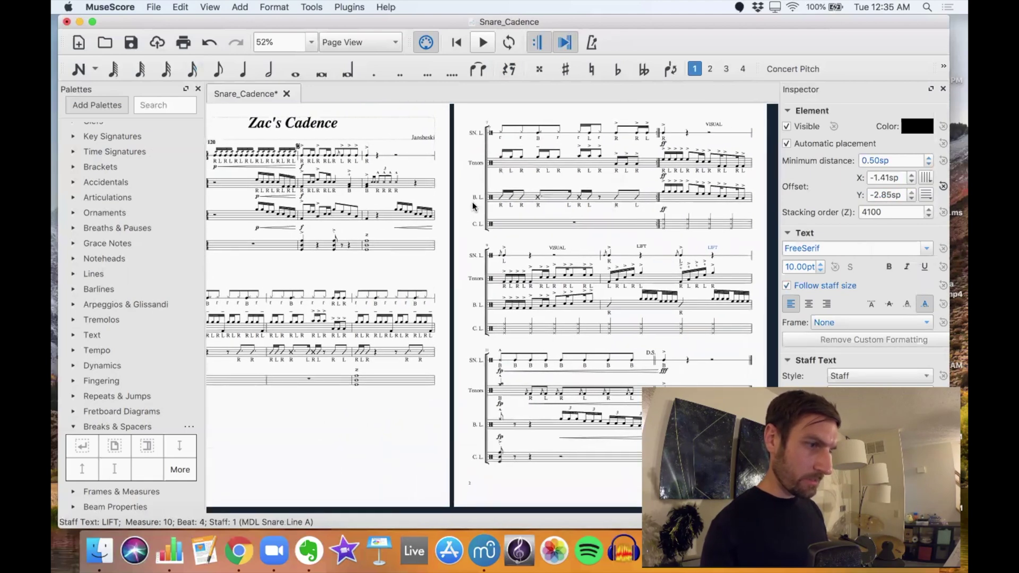
scroll(474, 206, "left", 3)
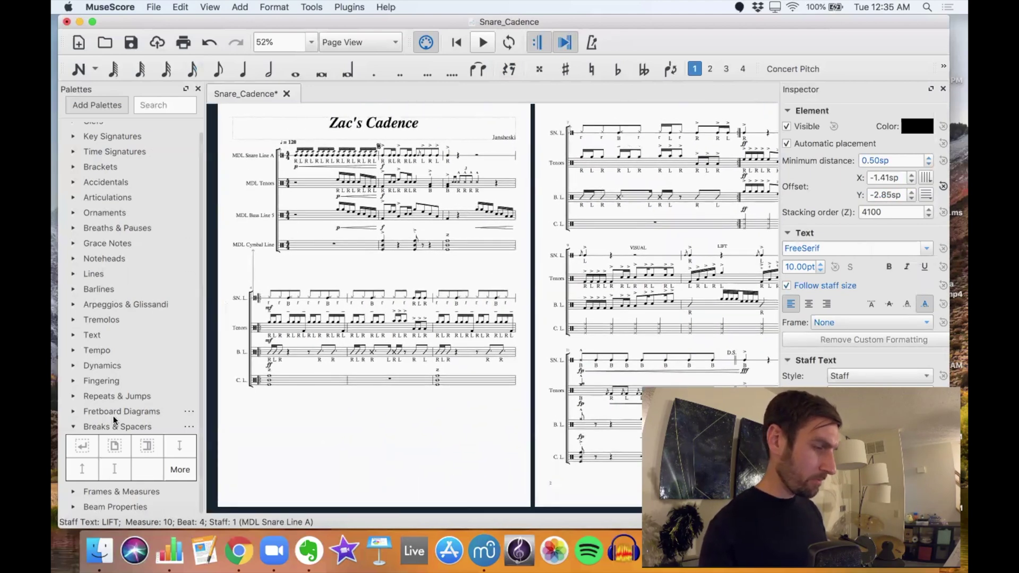
left_click(89, 464)
left_click_drag(89, 464, 282, 148)
left_click(82, 469)
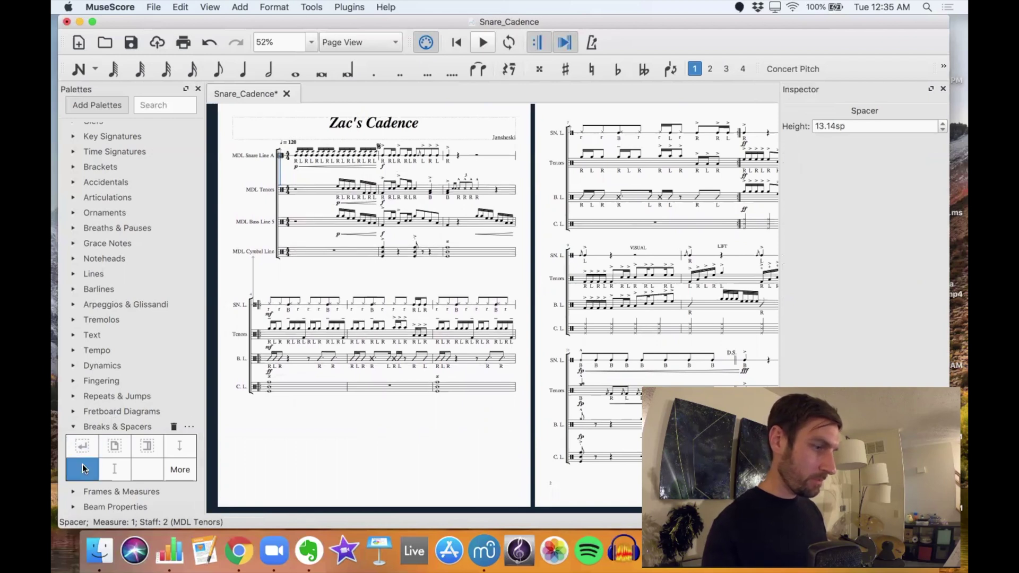
left_click_drag(254, 281, 284, 190)
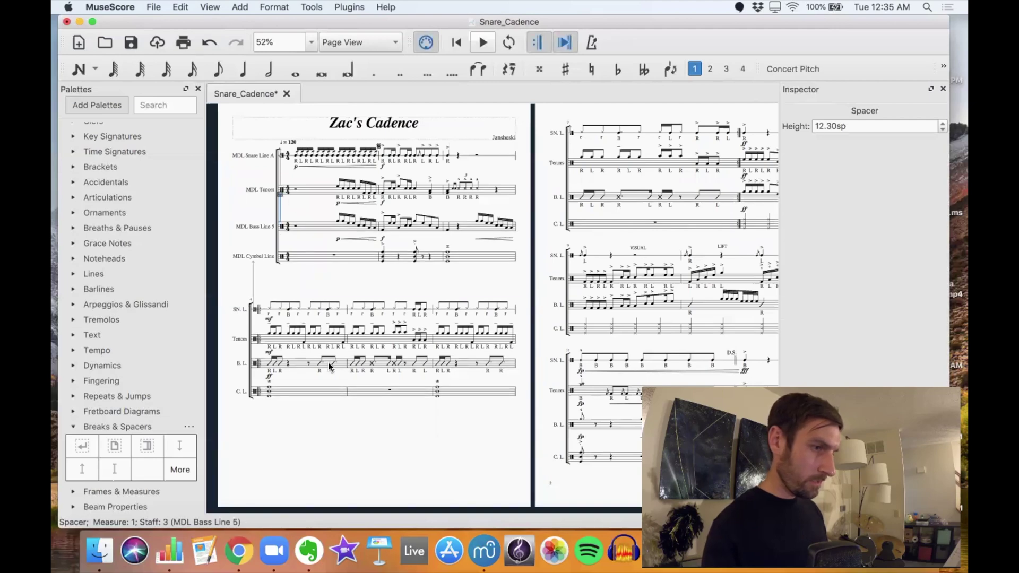
- Add spacers above the lower staves at measure 4 and measure 7, including about 12.58 sp for cymbals and 12.68 sp for bass
left_click_drag(83, 469, 267, 341)
left_click_drag(259, 329, 258, 307)
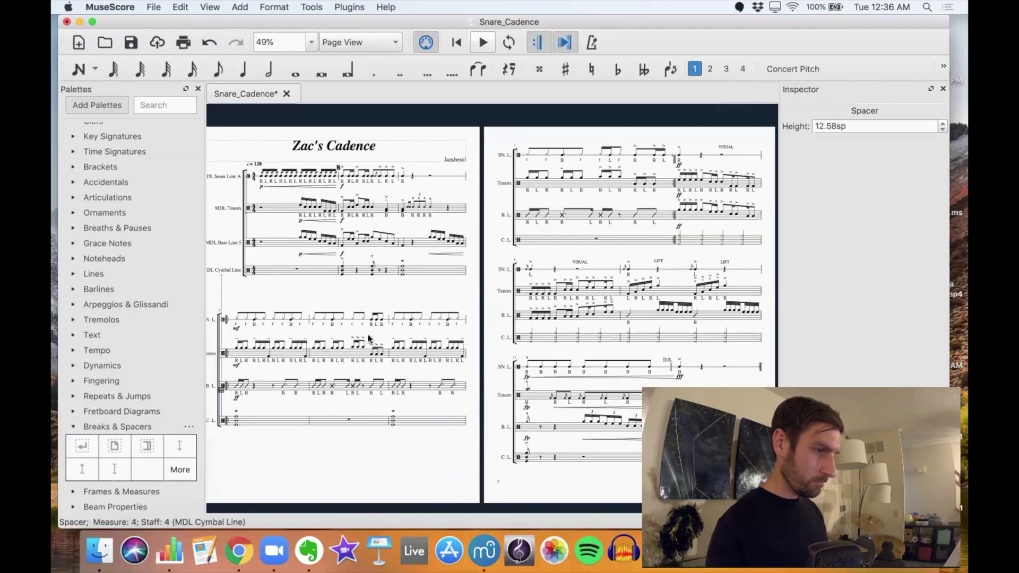
scroll(368, 335, "right", 5)
left_click_drag(83, 469, 364, 276)
scroll(366, 297, "down", 3)
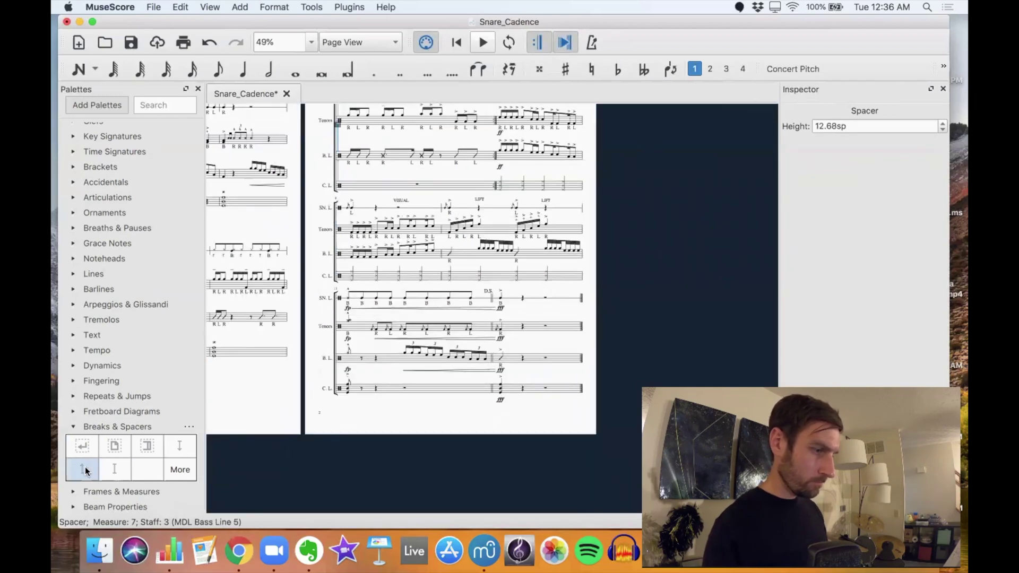
left_click_drag(83, 469, 350, 276)
- Try adding another spacer at the start of measure 7 on the second page, and undo it
scroll(463, 229, "right", 4)
scroll(464, 229, "left", 10)
left_click(409, 170)
scroll(317, 211, "right", 8)
left_click(427, 154)
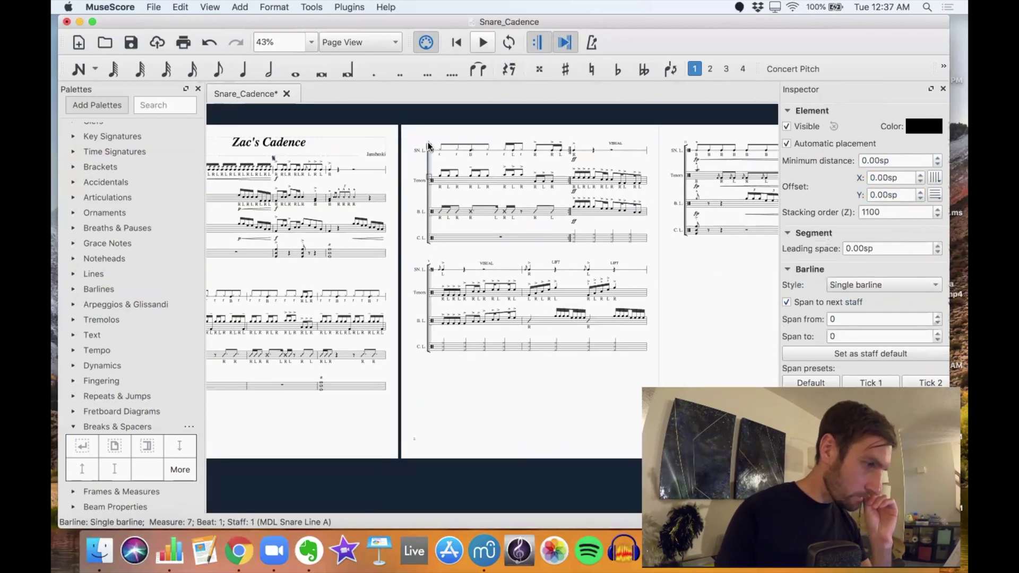
left_click_drag(82, 470, 440, 189)
scroll(485, 240, "left", 8)
key("super+z")
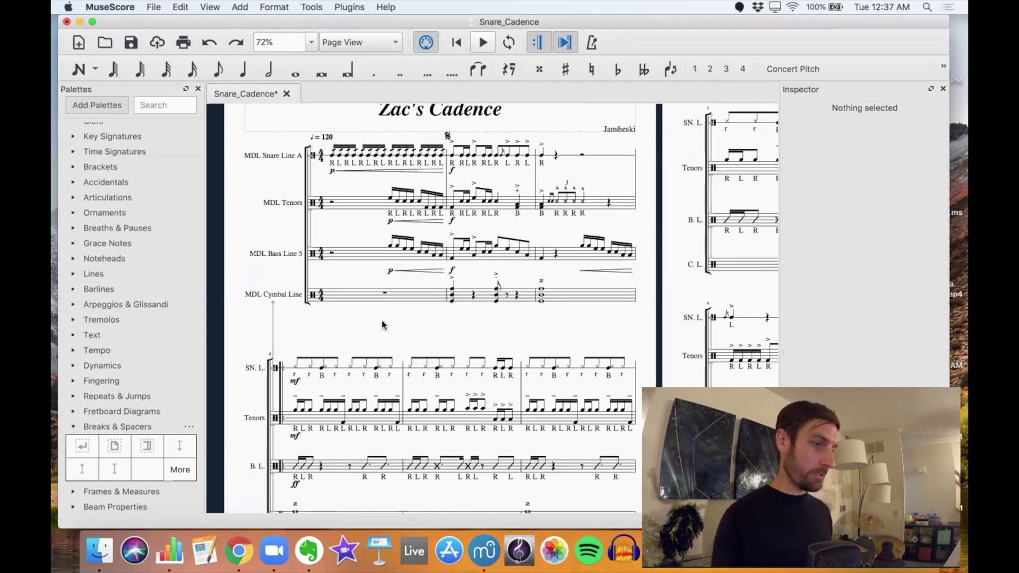
- Try to extend the first system's closing barline down through the lower staves, and clear the selection
left_click(636, 169)
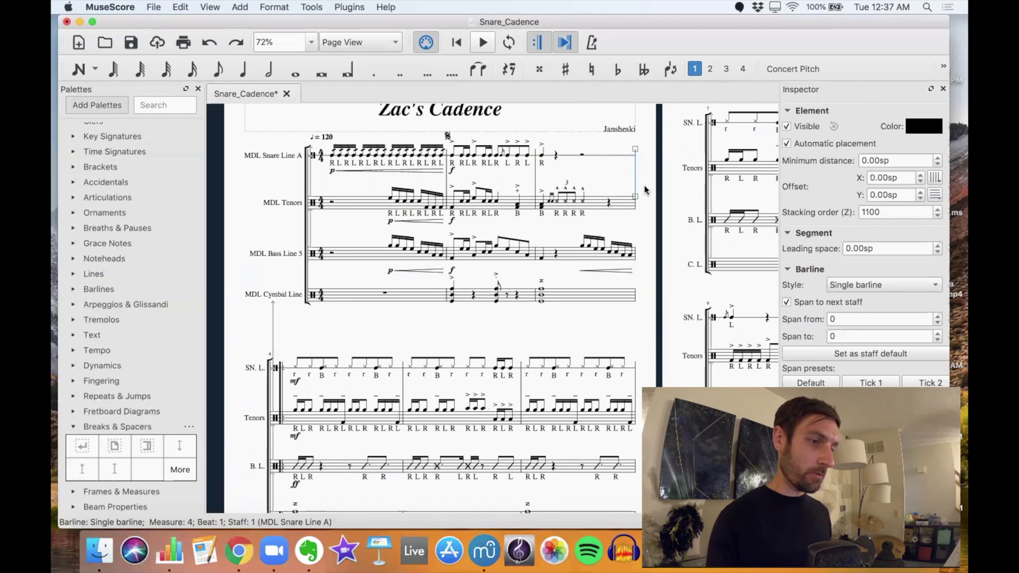
left_click_drag(637, 198, 634, 220)
left_click_drag(636, 294, 635, 300)
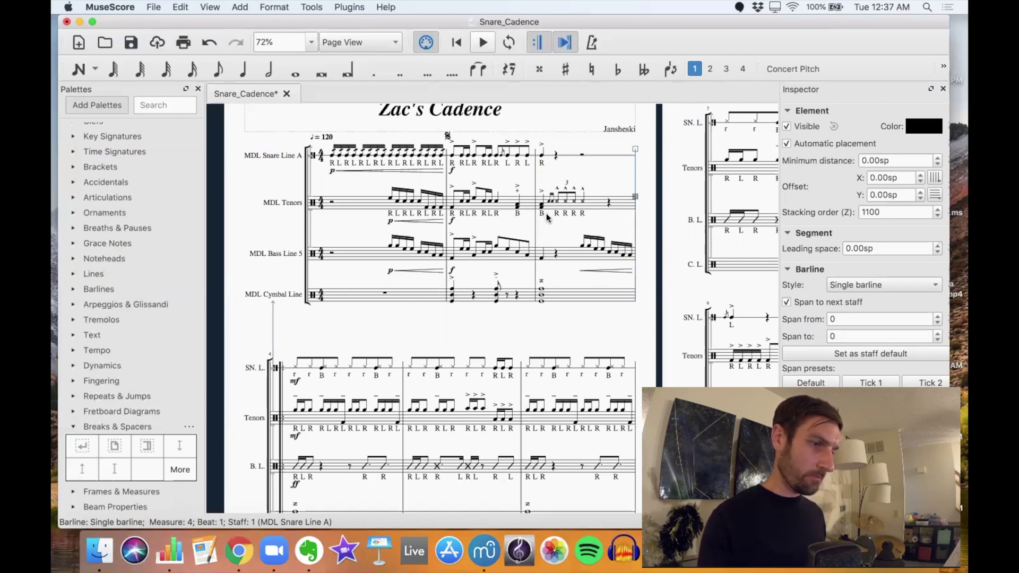
scroll(528, 310, "down", 5)
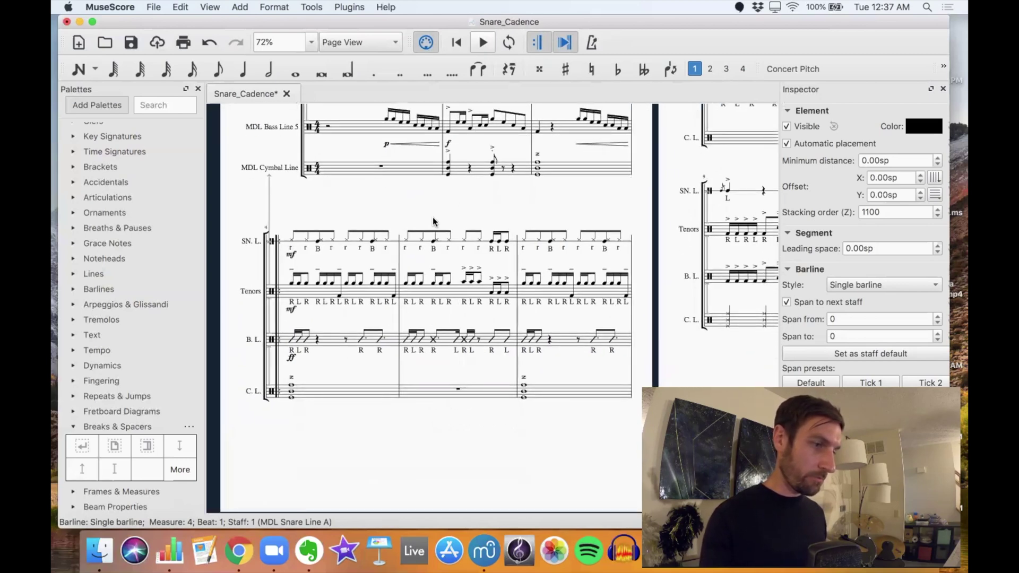
left_click(457, 194)
- Examine the staff spacing and system layout on all three pages, from the final system back to the title
scroll(452, 246, "down", 5)
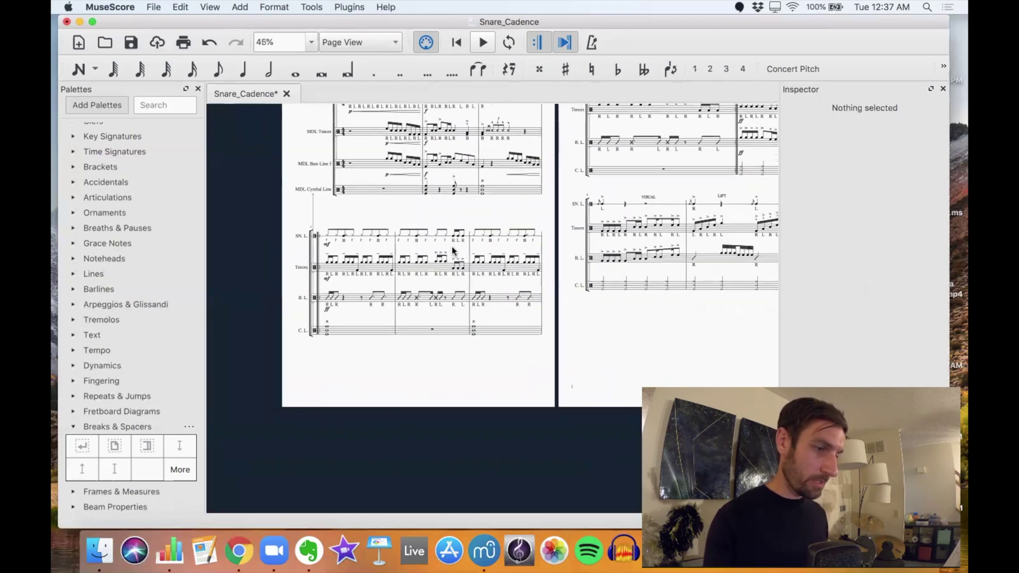
scroll(467, 354, "right", 10)
scroll(467, 354, "up", 3)
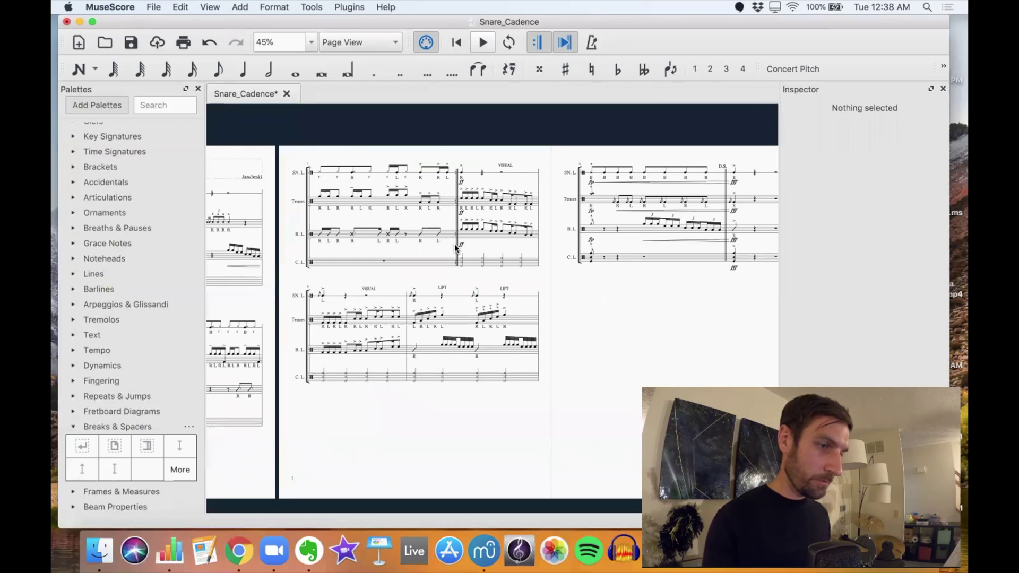
scroll(454, 243, "right", 3)
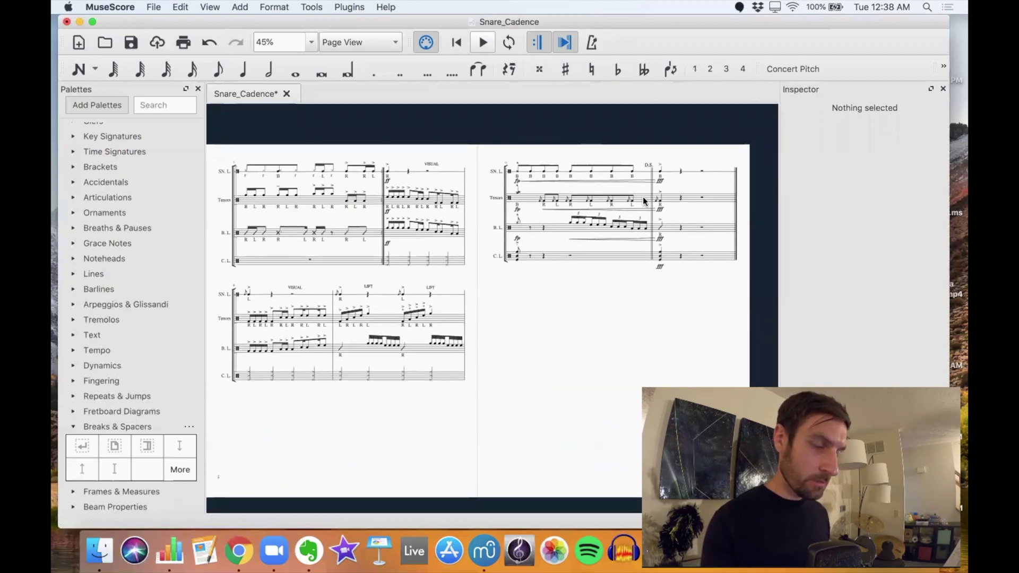
scroll(643, 201, "up", 5)
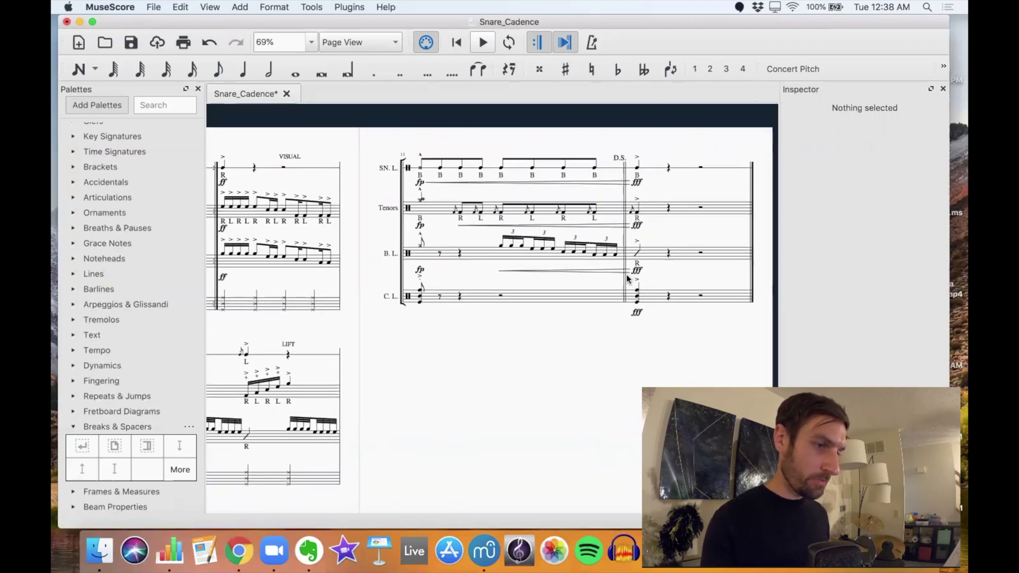
scroll(725, 239, "right", 1)
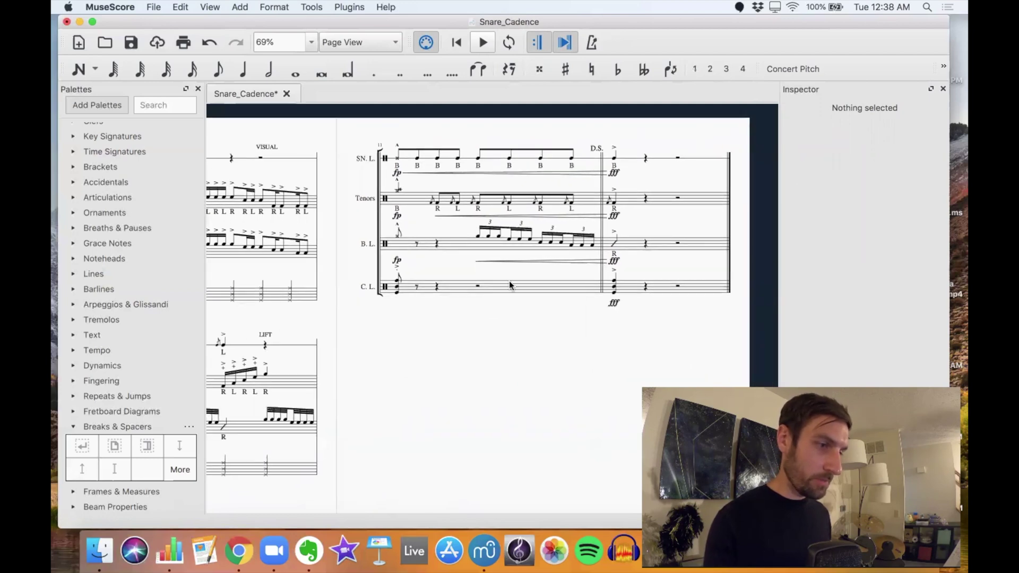
scroll(508, 282, "left", 5)
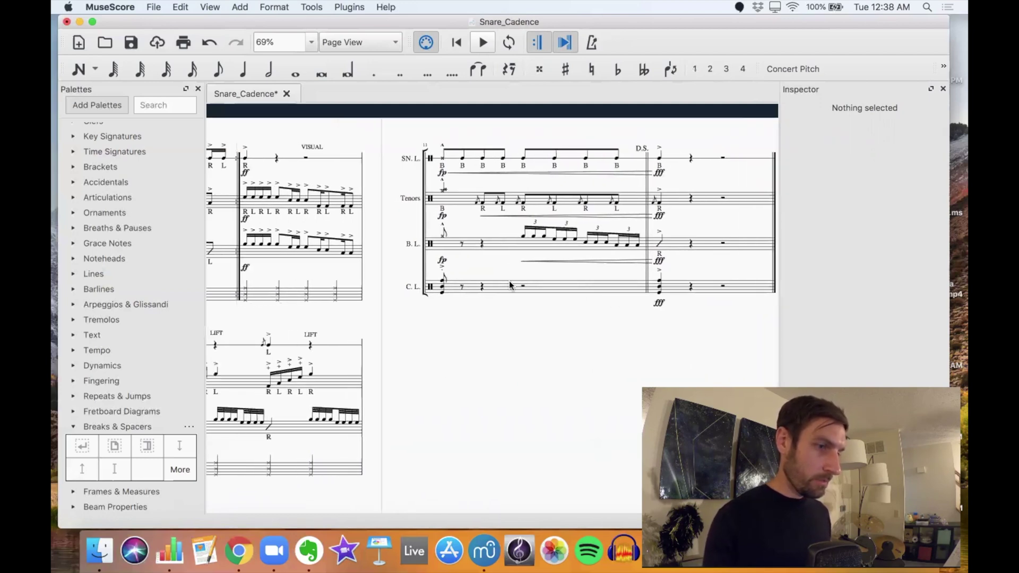
scroll(508, 281, "left", 5)
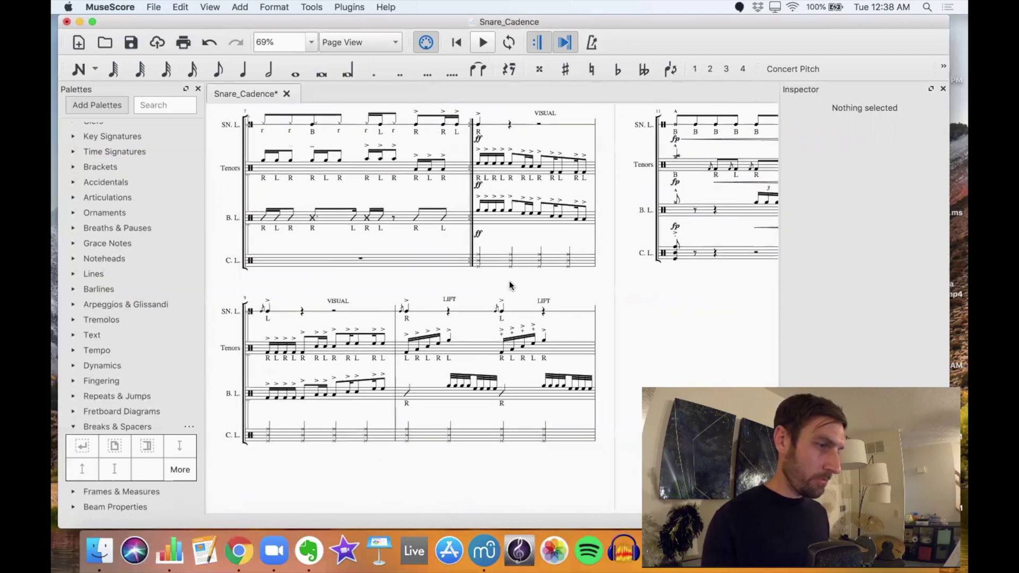
scroll(509, 281, "down", 2)
scroll(509, 281, "down", 1)
scroll(508, 282, "left", 8)
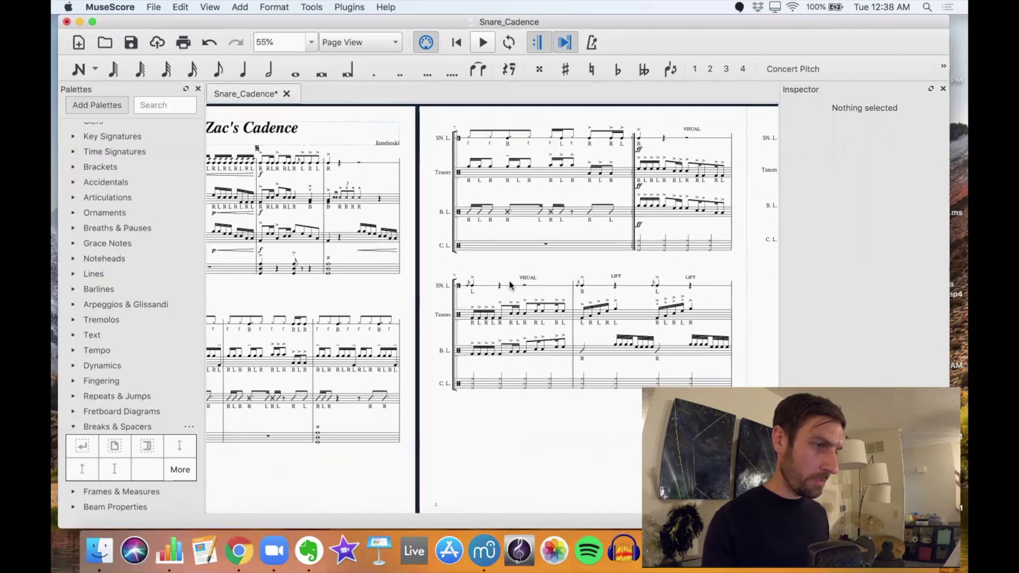
scroll(509, 281, "left", 4)
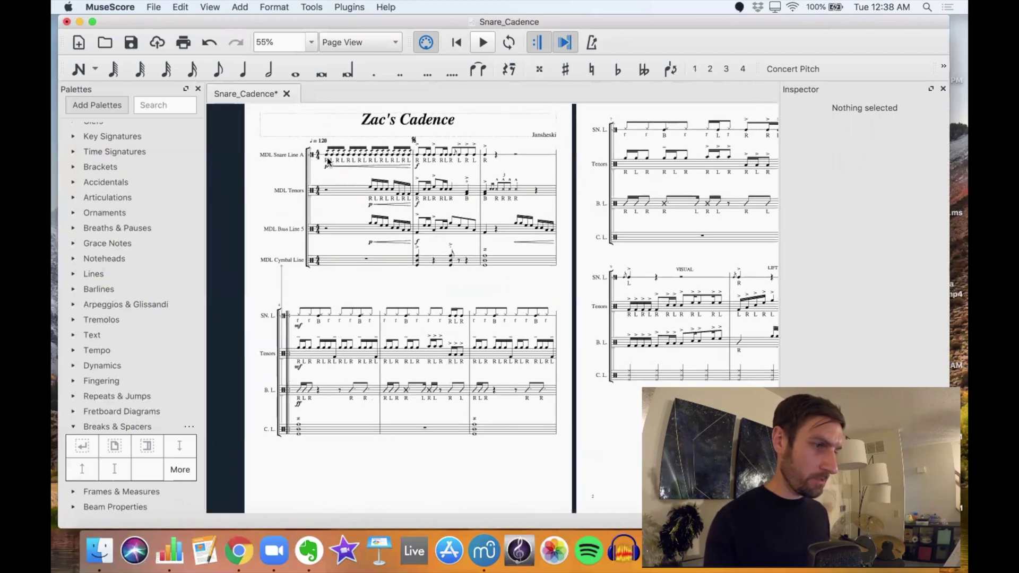
- Add a forte (f) dynamic to the cymbal line's first chord in measure 2
left_click(327, 154)
key("Left")
scroll(268, 269, "right", 3)
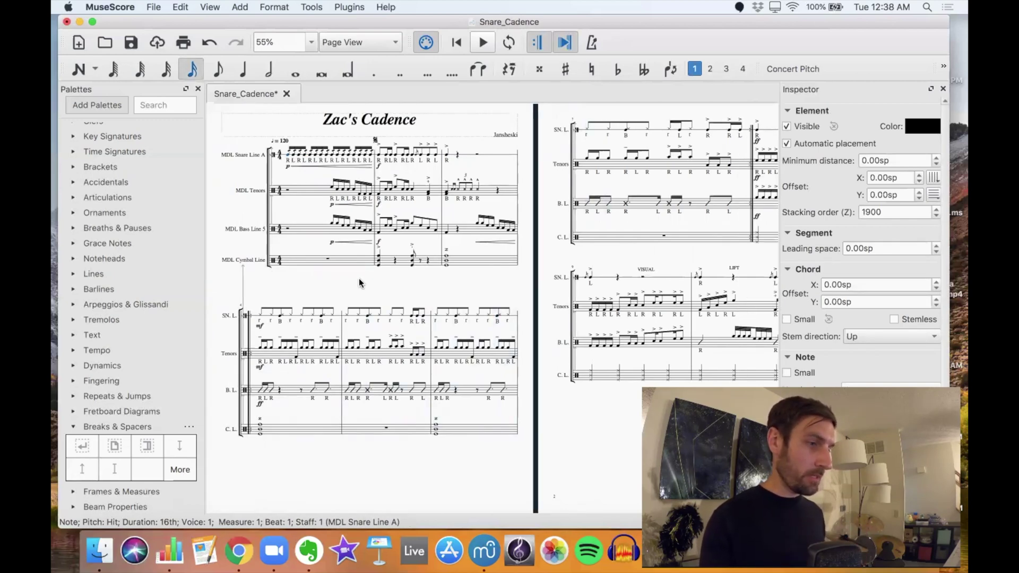
scroll(359, 278, "up", 8)
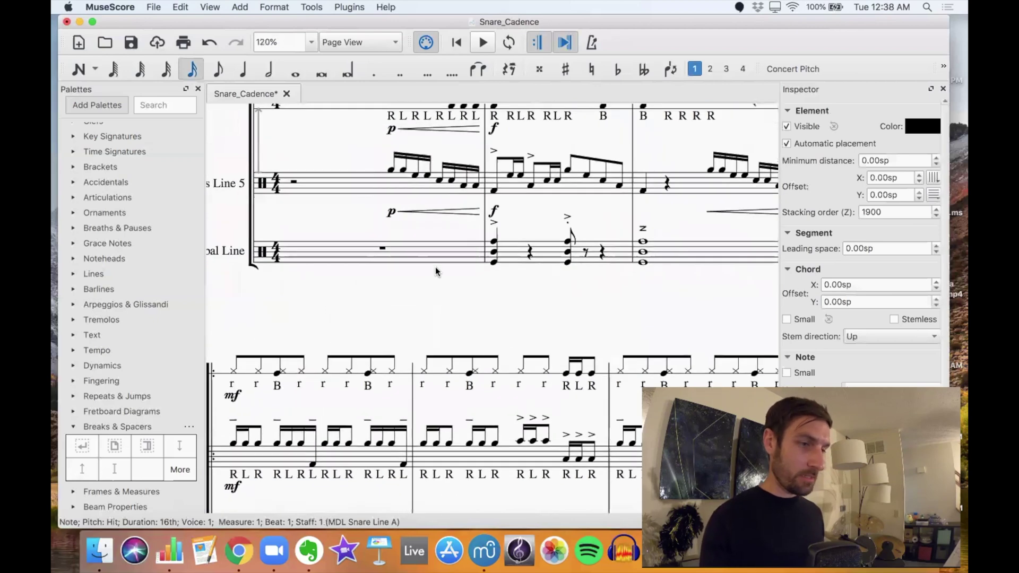
scroll(435, 271, "left", 2)
left_click(523, 273)
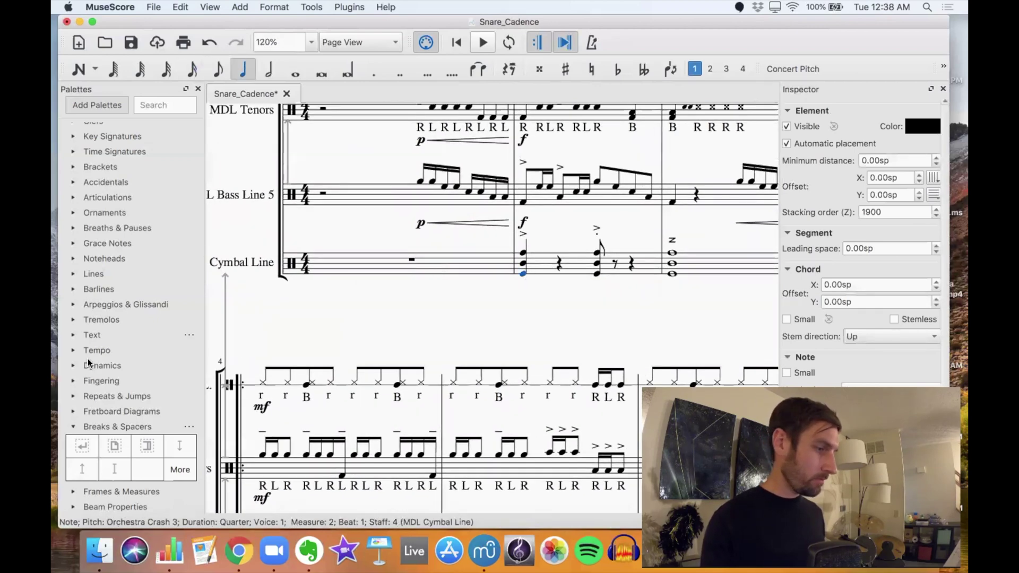
left_click(72, 427)
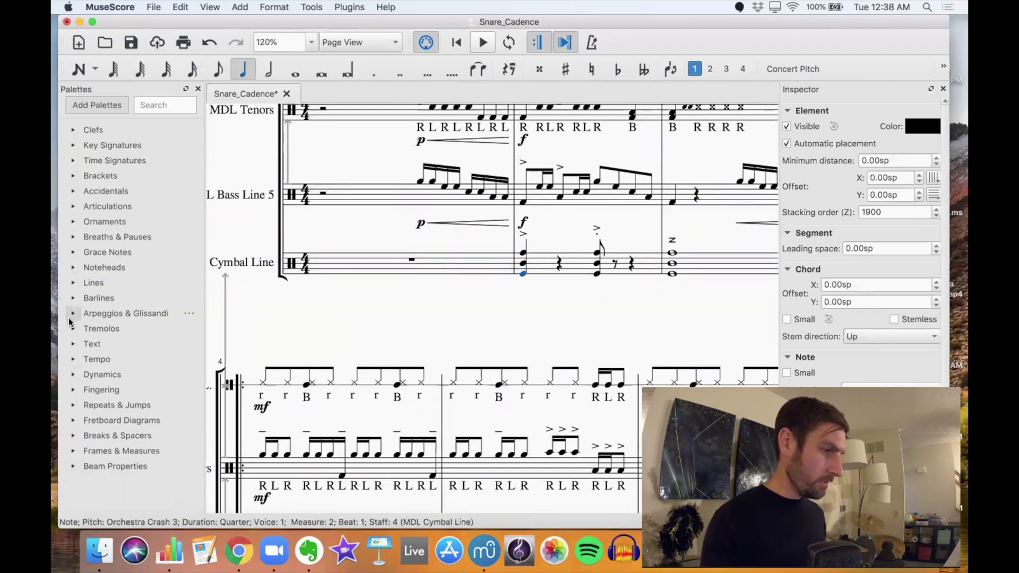
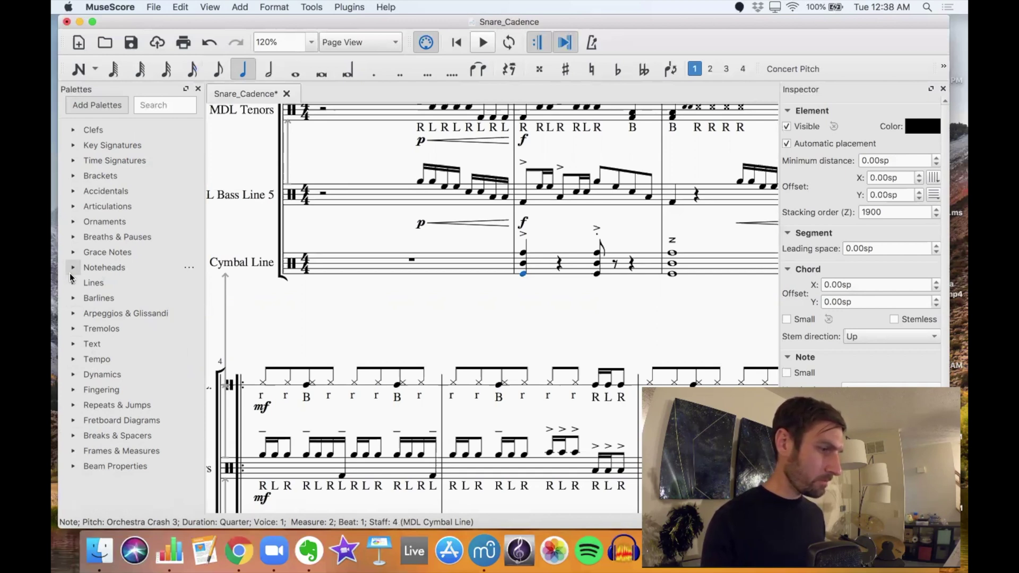
left_click(72, 374)
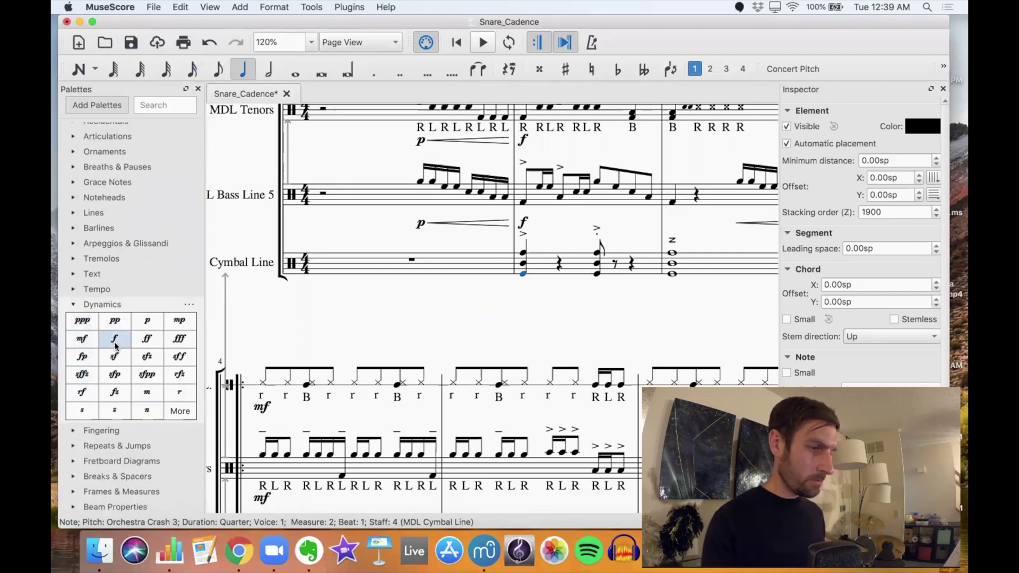
left_click(115, 342)
- Add an mp dynamic to the cymbal line's whole-note chord at the start of measure 4
scroll(492, 304, "down", 3)
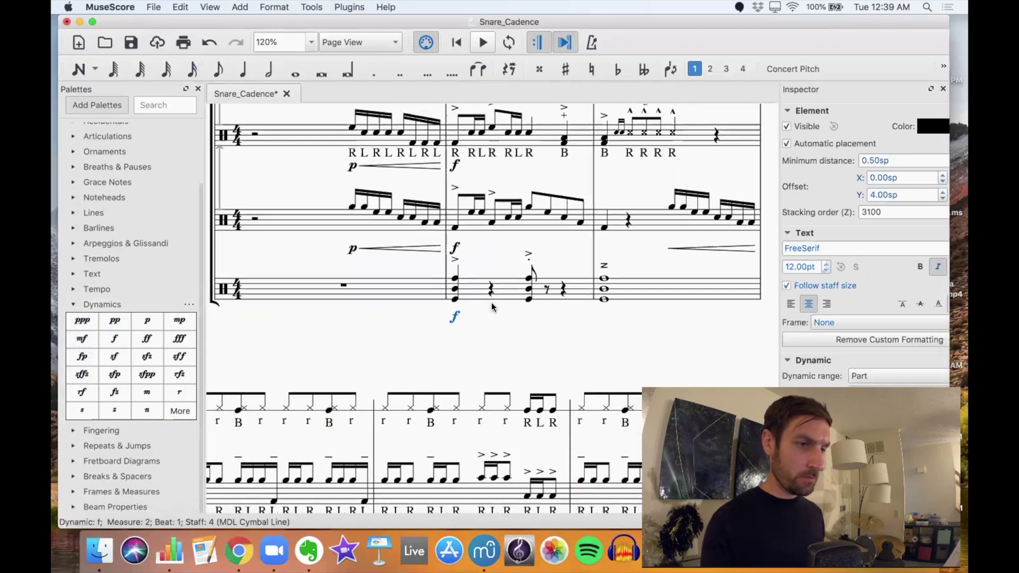
scroll(480, 351, "down", 5)
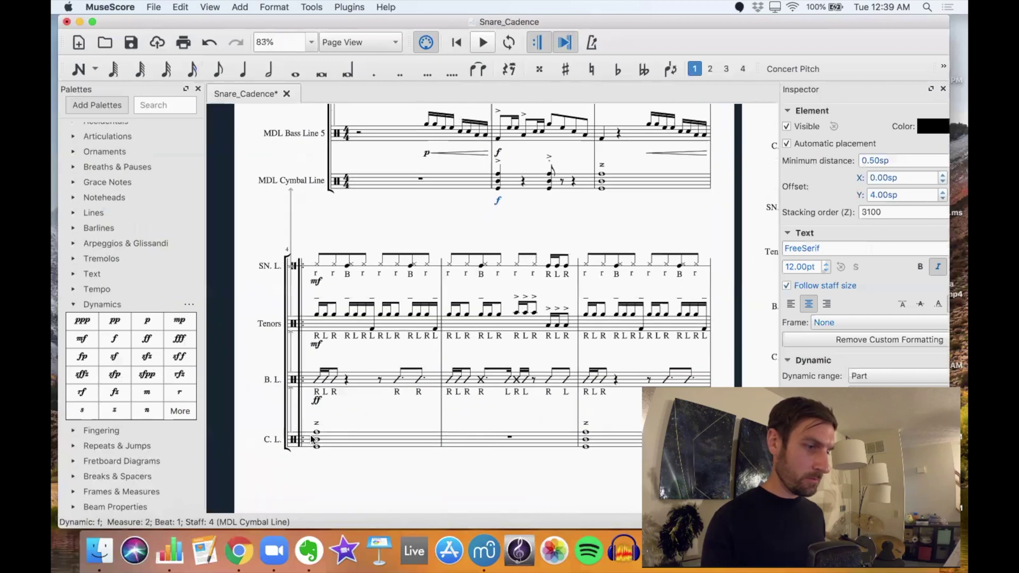
left_click(316, 433)
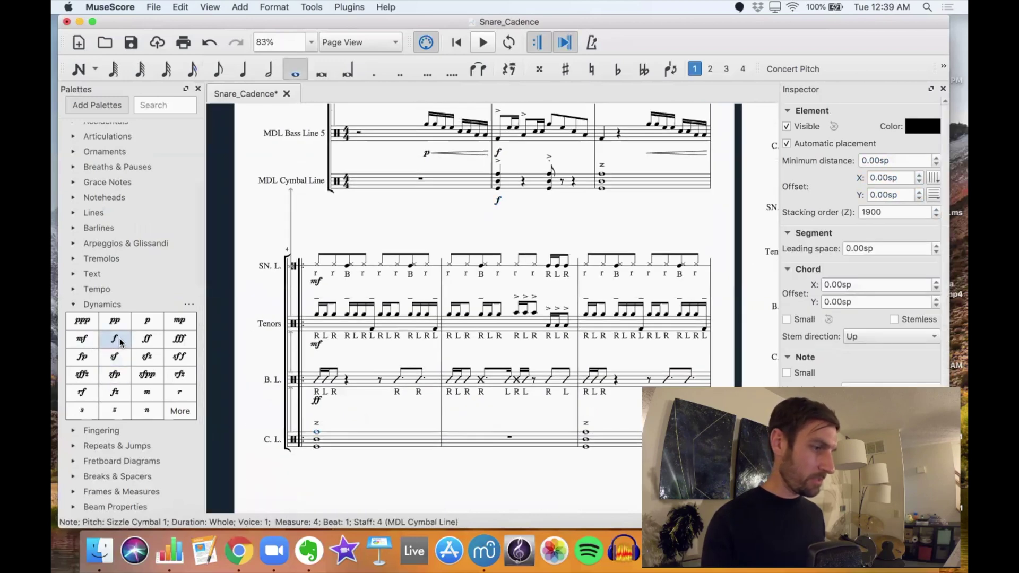
left_click(180, 320)
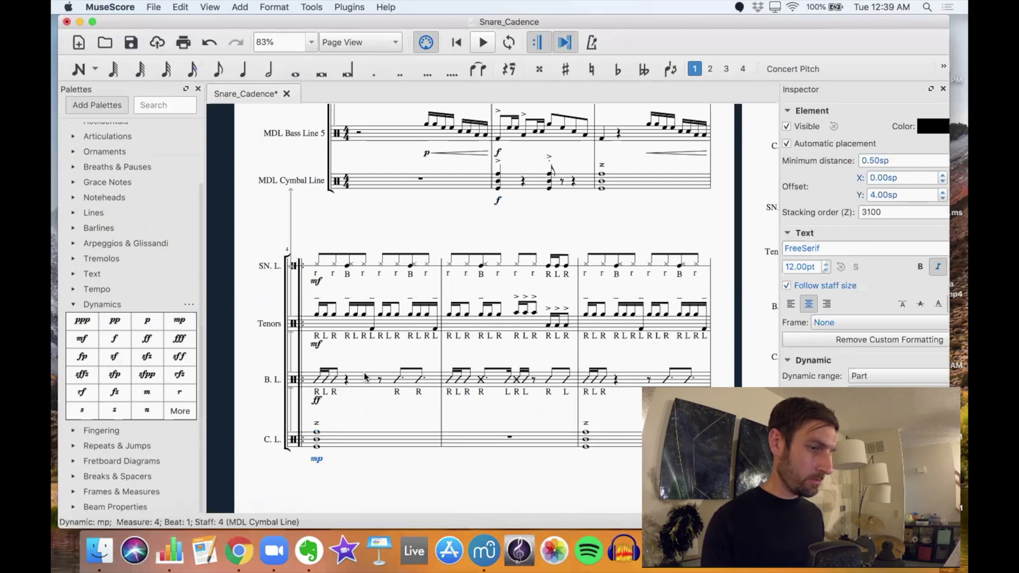
- Add cymbal line dynamics on the first beats of two more measures: mf in measure 8 and f in measure 11
scroll(364, 373, "down", 2)
scroll(364, 372, "down", 4)
scroll(364, 373, "right", 3)
scroll(449, 310, "up", 3)
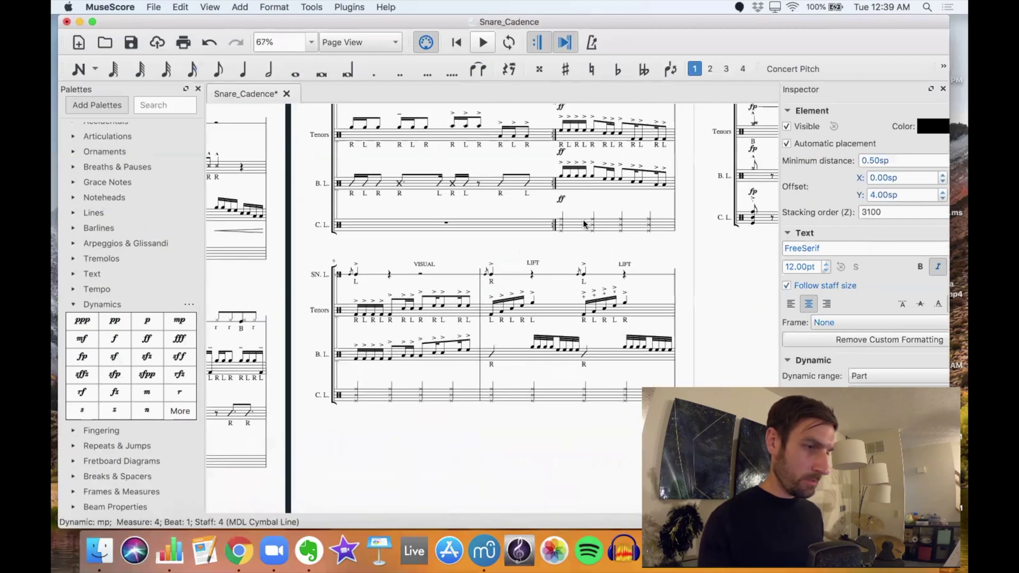
left_click(564, 228)
scroll(558, 229, "right", 2)
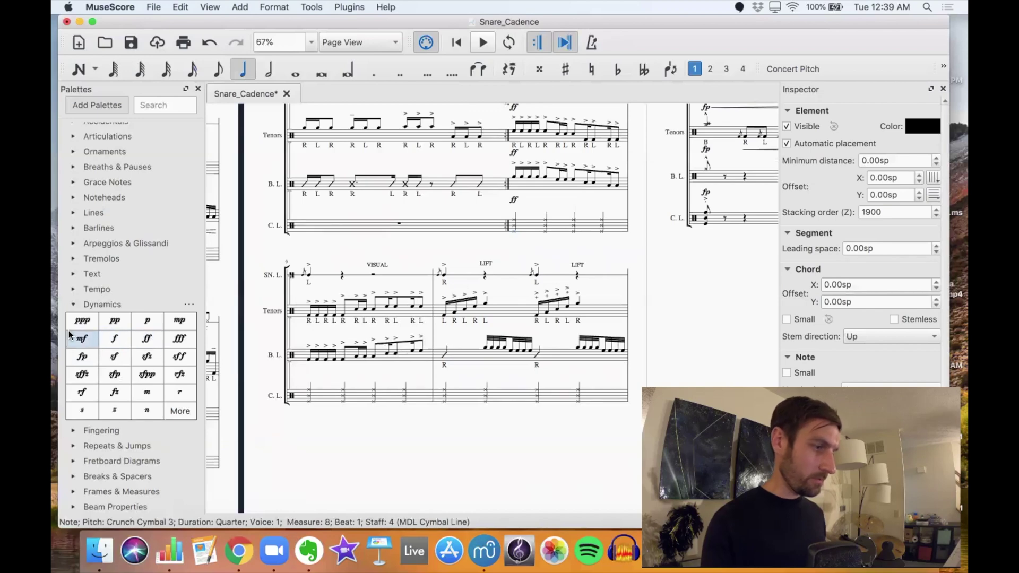
left_click(84, 339)
scroll(506, 356, "right", 2)
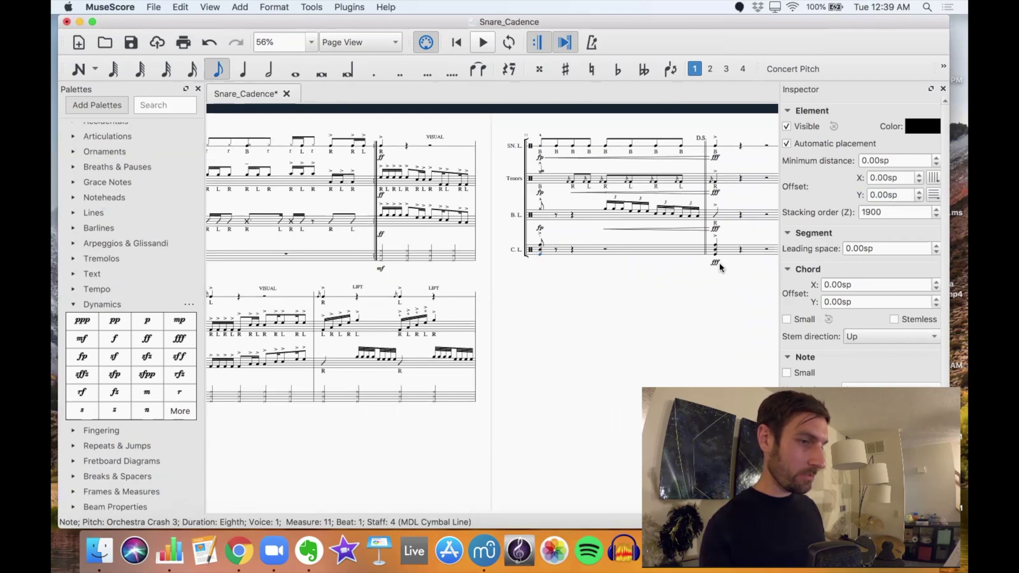
left_click(115, 338)
- Play the score back from the first snare note in measure 1
scroll(358, 318, "down", 3)
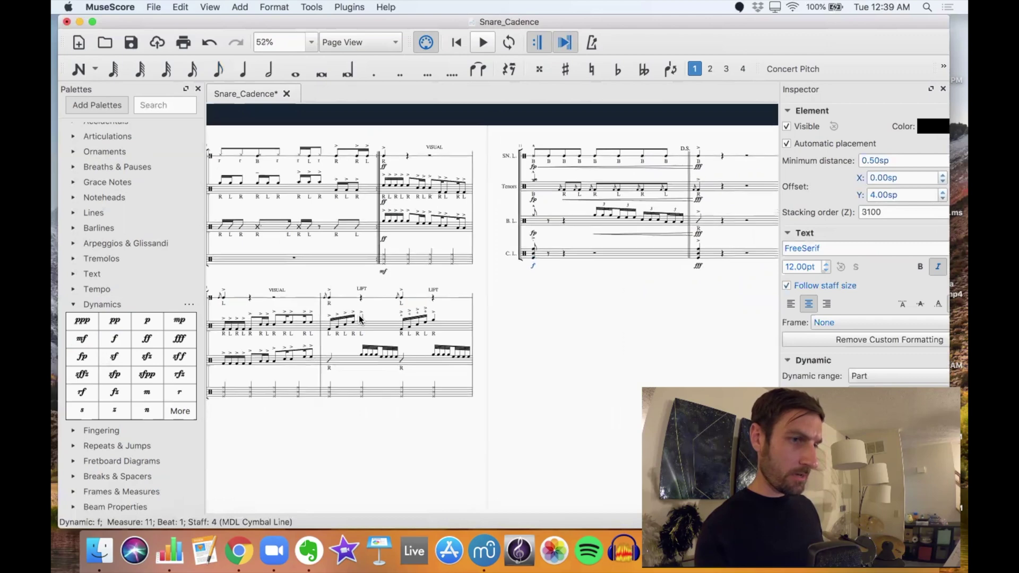
scroll(359, 319, "left", 5)
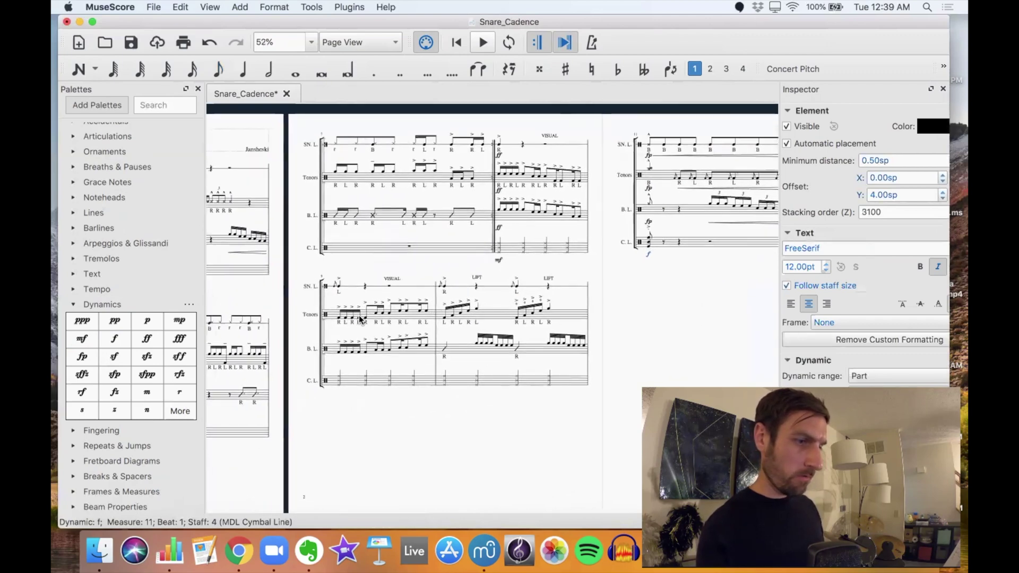
scroll(359, 319, "left", 6)
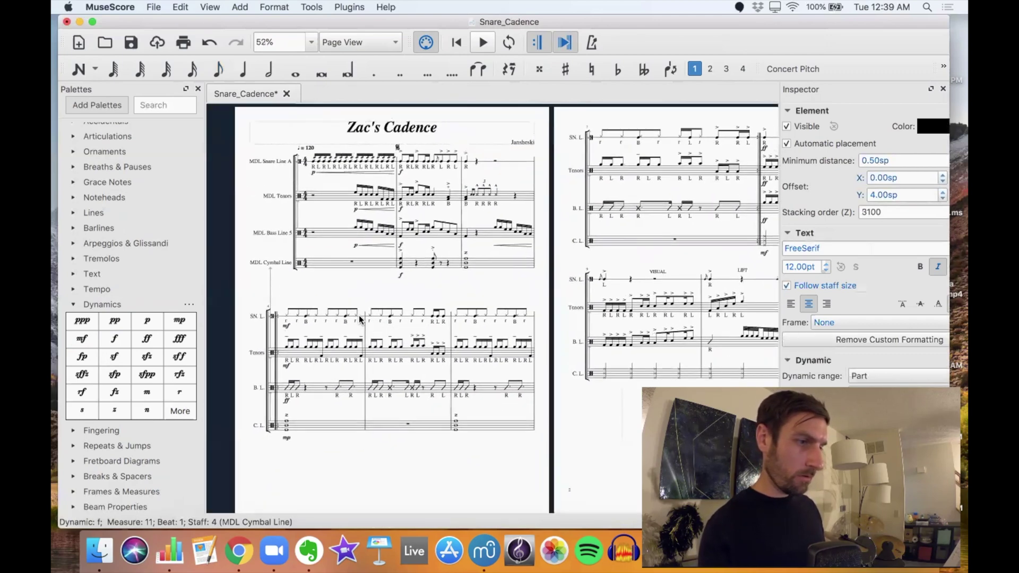
left_click(313, 161)
key("space")
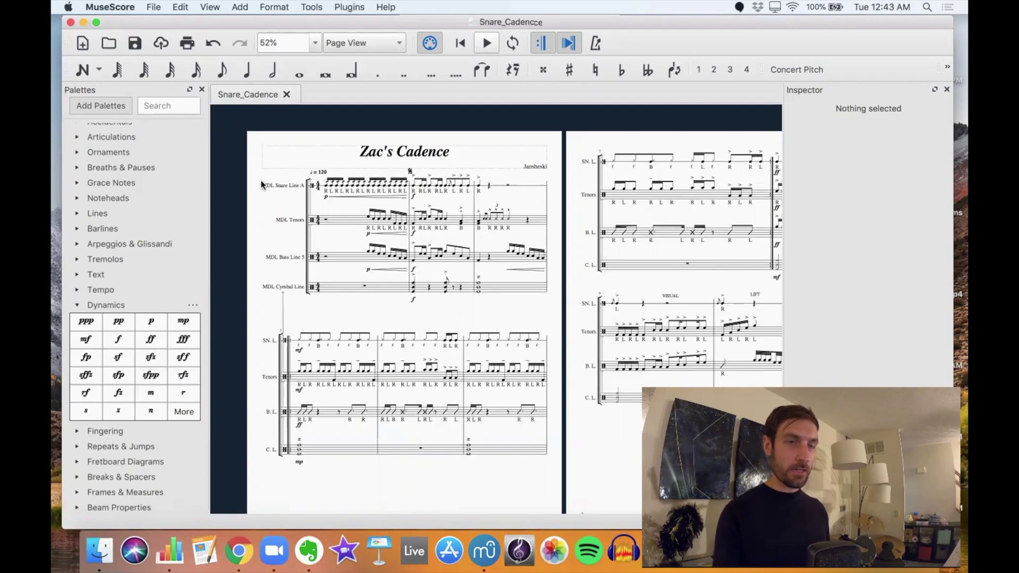
- Examine the notation, dynamics and layout of the score across all three pages
scroll(468, 217, "right", 3)
scroll(468, 217, "down", 1)
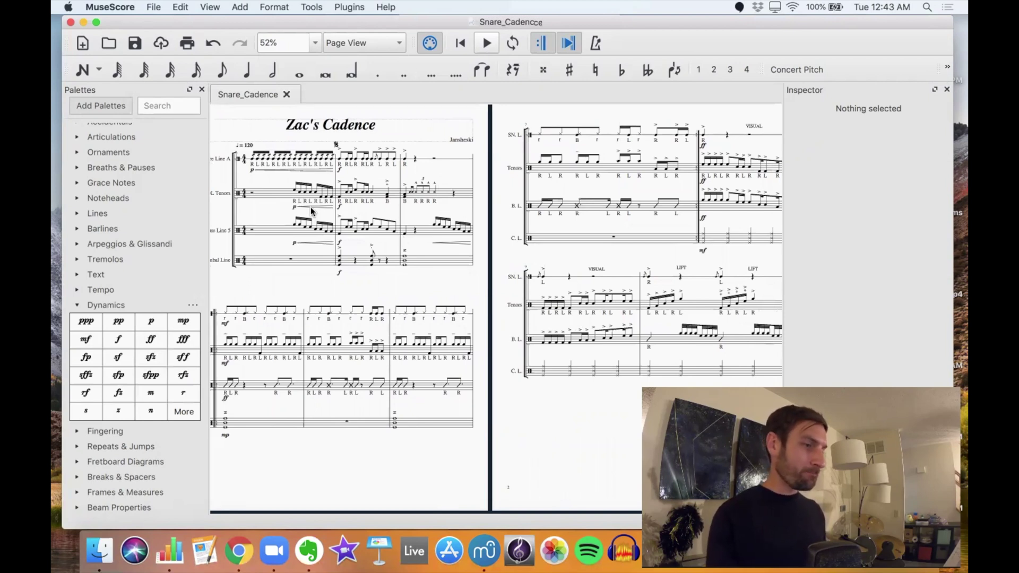
scroll(295, 146, "left", 2)
scroll(296, 146, "up", 1)
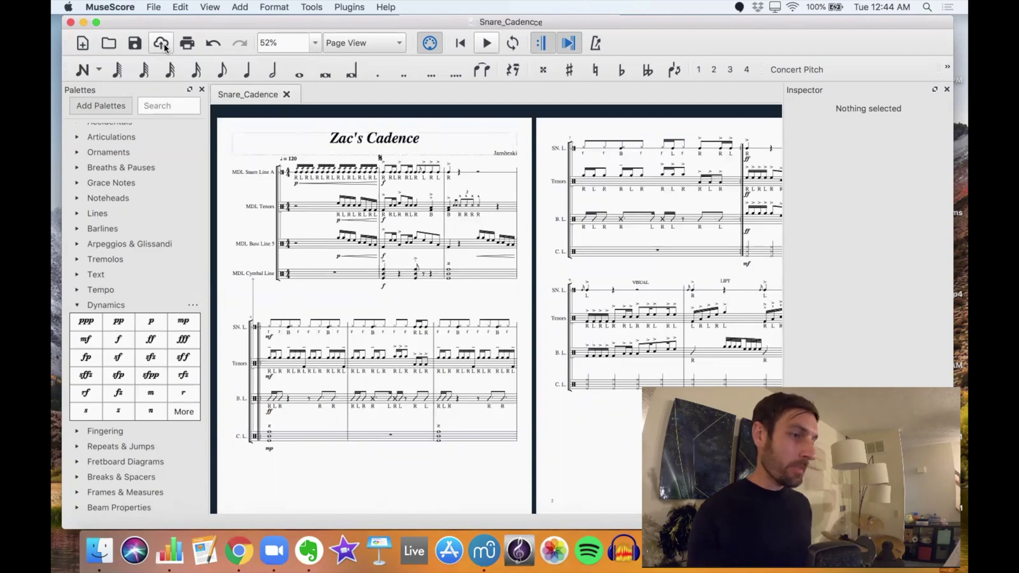
scroll(570, 230, "right", 4)
scroll(569, 230, "up", 1)
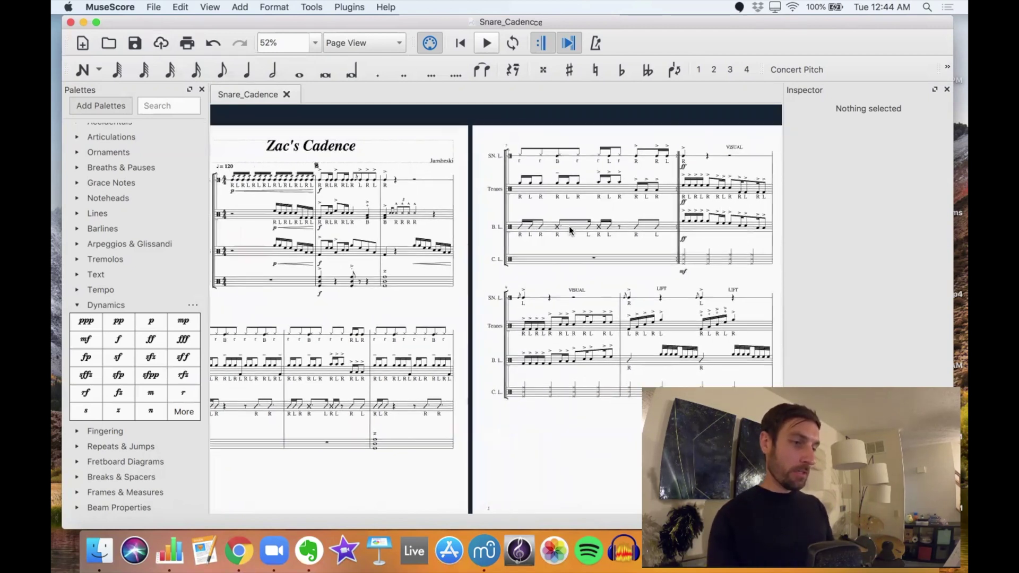
scroll(569, 229, "right", 6)
scroll(569, 229, "down", 2)
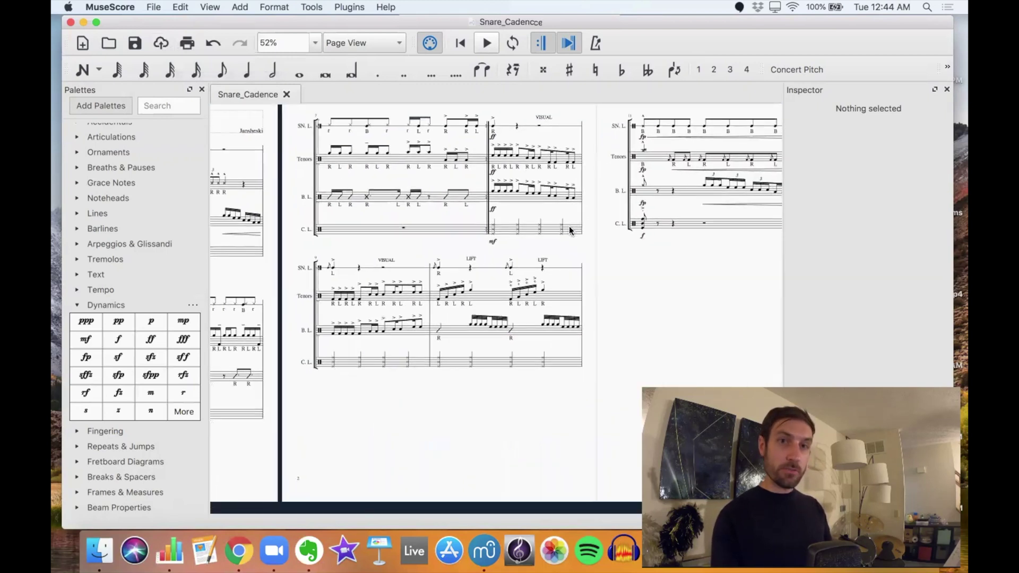
scroll(569, 230, "right", 5)
scroll(569, 229, "up", 1)
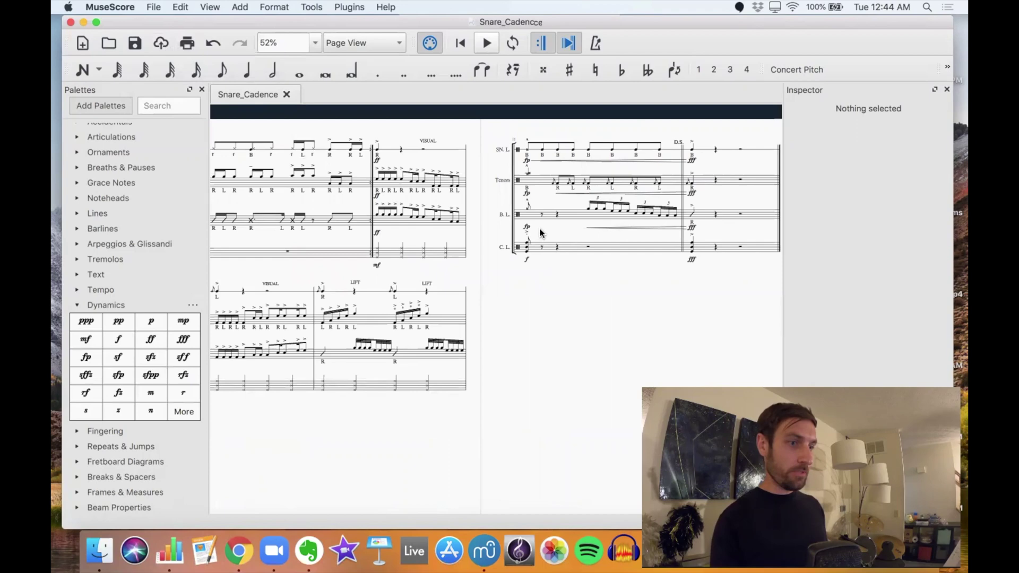
scroll(540, 233, "right", 1)
scroll(540, 233, "down", 1)
scroll(540, 234, "left", 2)
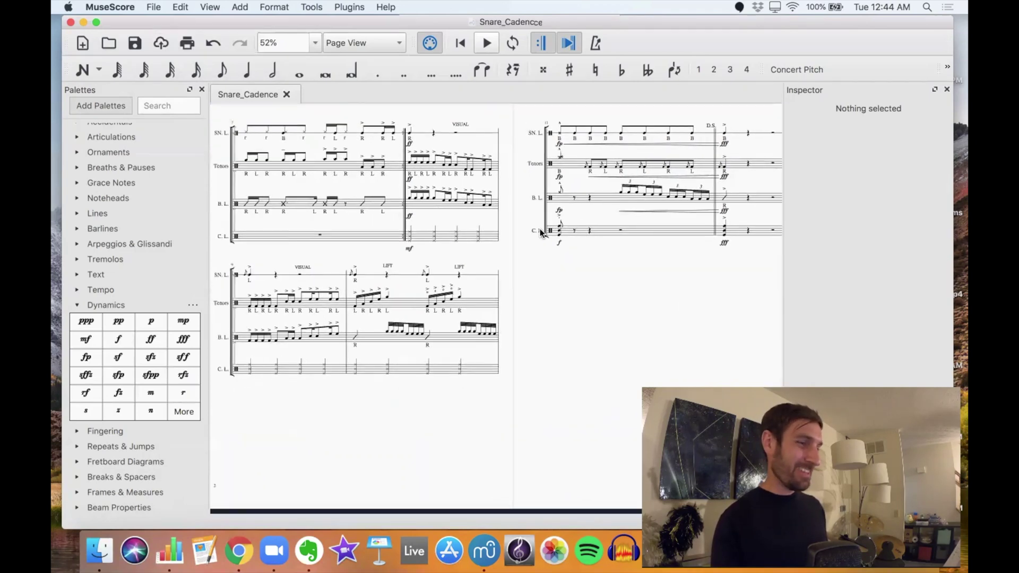
scroll(541, 232, "left", 2)
scroll(541, 232, "down", 1)
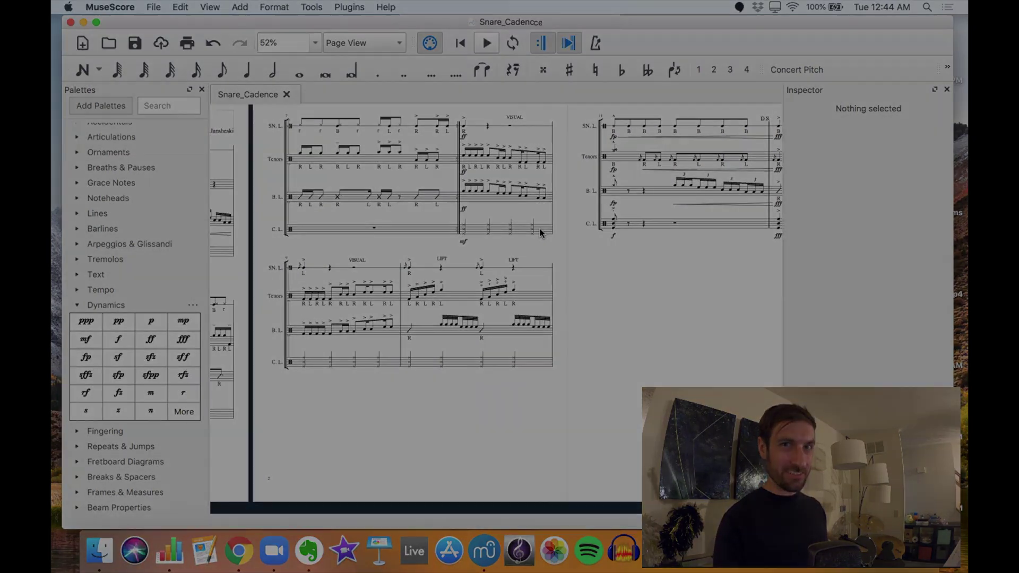